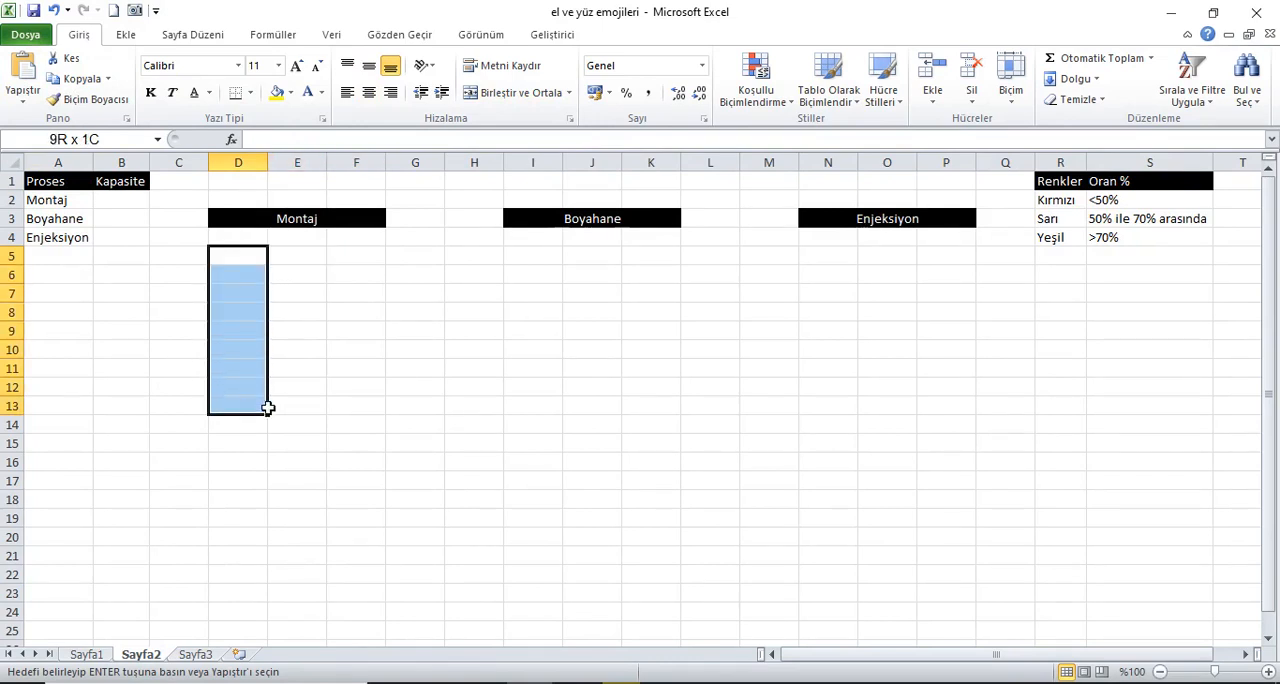
Step: Merge and center D5:F13 under Montaj, and paste a copy of the merged block at I5 and at N5
left_click(510, 93)
left_click(75, 78)
left_click(529, 261)
left_click(24, 70)
left_click(828, 256)
left_click(24, 70)
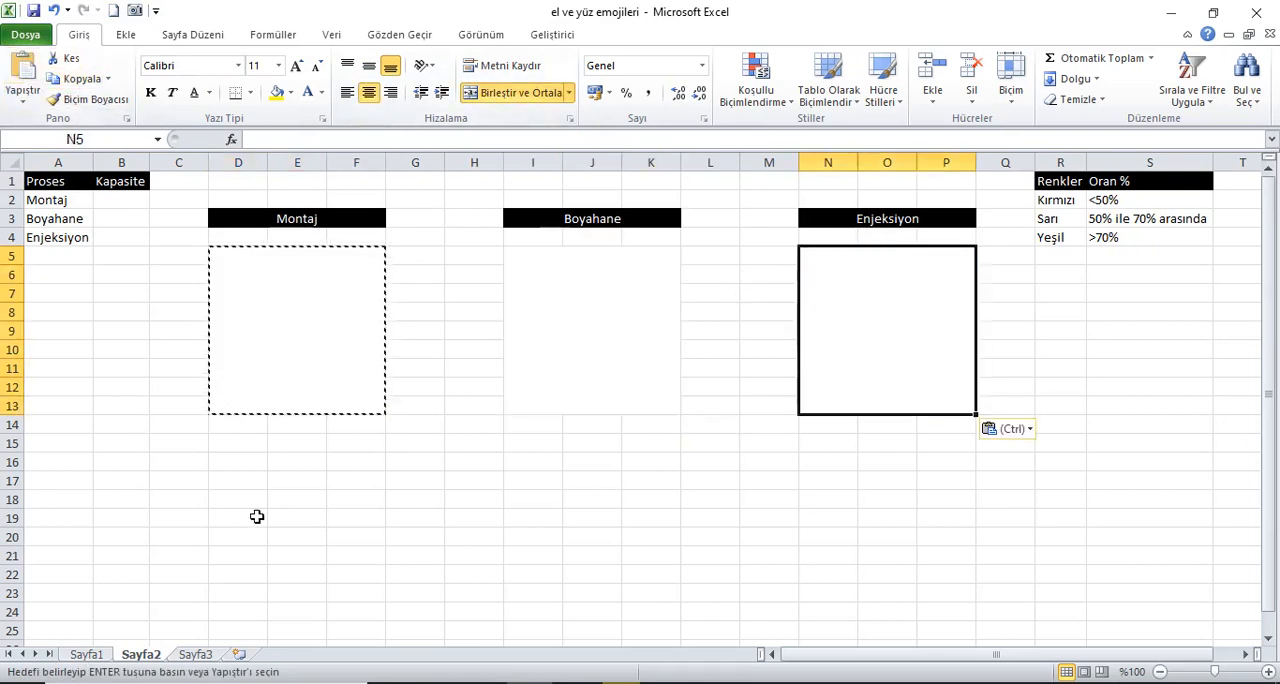
Step: Paste the copied merged block at D16, I16 and N16 to form a second row of blocks
left_click(240, 465)
left_click(24, 72)
left_click(542, 465)
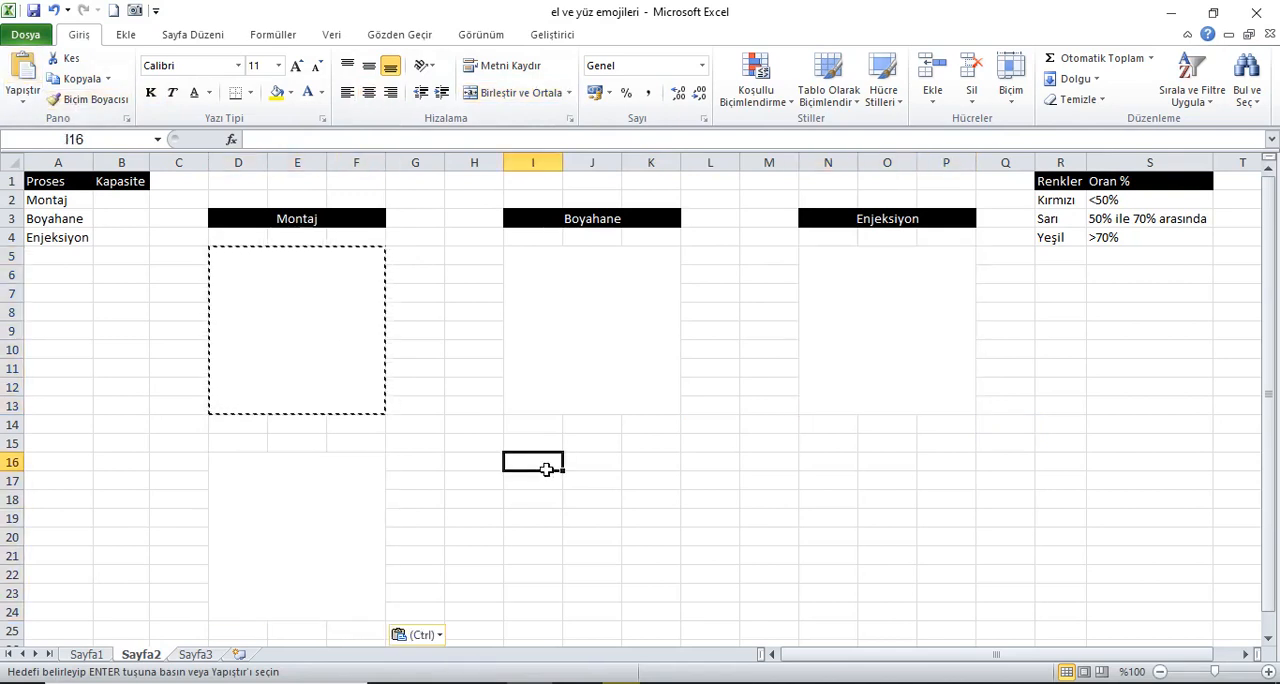
left_click(24, 72)
left_click(824, 465)
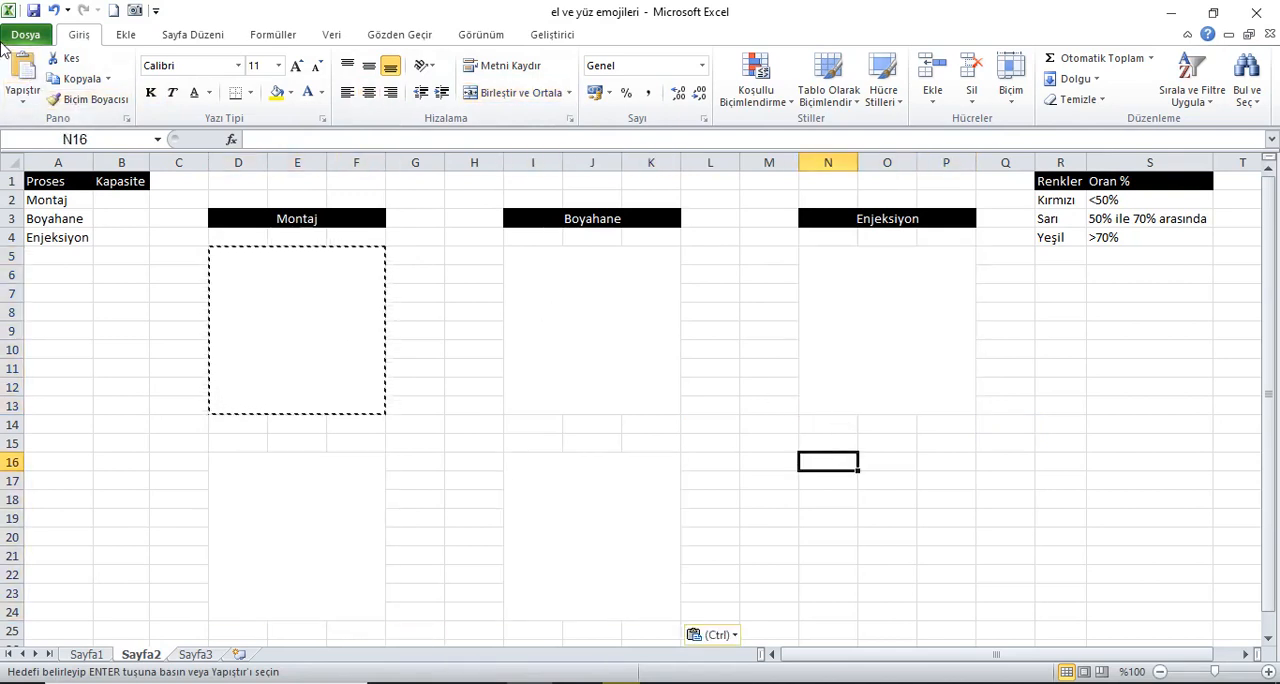
left_click(24, 72)
Step: Hide the worksheet gridlines and clear the copy outline around the Montaj block
left_click(458, 40)
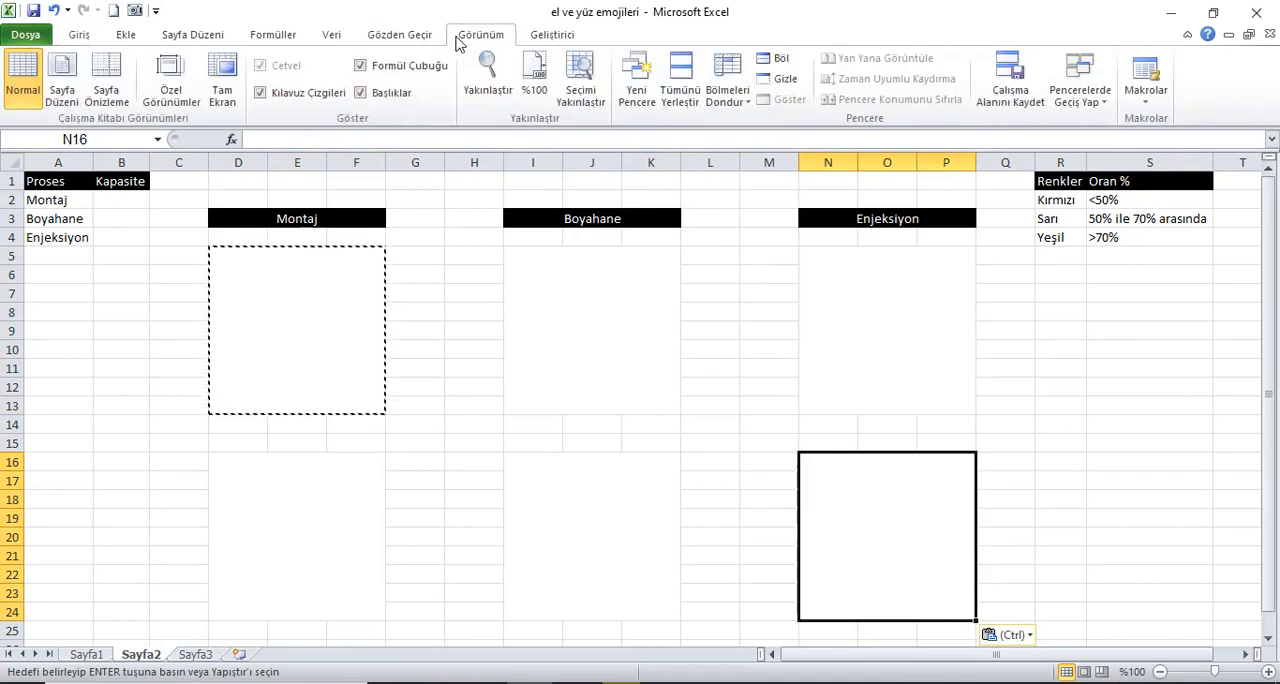
left_click(300, 95)
left_click(60, 184)
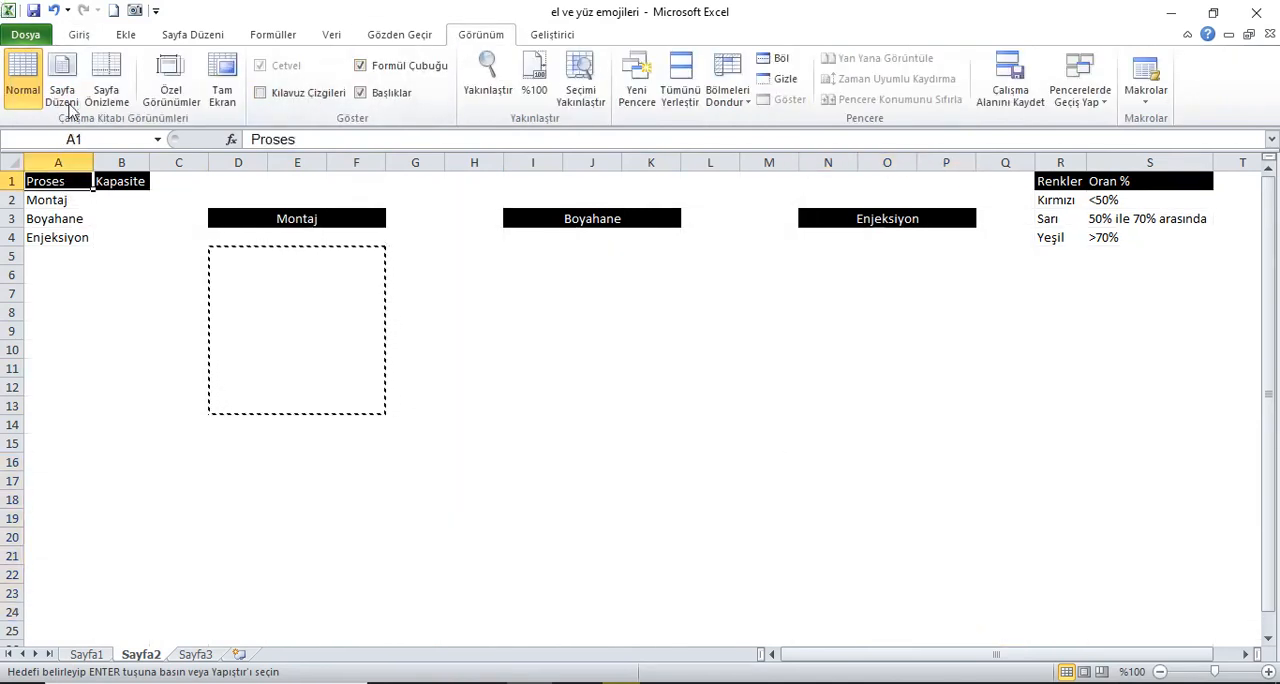
key("Escape")
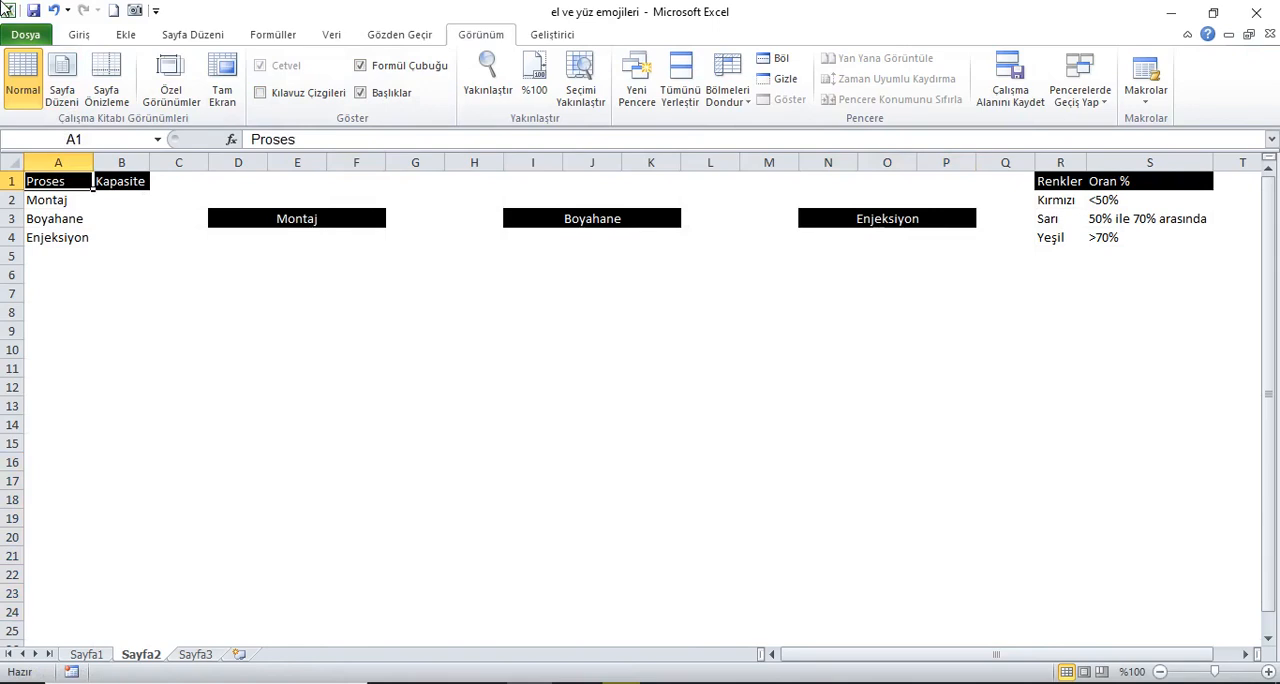
Step: Begin an EĞER formula in the merged Montaj block that returns "d" when B2<50%
left_click(283, 299)
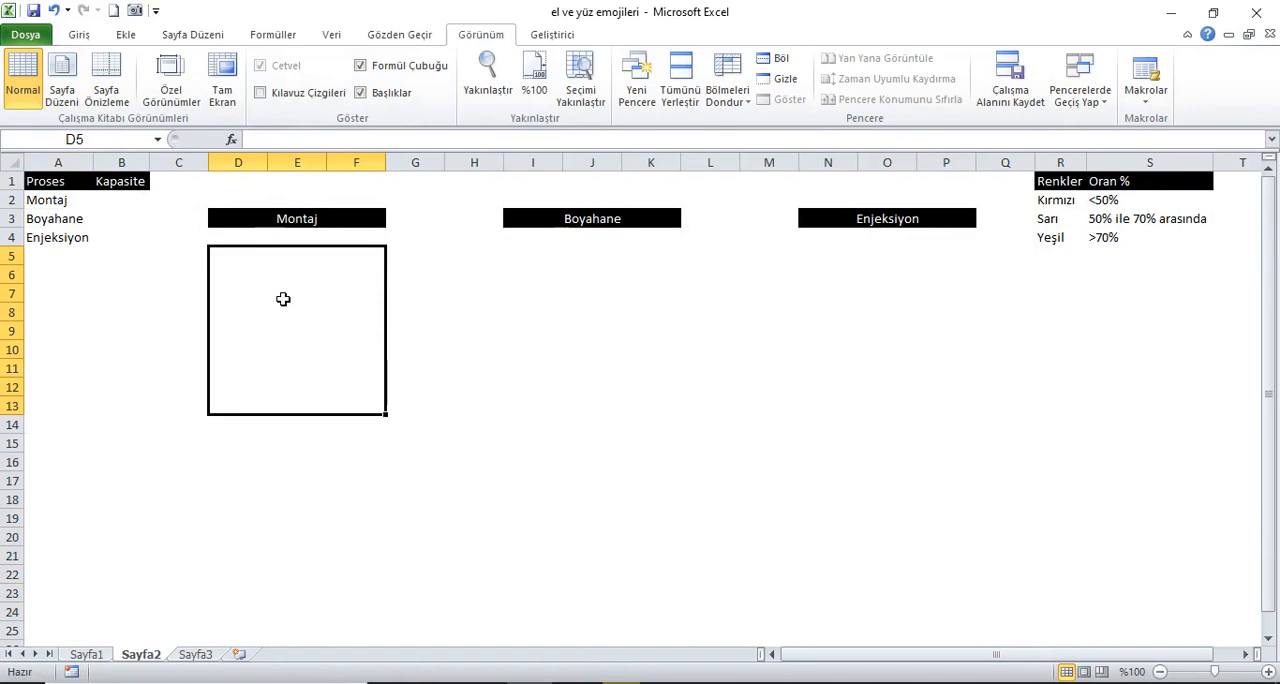
type("=")
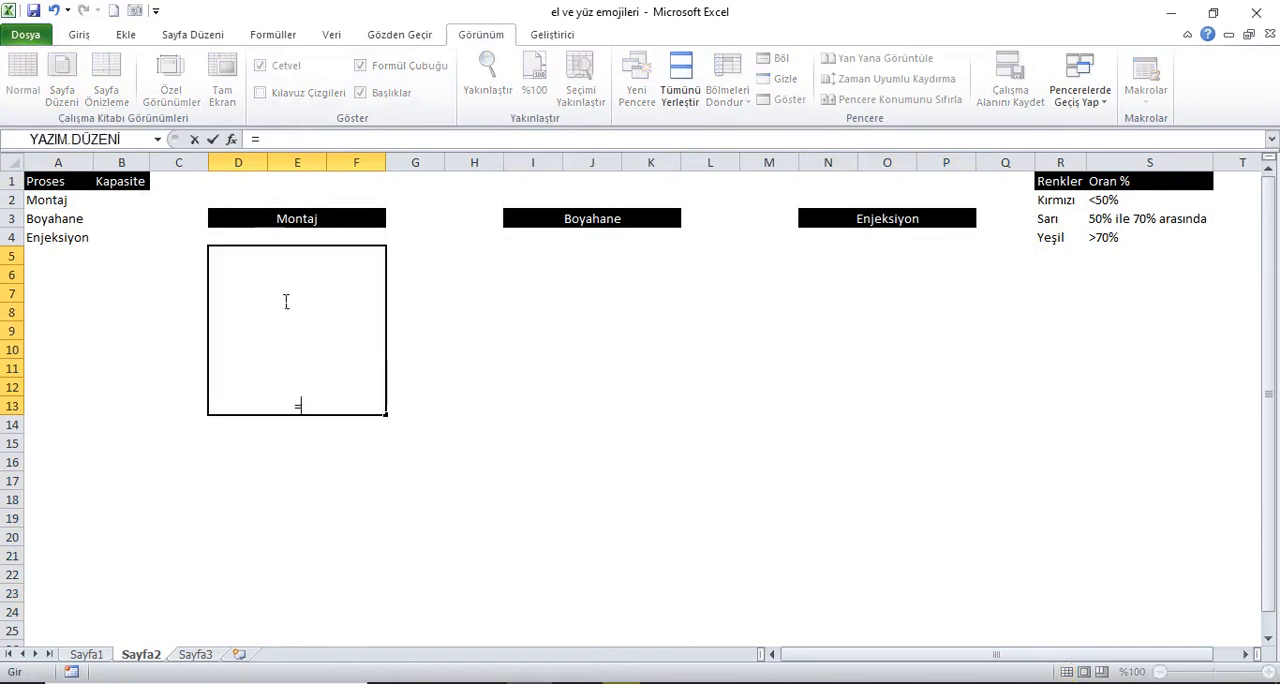
type("eğer(")
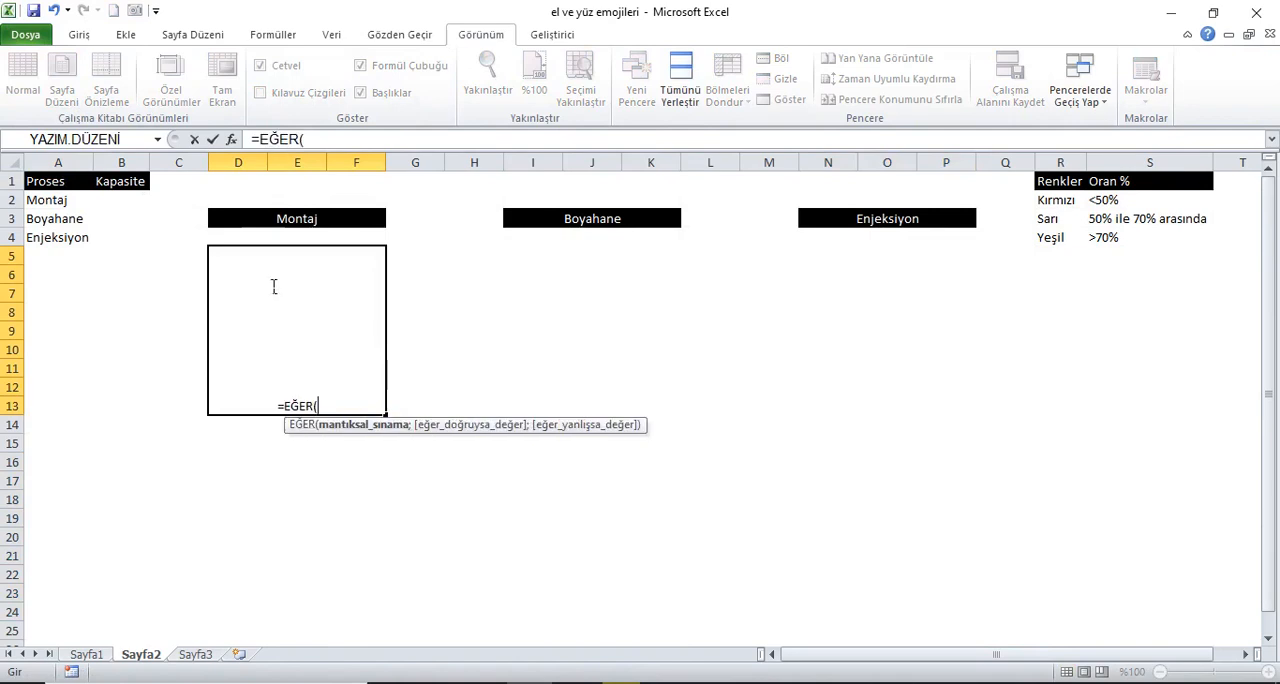
left_click(137, 203)
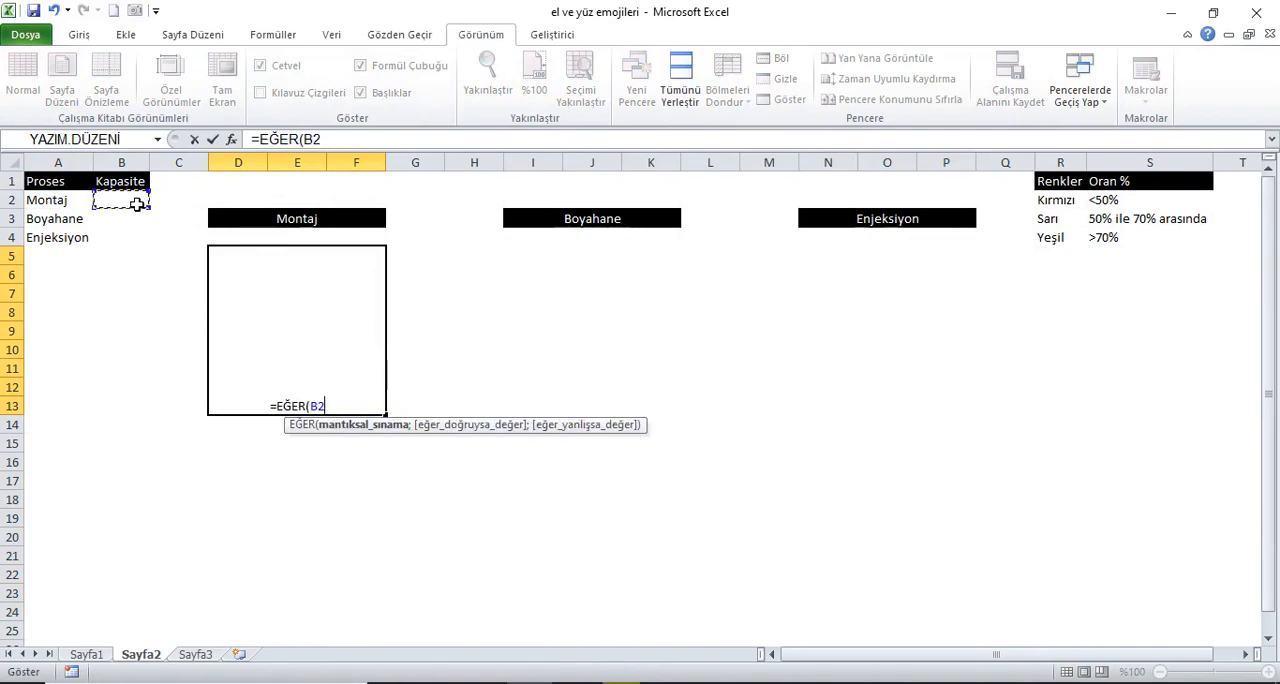
type("<")
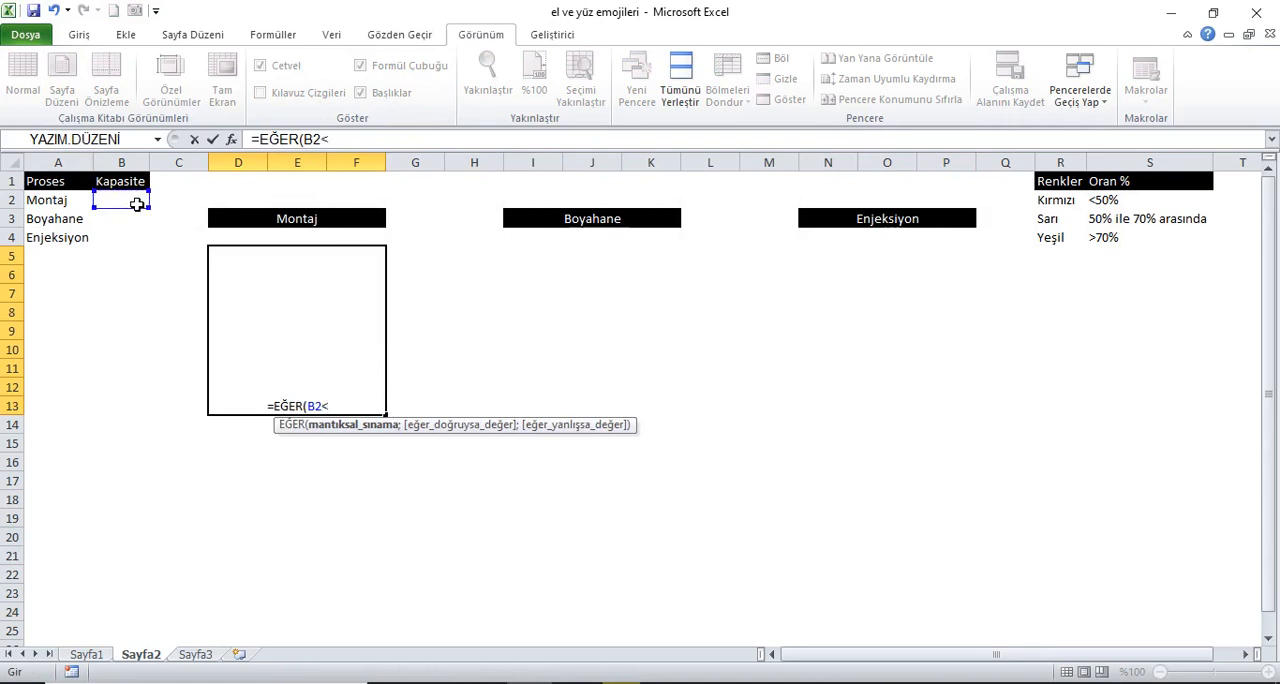
type("50%")
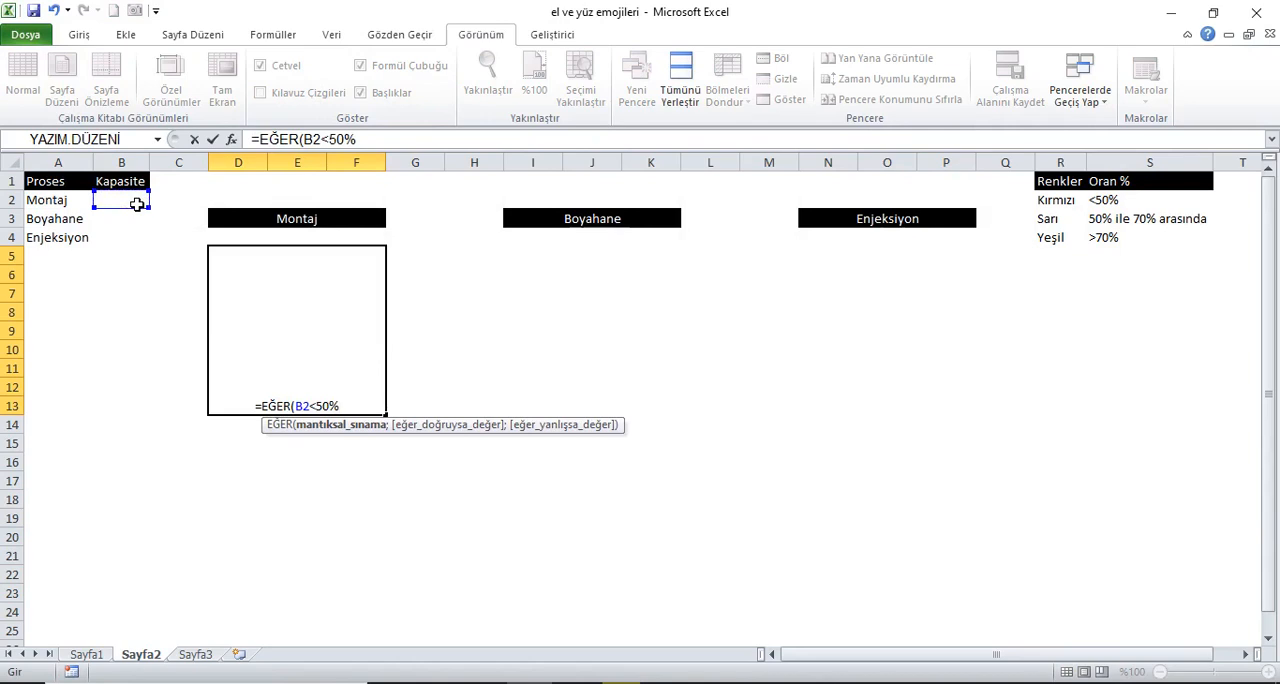
type(";\"d\"")
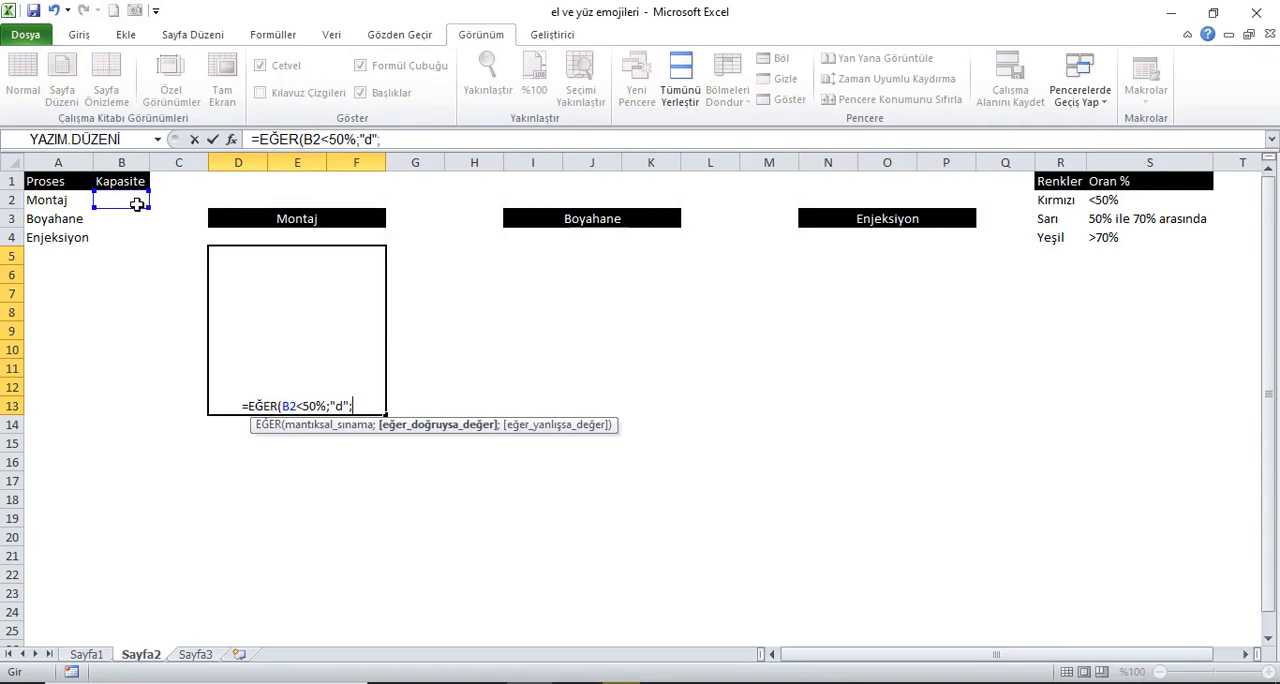
type(";eğe")
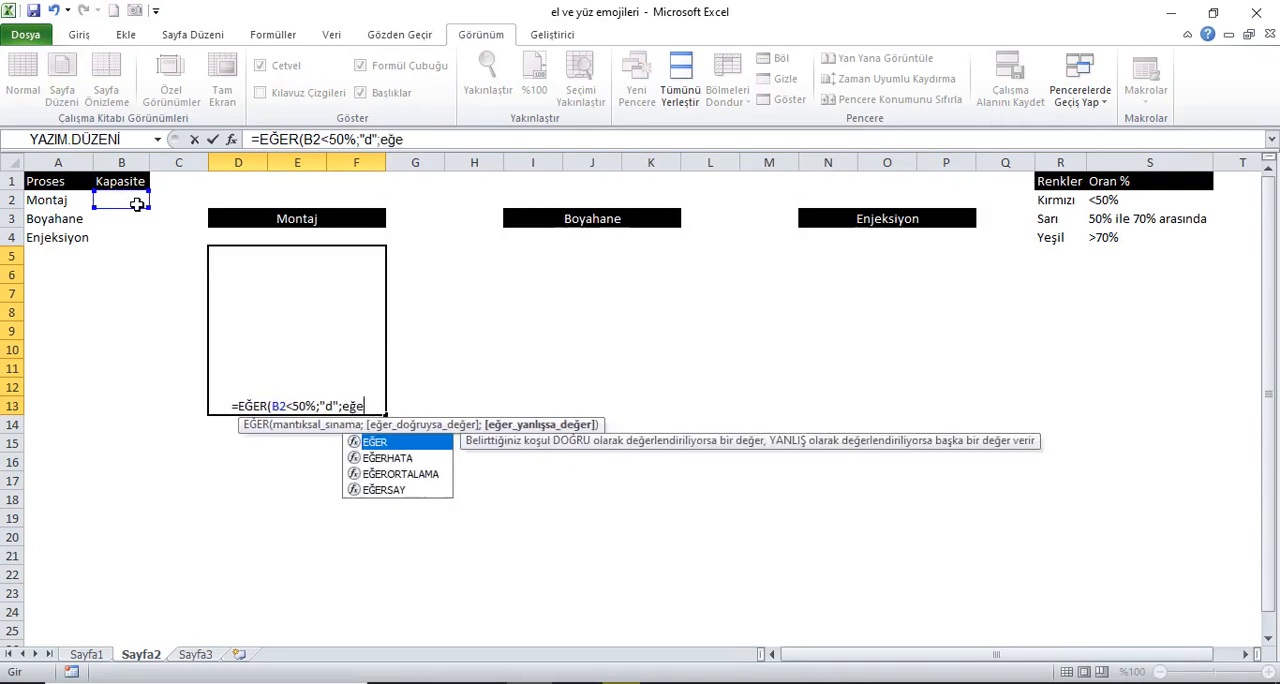
Step: Nest a second EĞER as the false result, starting a VE test with the condition B2>=50%
key("Tab")
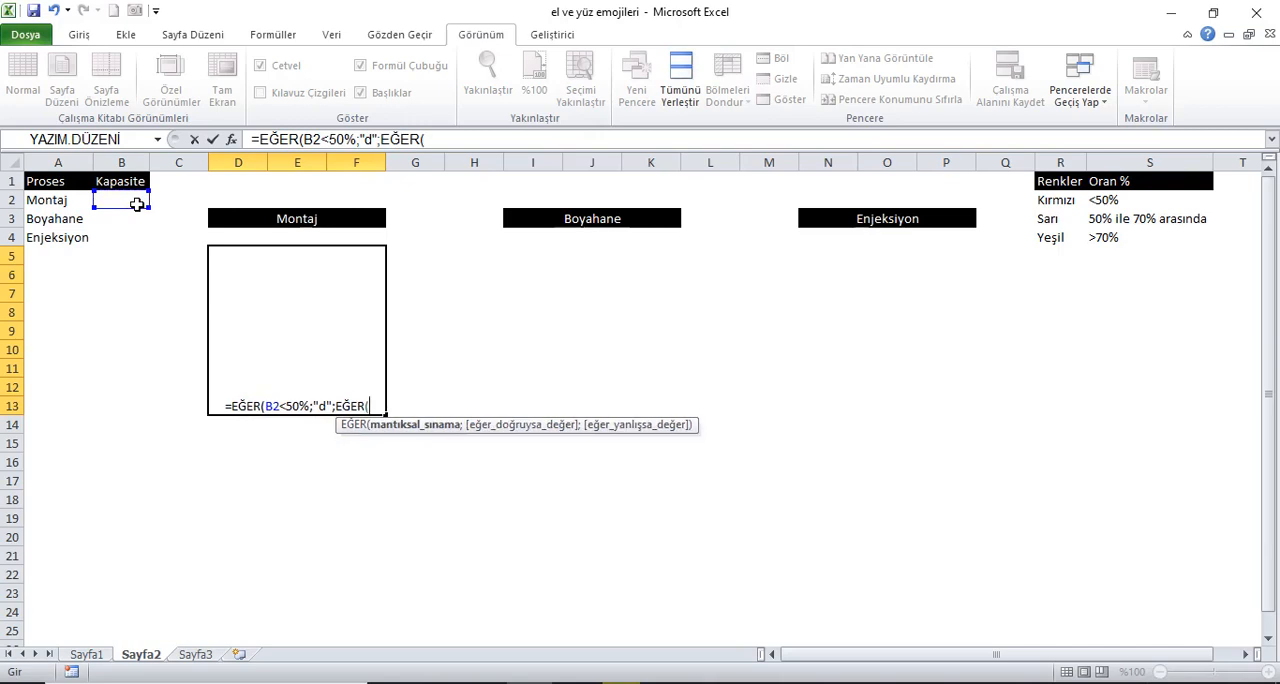
type("ve")
key("Tab")
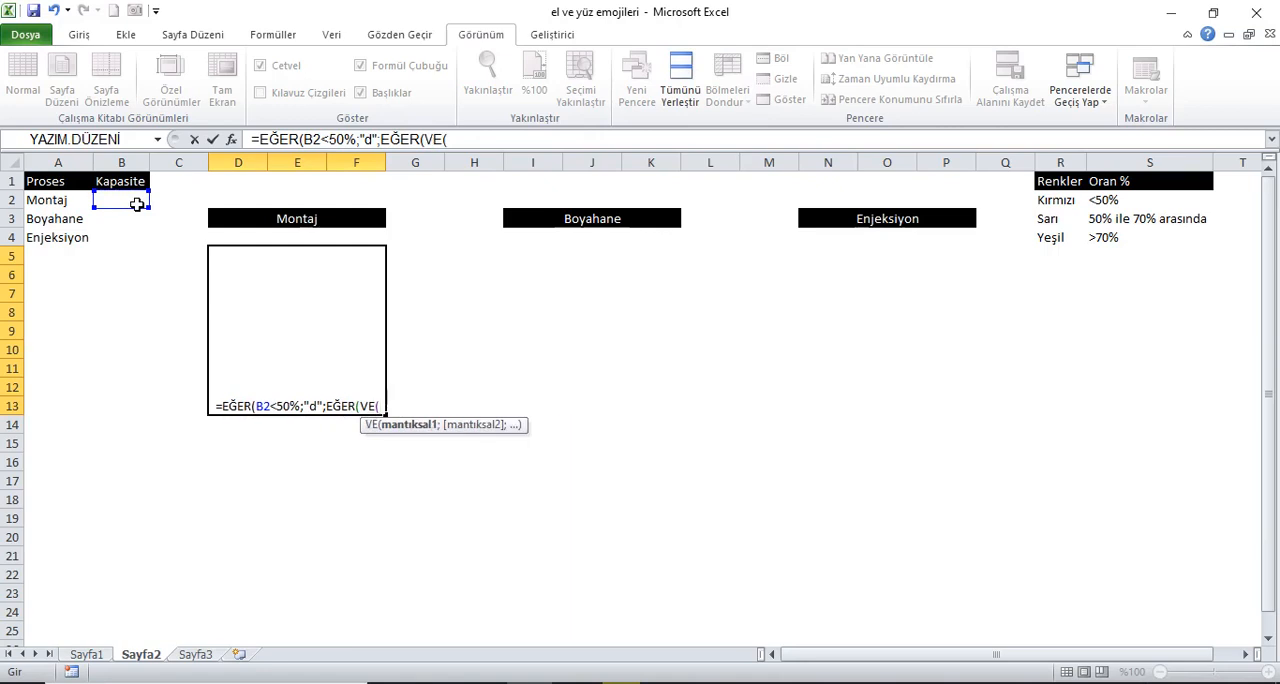
left_click(134, 205)
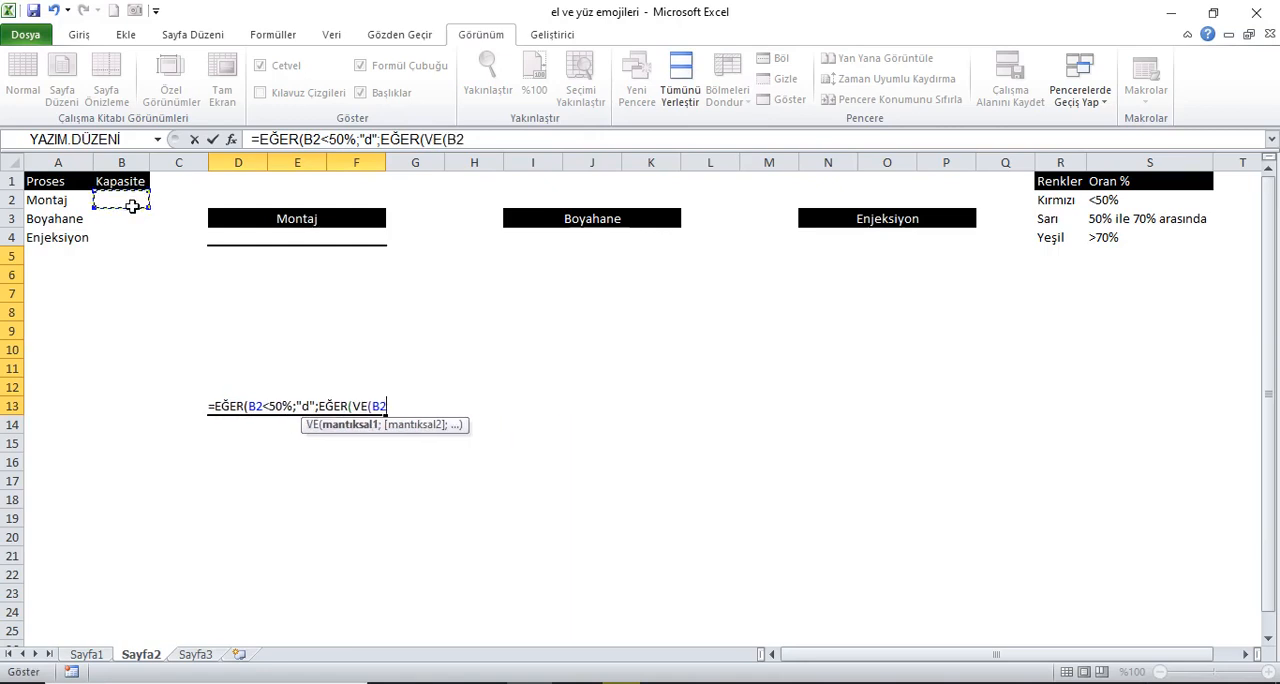
type(">")
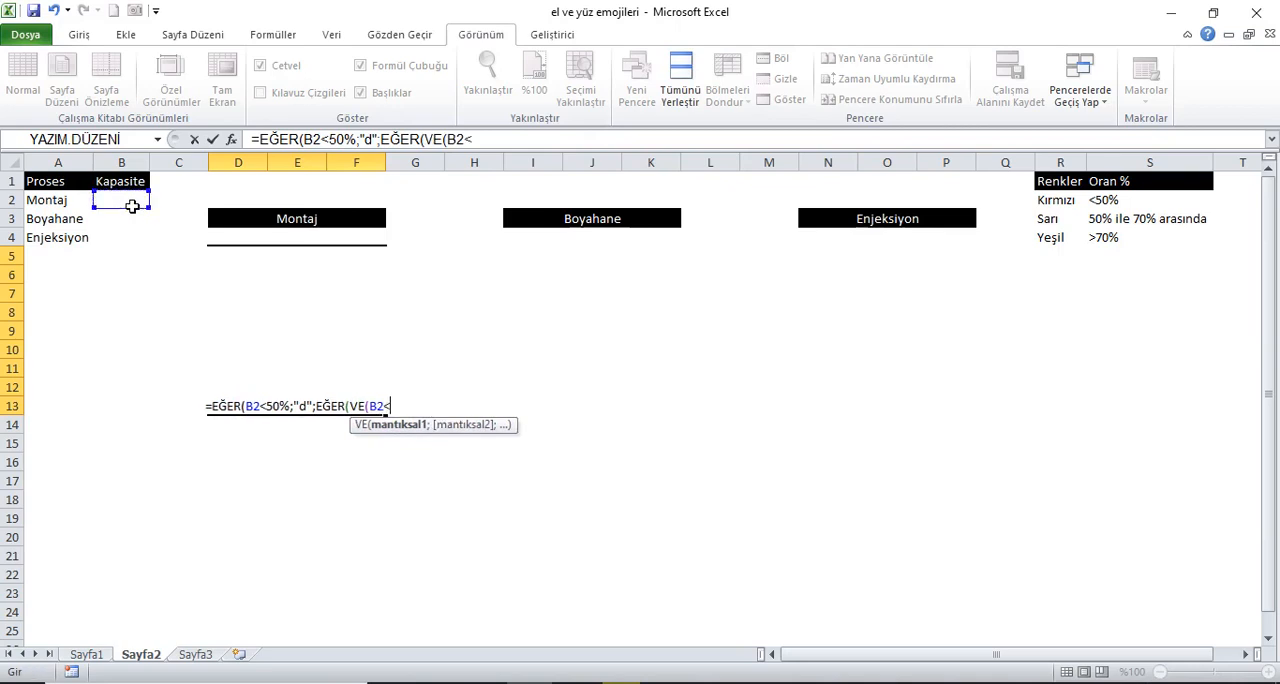
type("=50%")
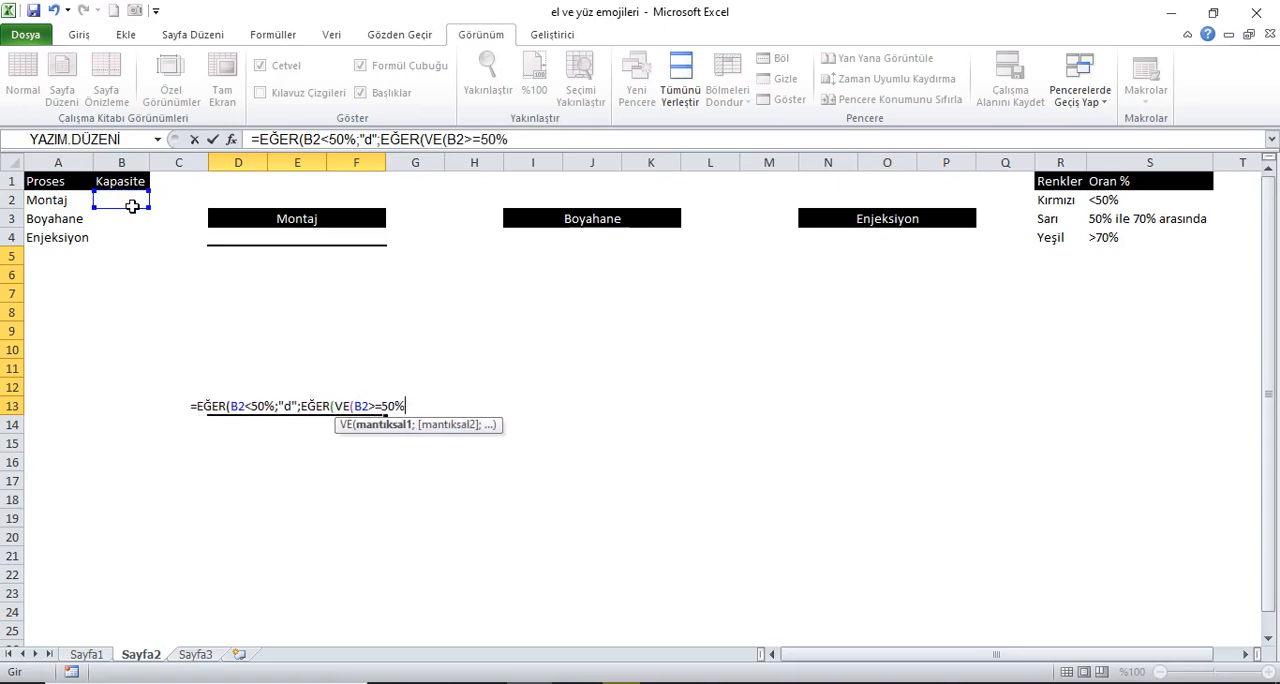
type(";")
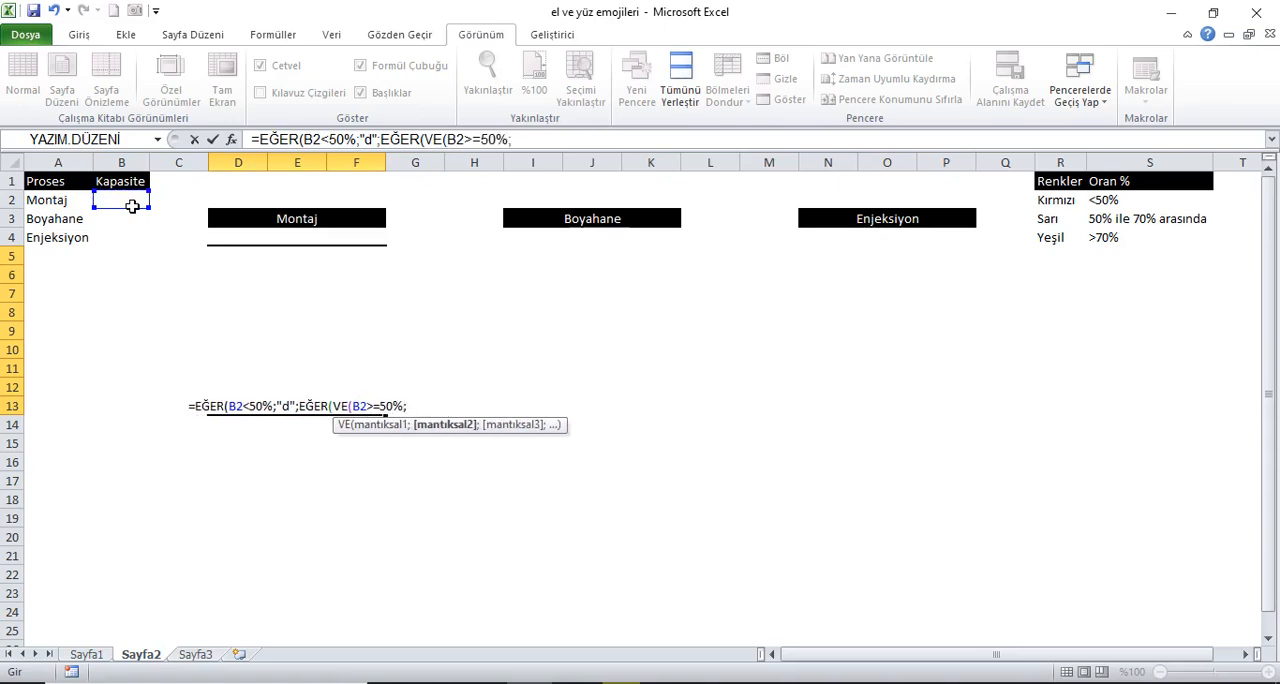
Step: Add B2<70% as the second VE condition and close the VE function
left_click(132, 206)
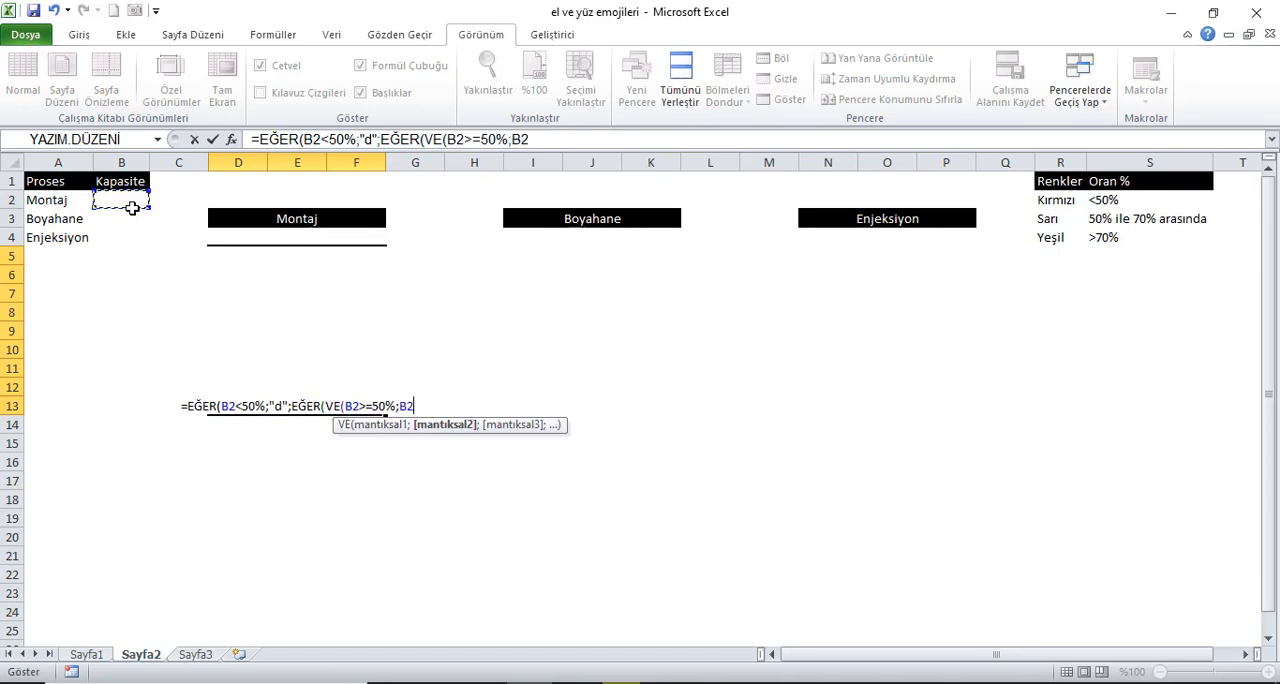
type("<70%")
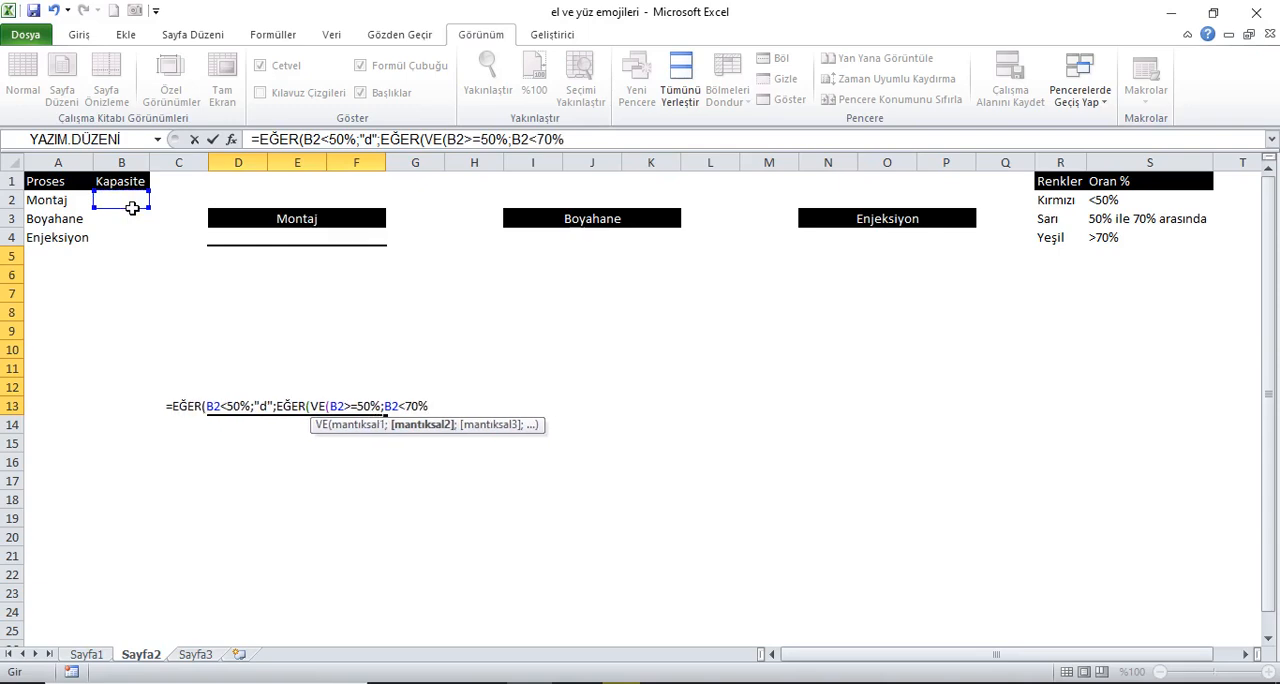
type(")")
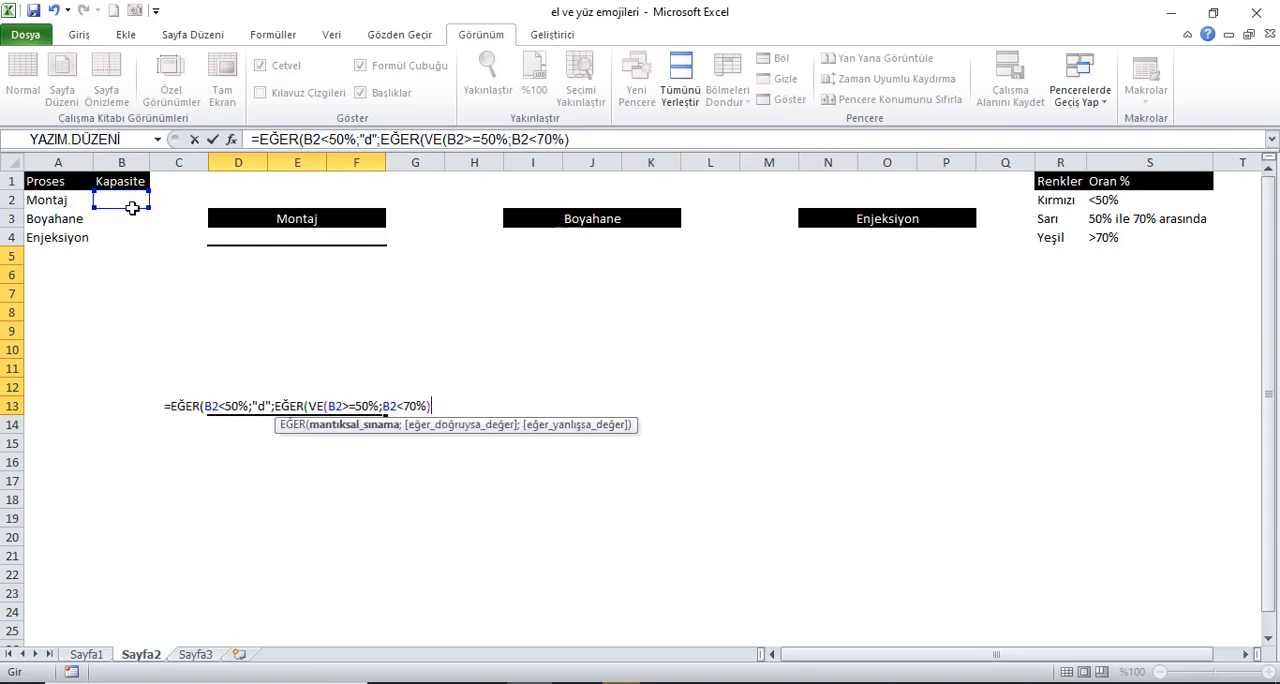
type(";\"a")
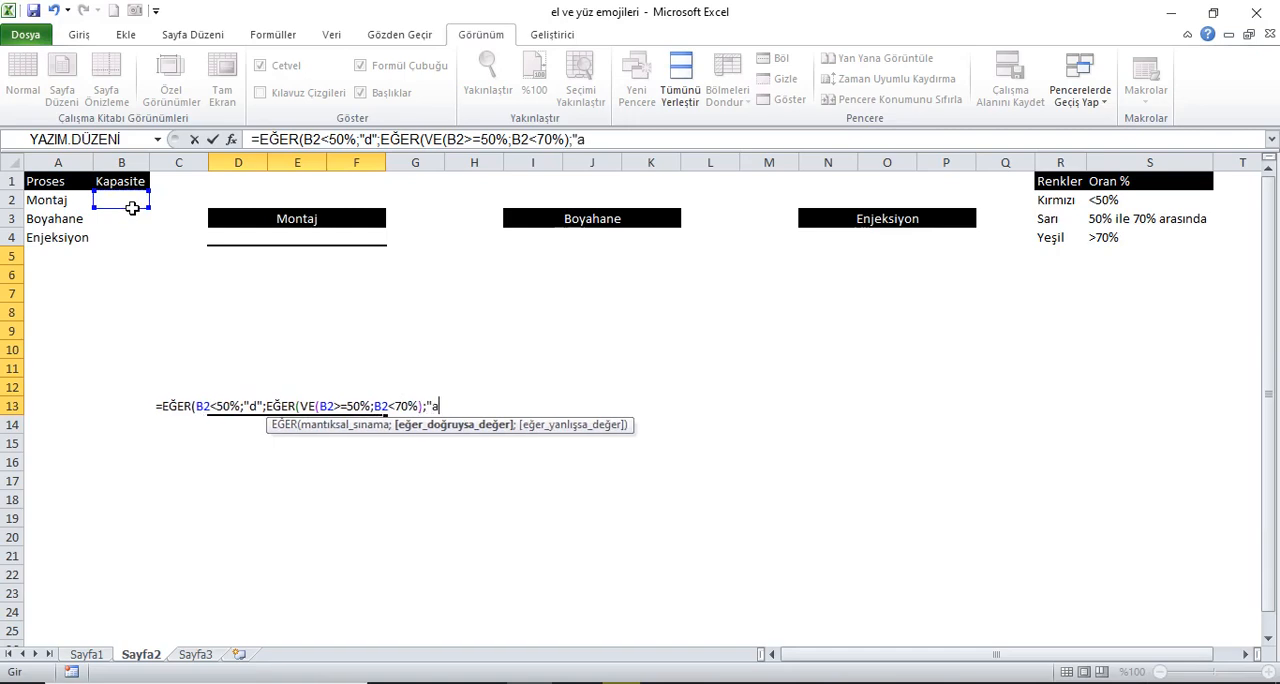
type("\";")
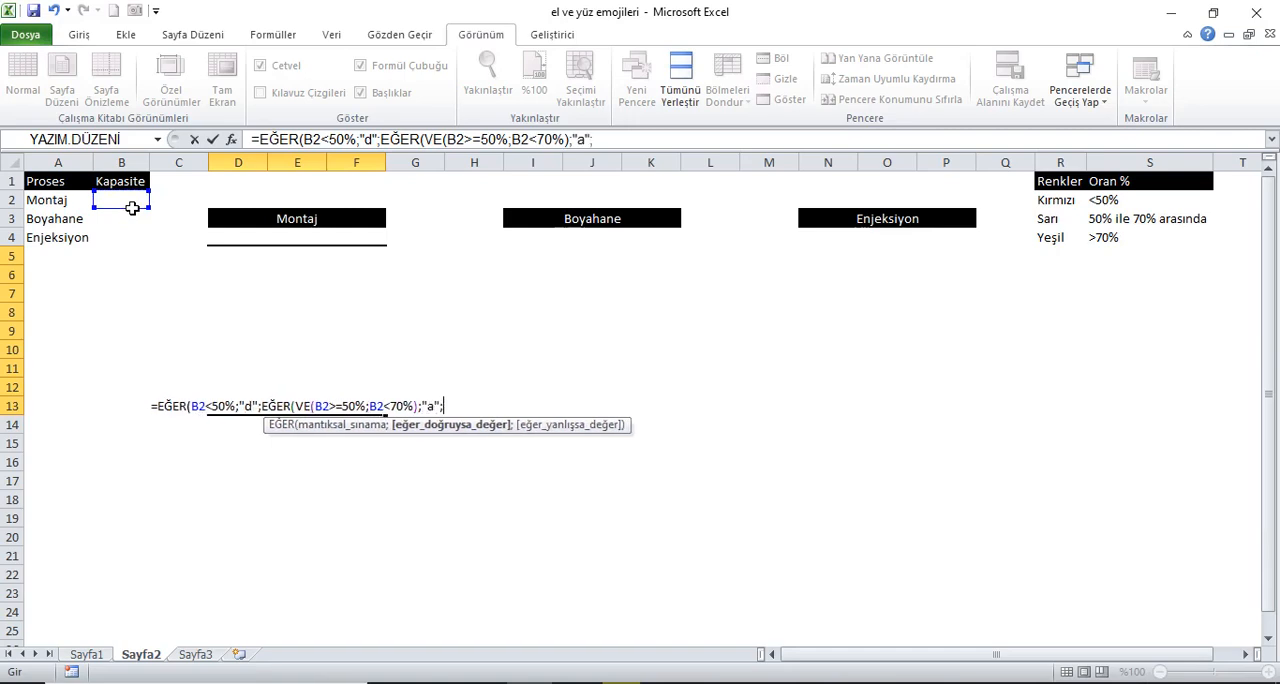
type("\"c\")")
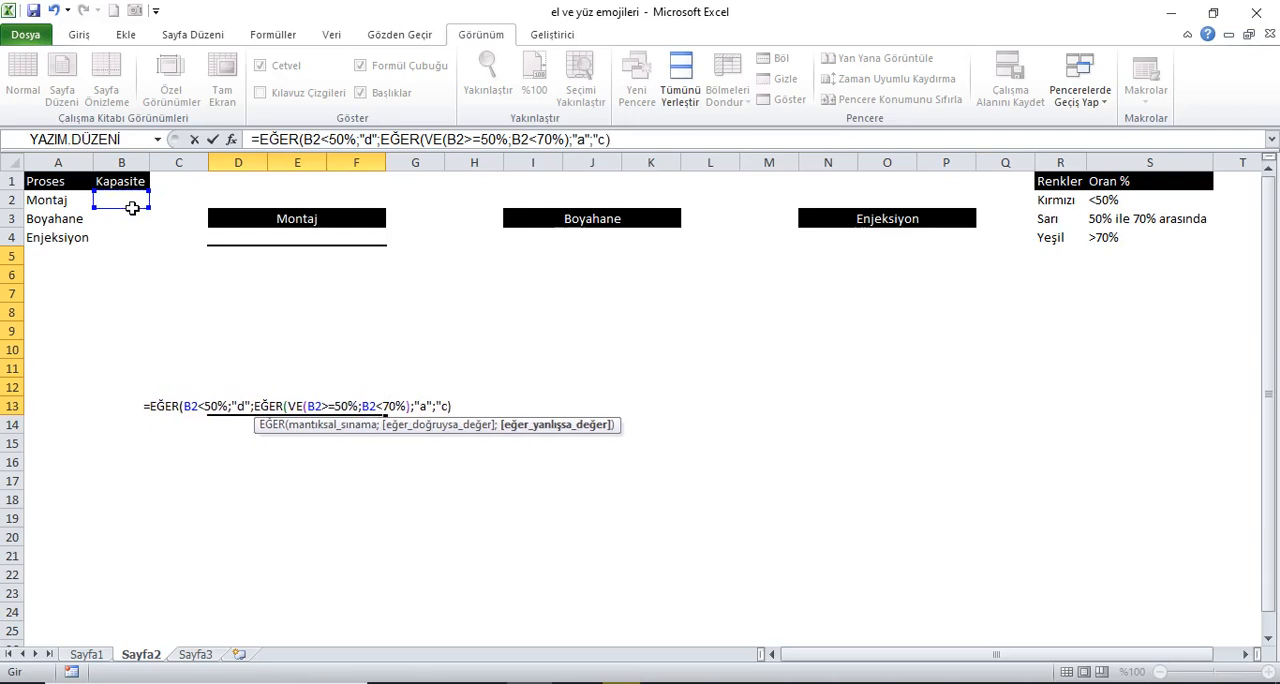
Step: Complete the nested EĞER with "a" as the true result and "c" as the false result, accepting the suggested formula correction
key("Return")
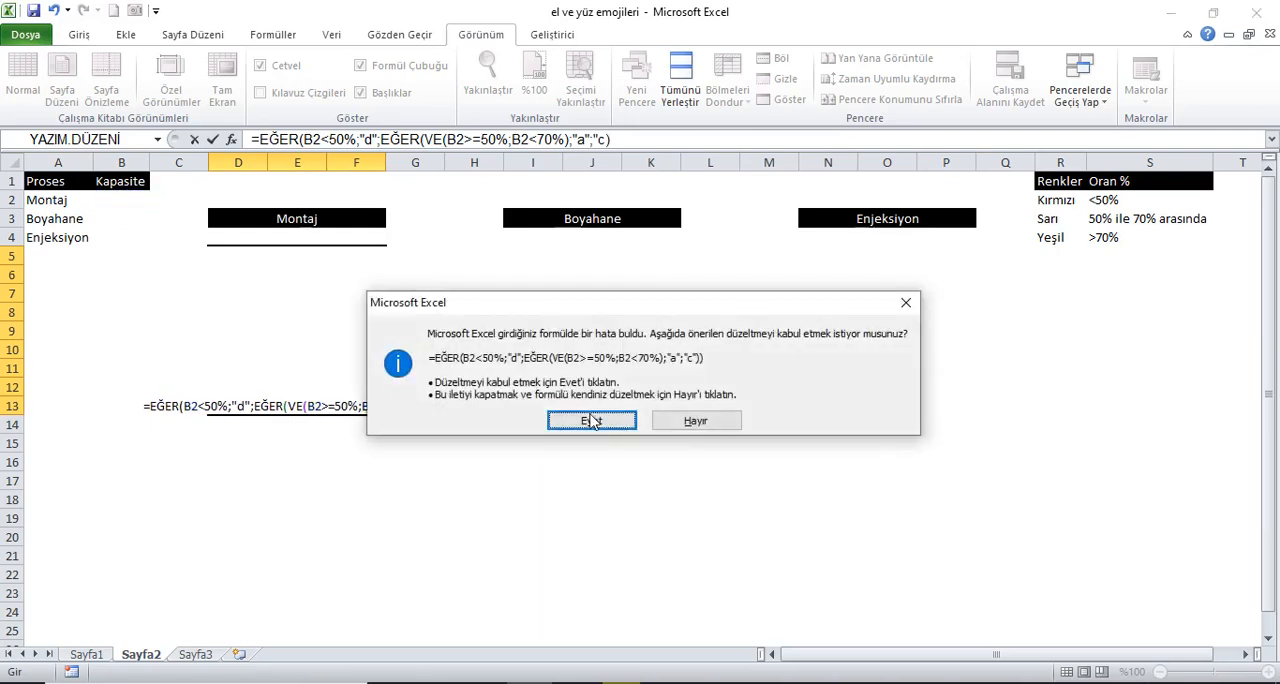
left_click(591, 421)
Step: Align the content of the merged Montaj block to the vertical middle
left_click(318, 405)
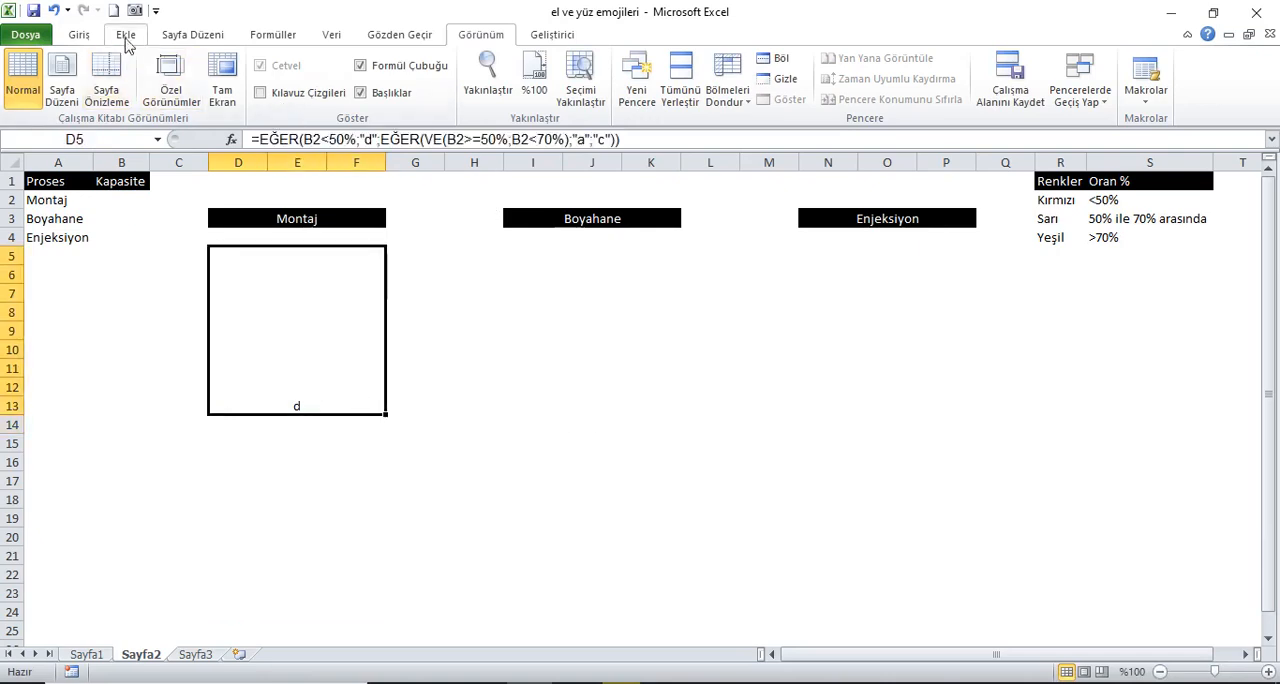
left_click(80, 36)
left_click(369, 66)
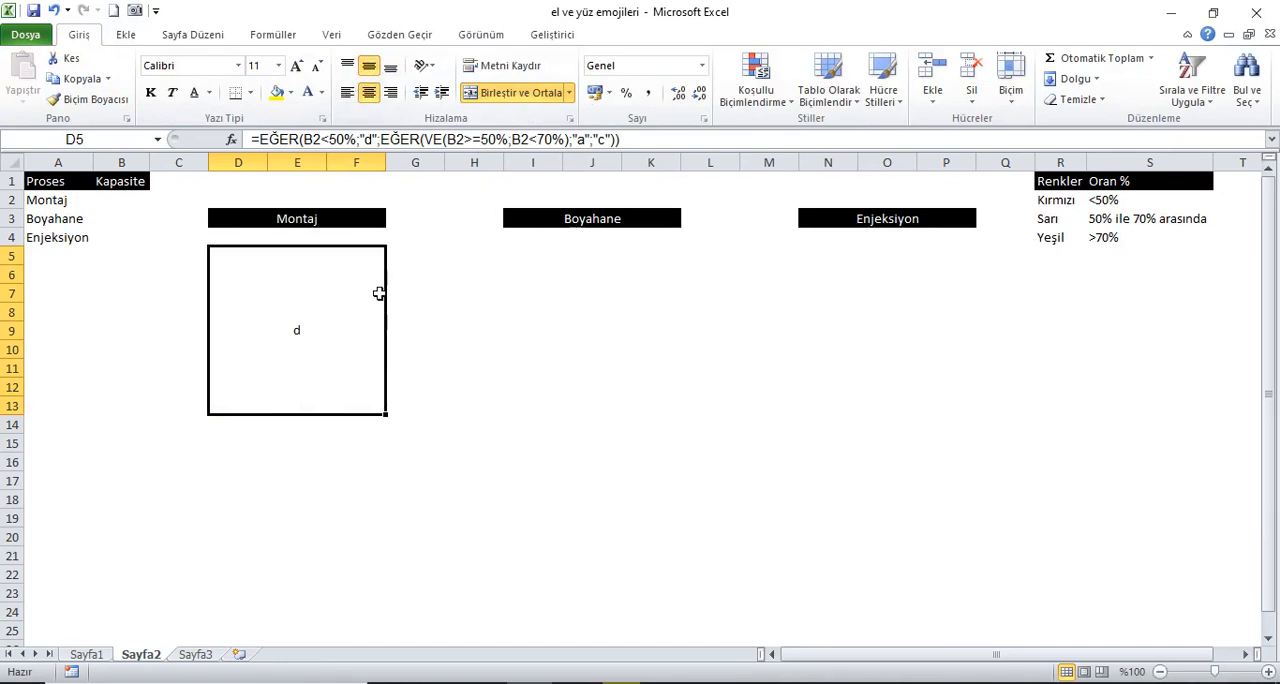
Step: Copy the Montaj formula block into the merged block under Boyahane
key("ctrl+c")
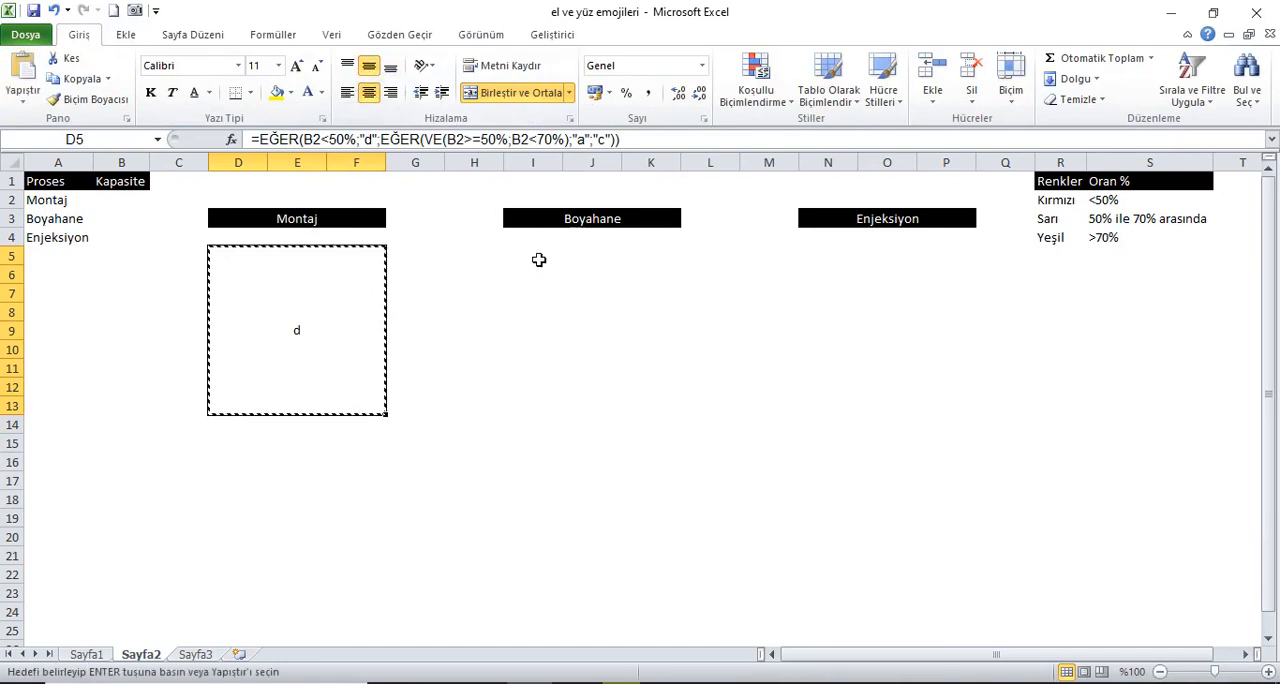
left_click(580, 292)
key("ctrl+v")
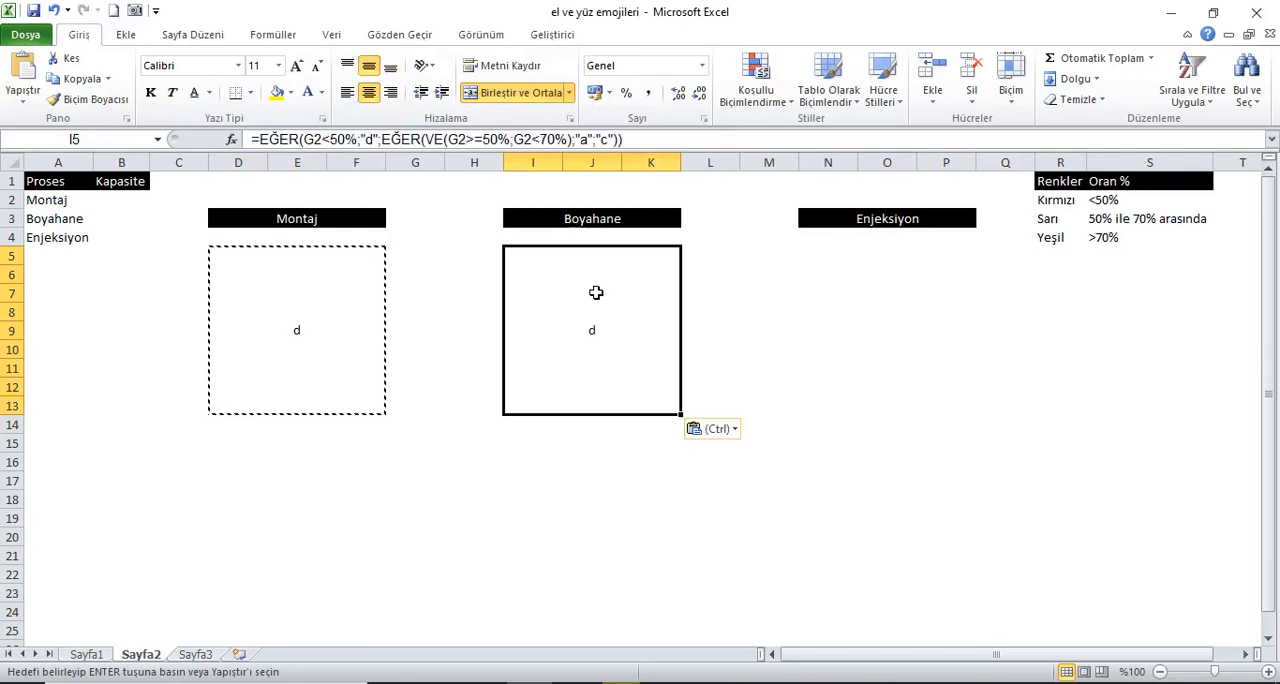
Step: Change all three G2 references in the Boyahane block's formula to B3
left_click(824, 261)
left_click(578, 300)
double_click(586, 271)
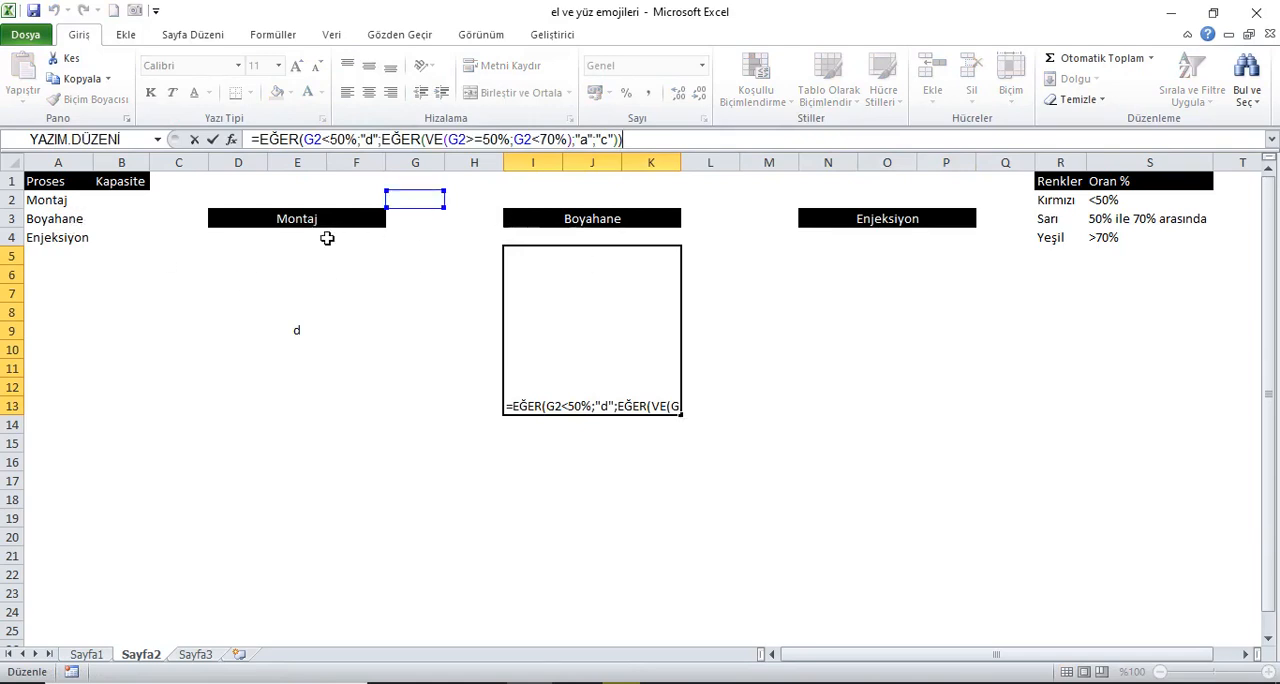
left_click_drag(424, 220, 140, 230)
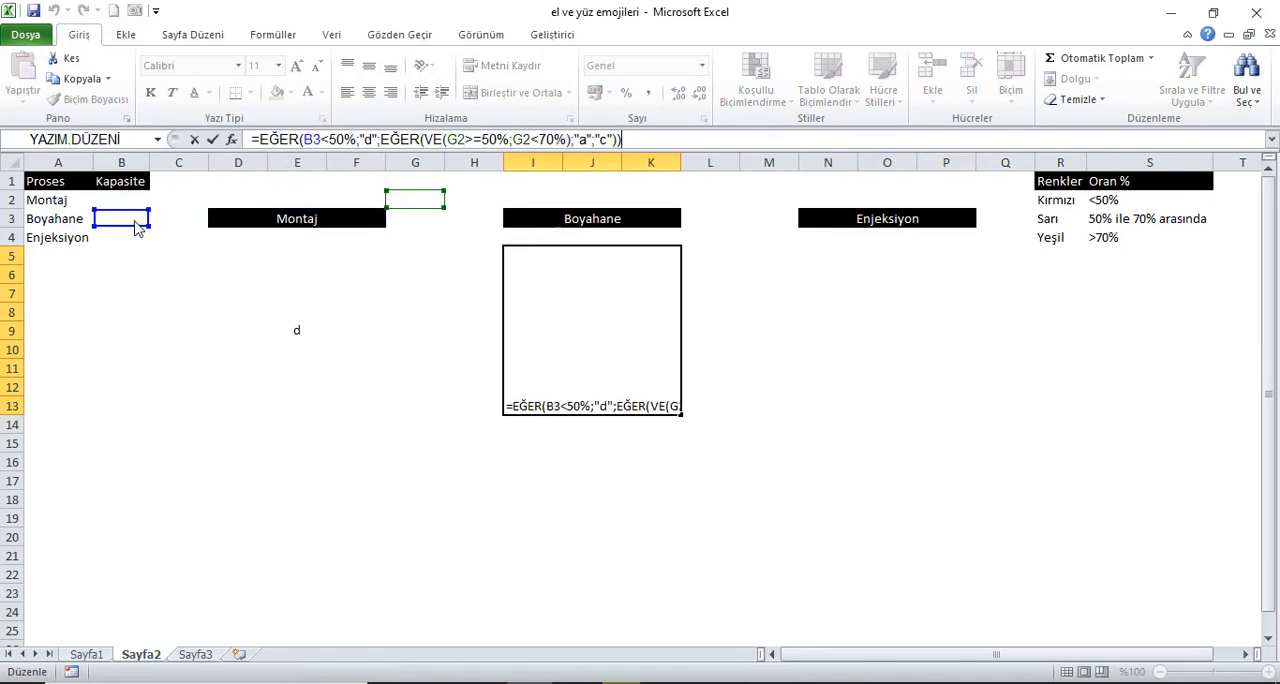
left_click_drag(426, 222, 145, 224)
left_click_drag(420, 220, 143, 235)
key("Return")
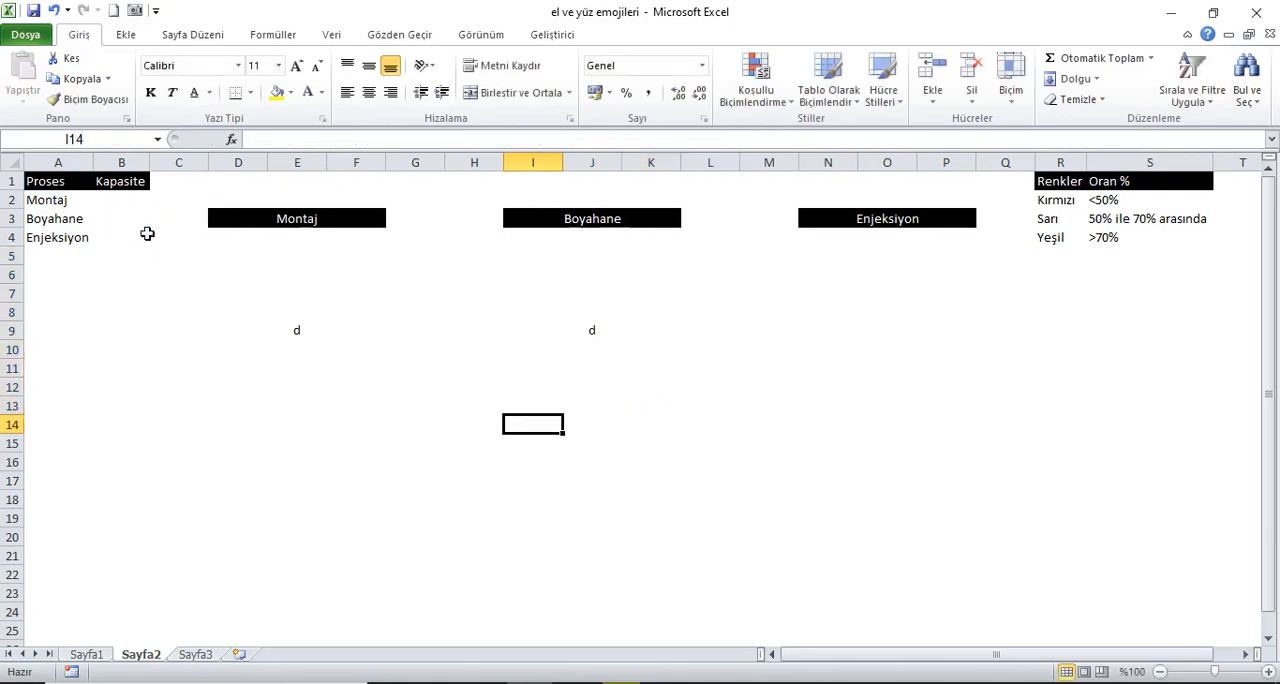
Step: Copy the Boyahane formula block into the merged block under Enjeksiyon
left_click(596, 356)
key("ctrl+c")
left_click(910, 314)
key("ctrl+v")
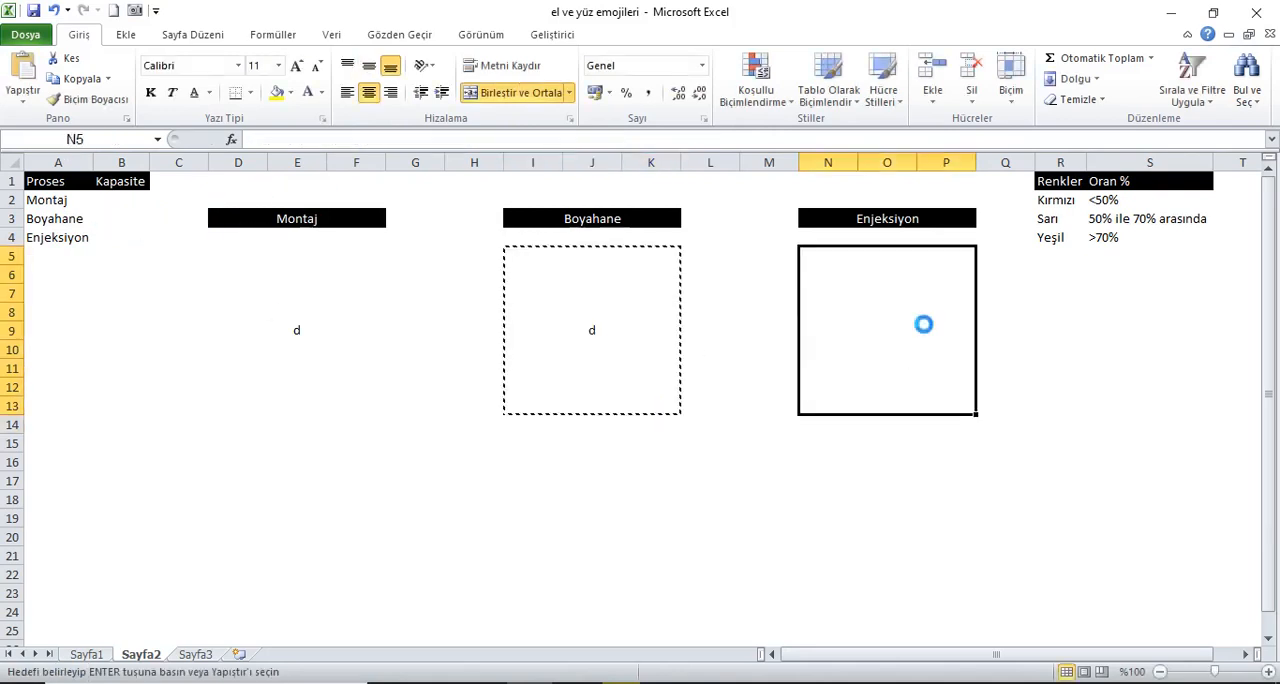
Step: Change all three G3 references in the Enjeksiyon block's formula to B4
left_click(653, 146)
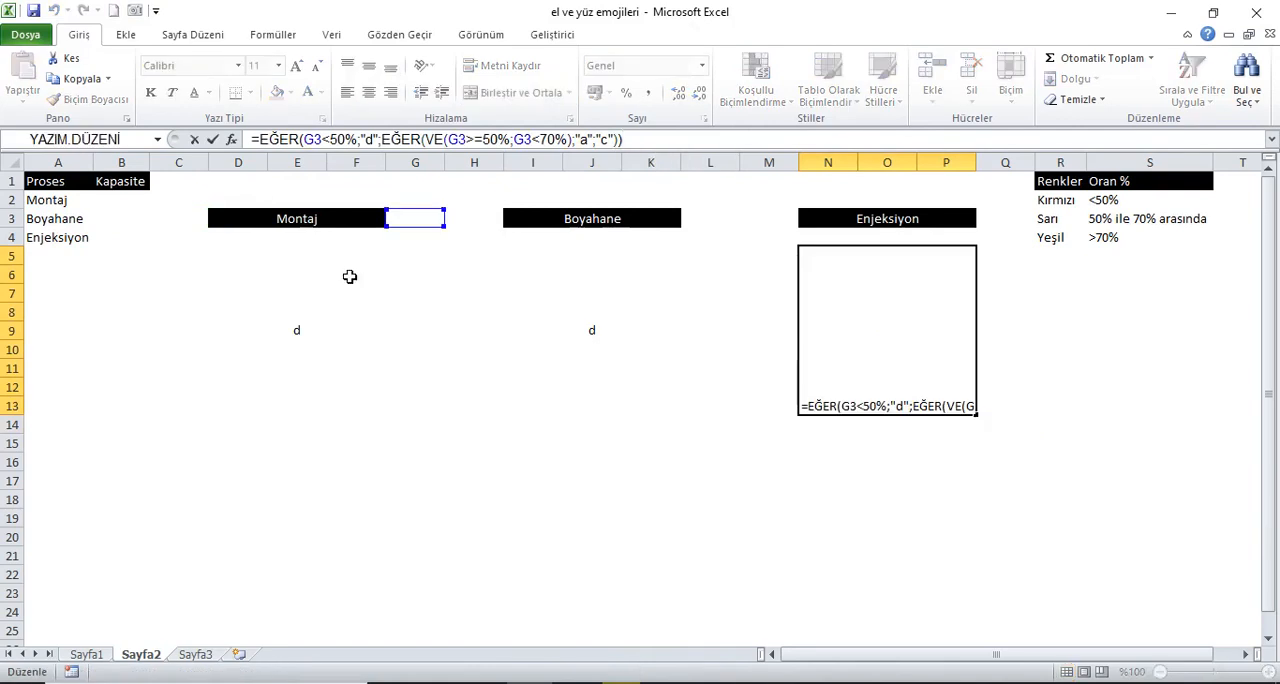
left_click_drag(418, 232, 143, 238)
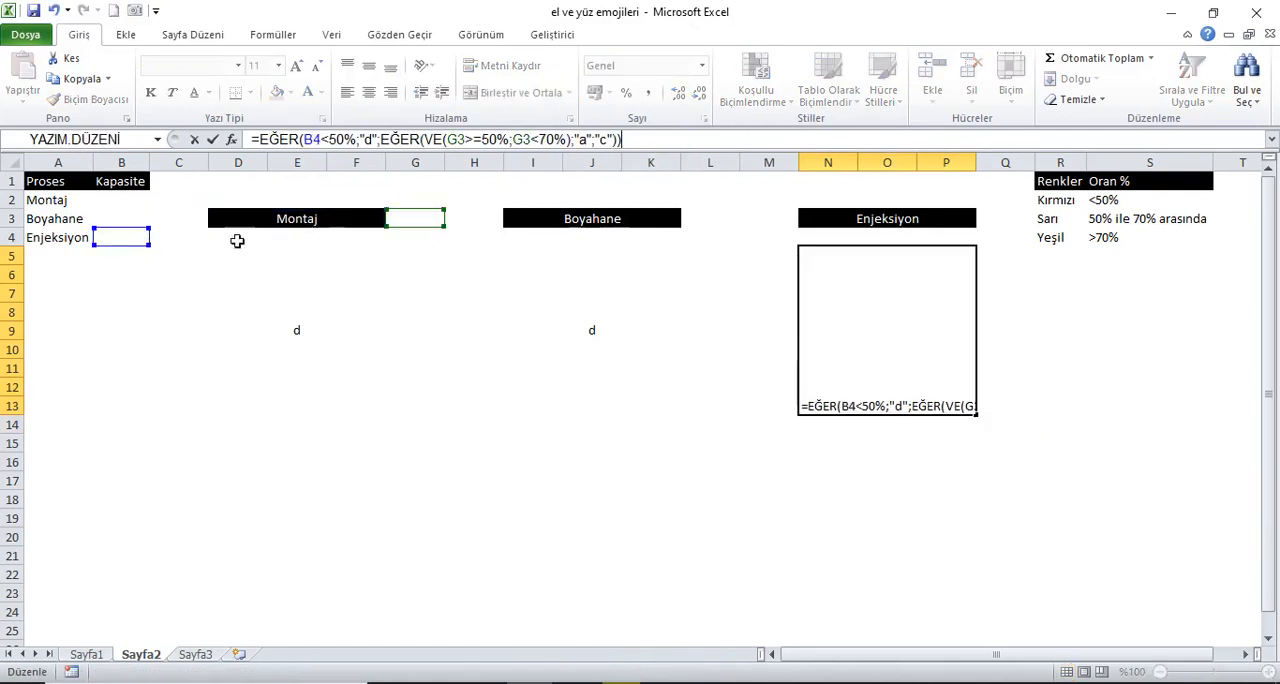
left_click_drag(437, 230, 140, 238)
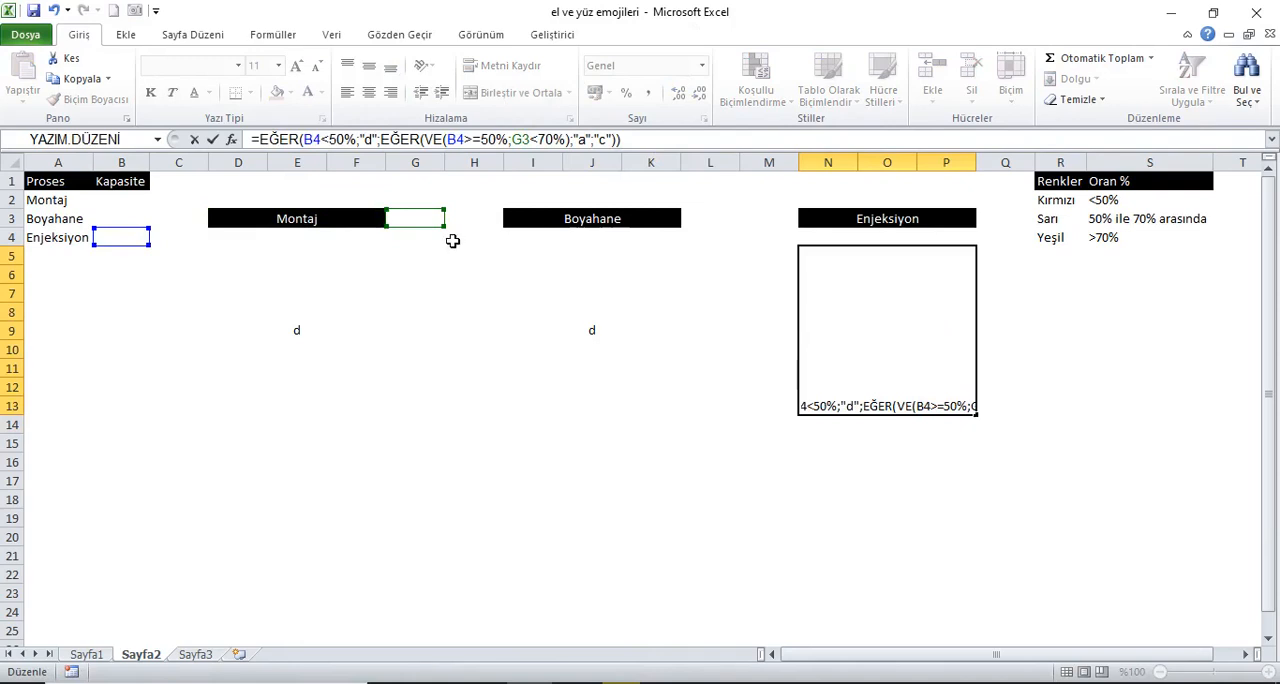
left_click_drag(429, 234, 143, 245)
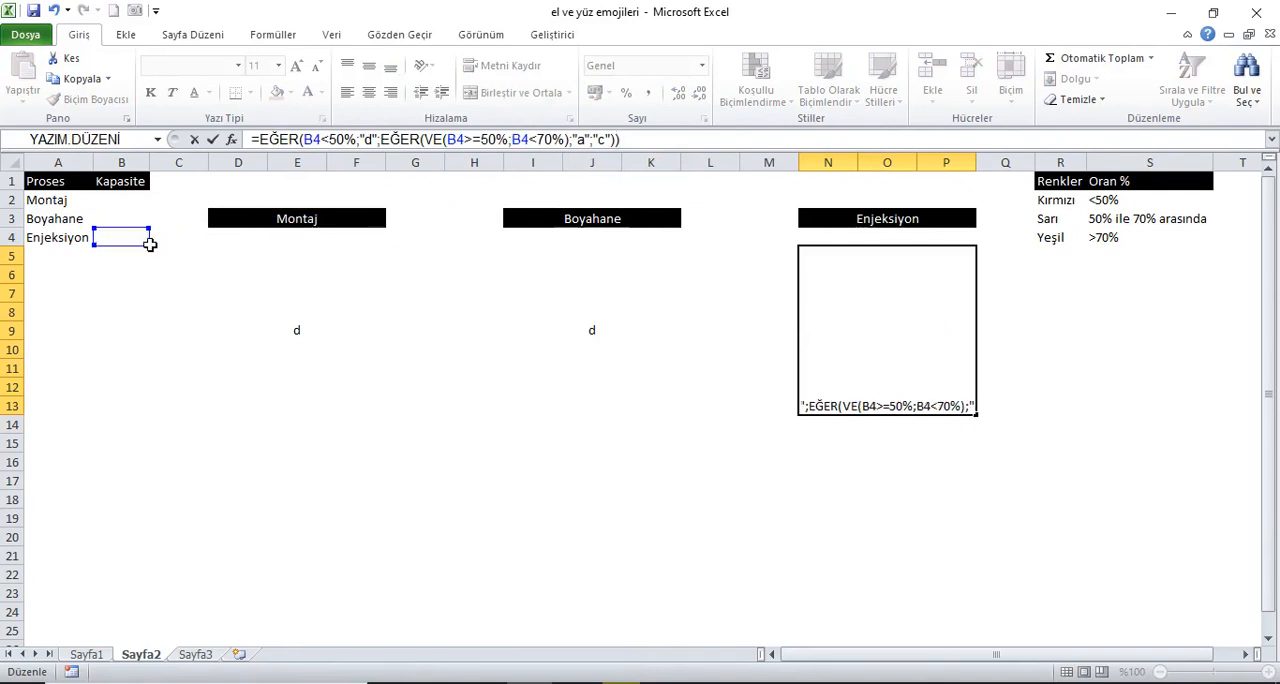
key("Return")
Step: Begin an EĞER formula in the lower merged block D16 under Montaj that returns "l" when B2<50%
left_click(304, 516)
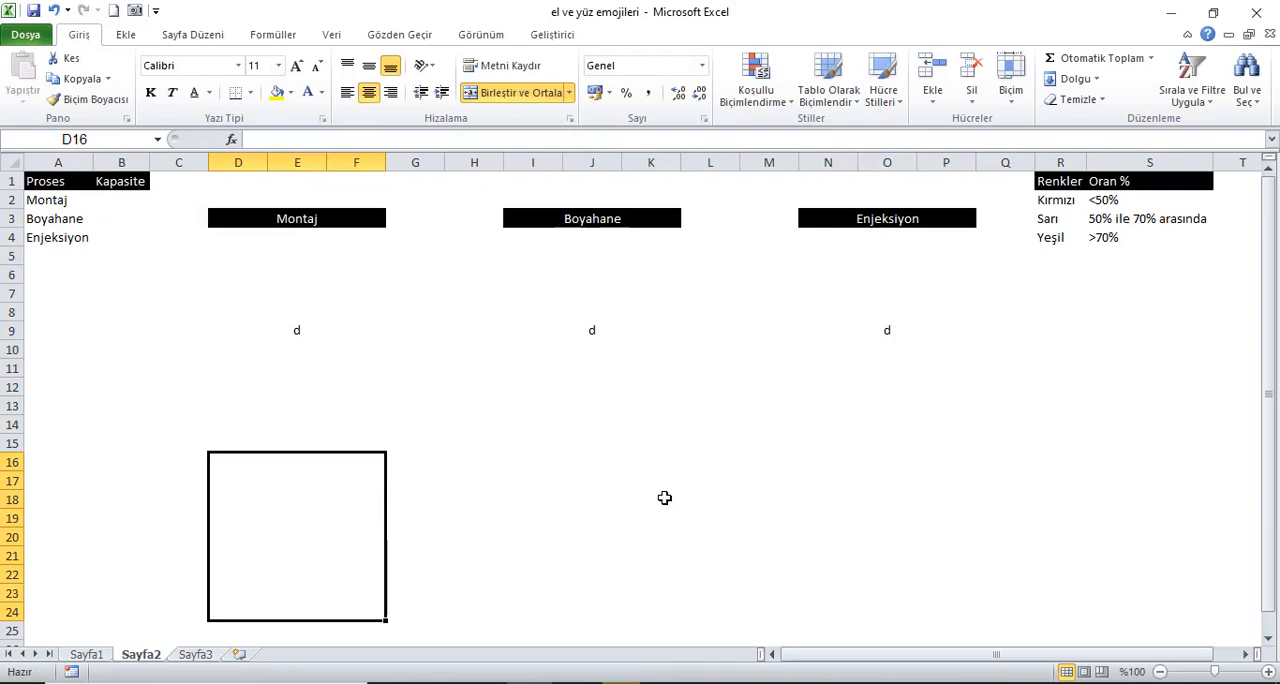
type("=")
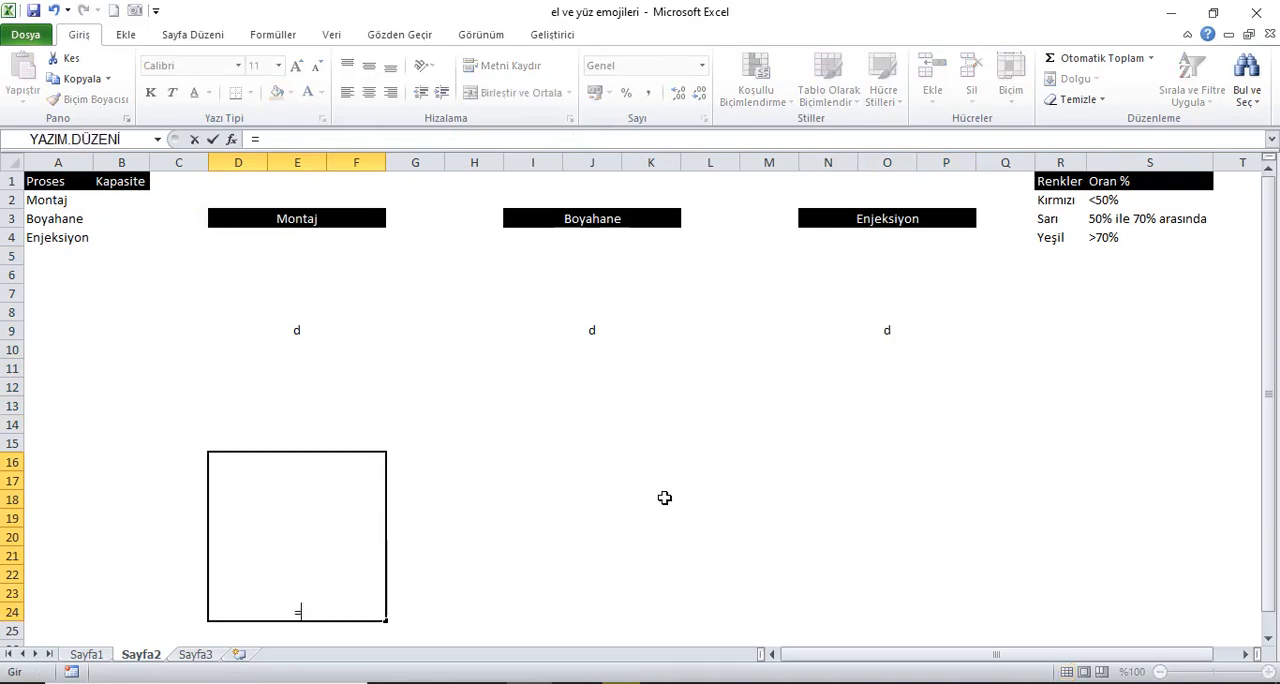
type("eğer(")
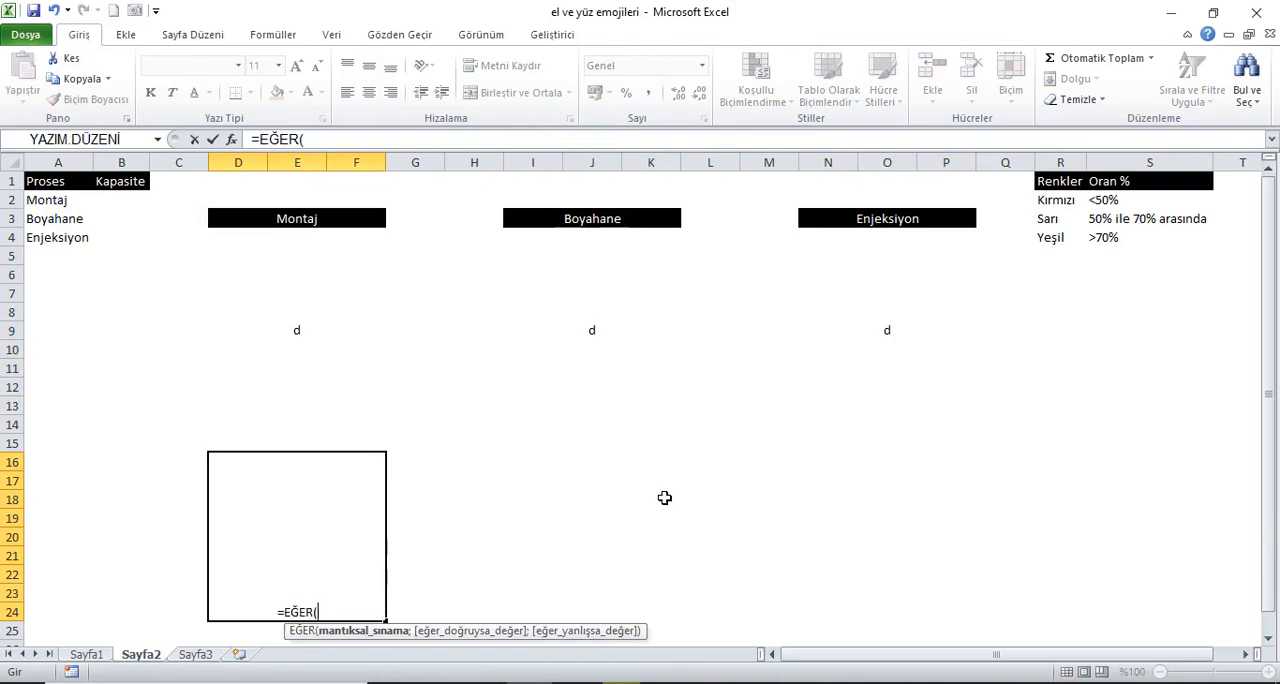
left_click(124, 202)
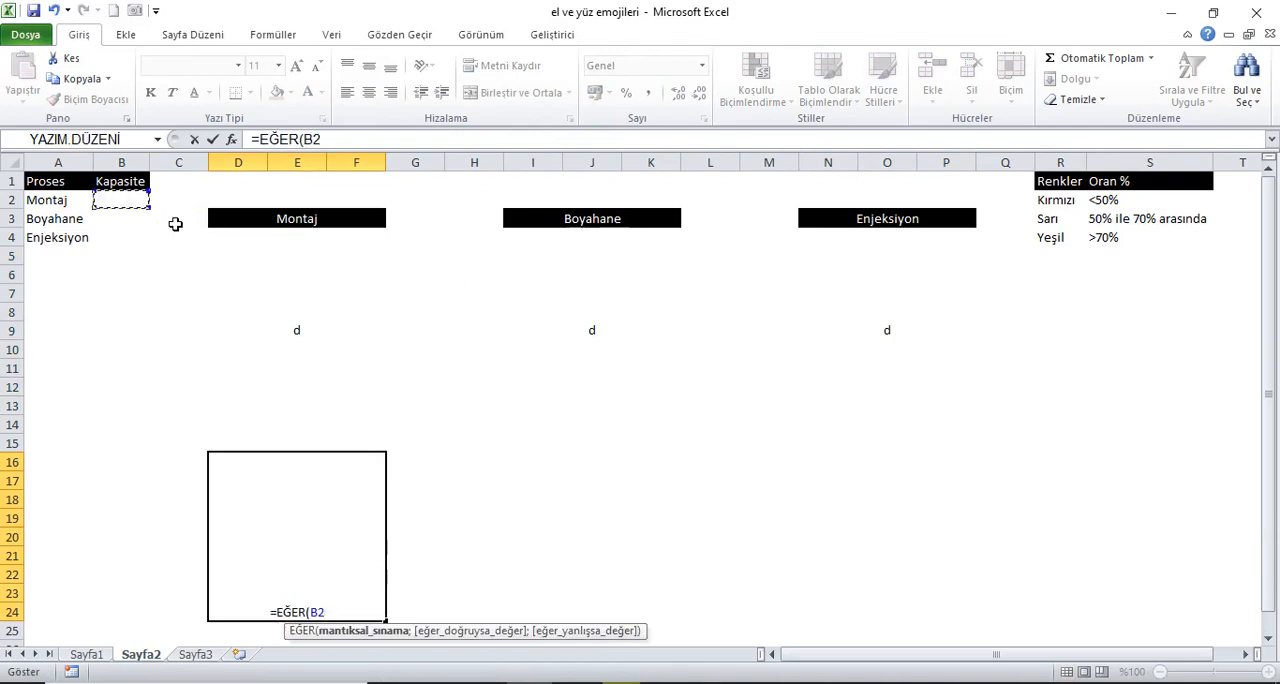
type("<")
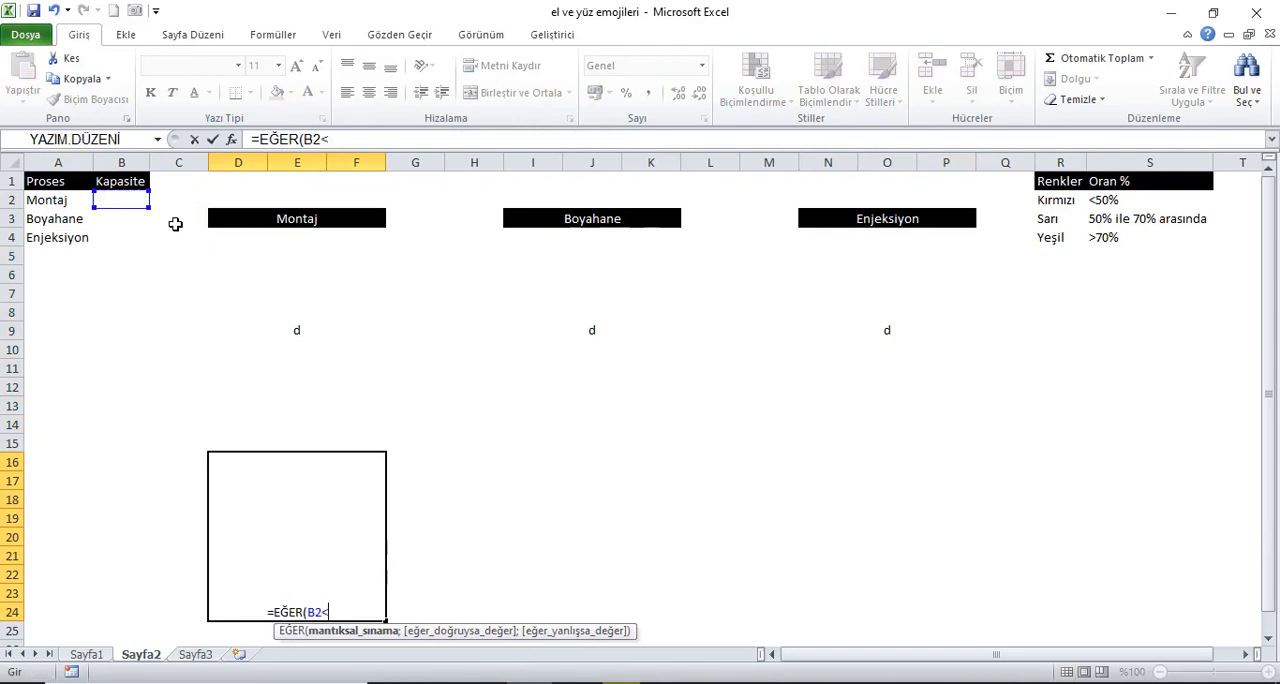
type("50")
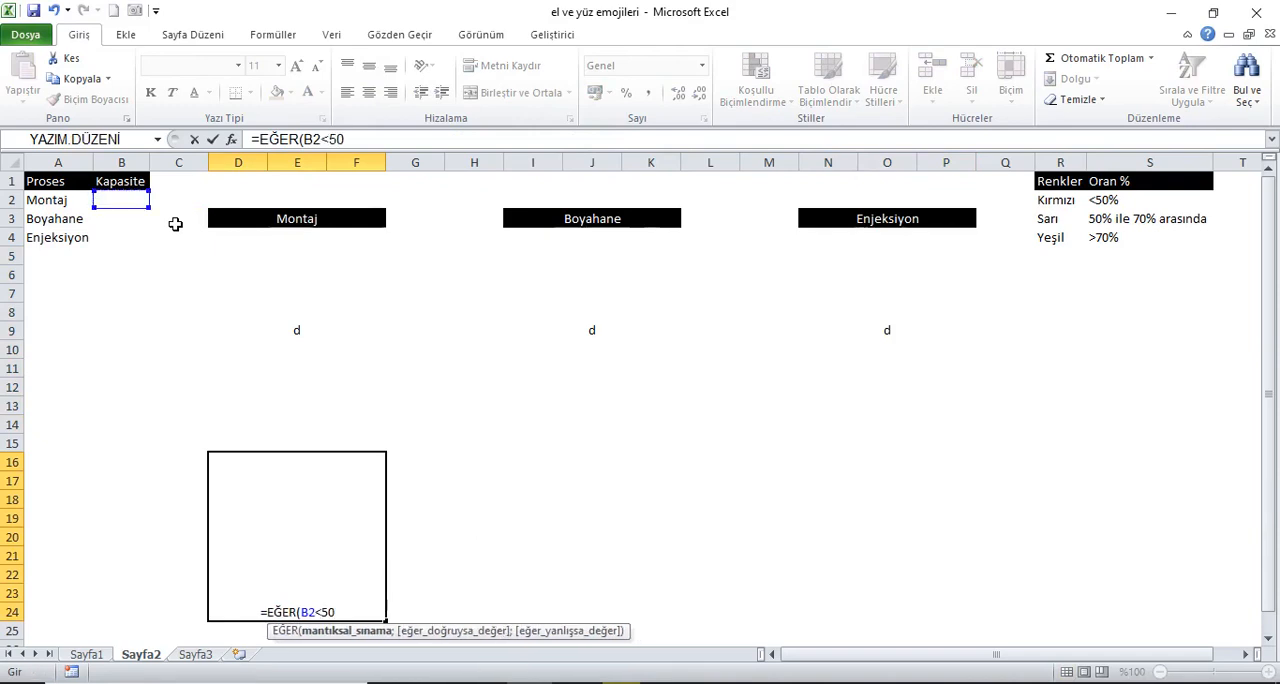
type("%;")
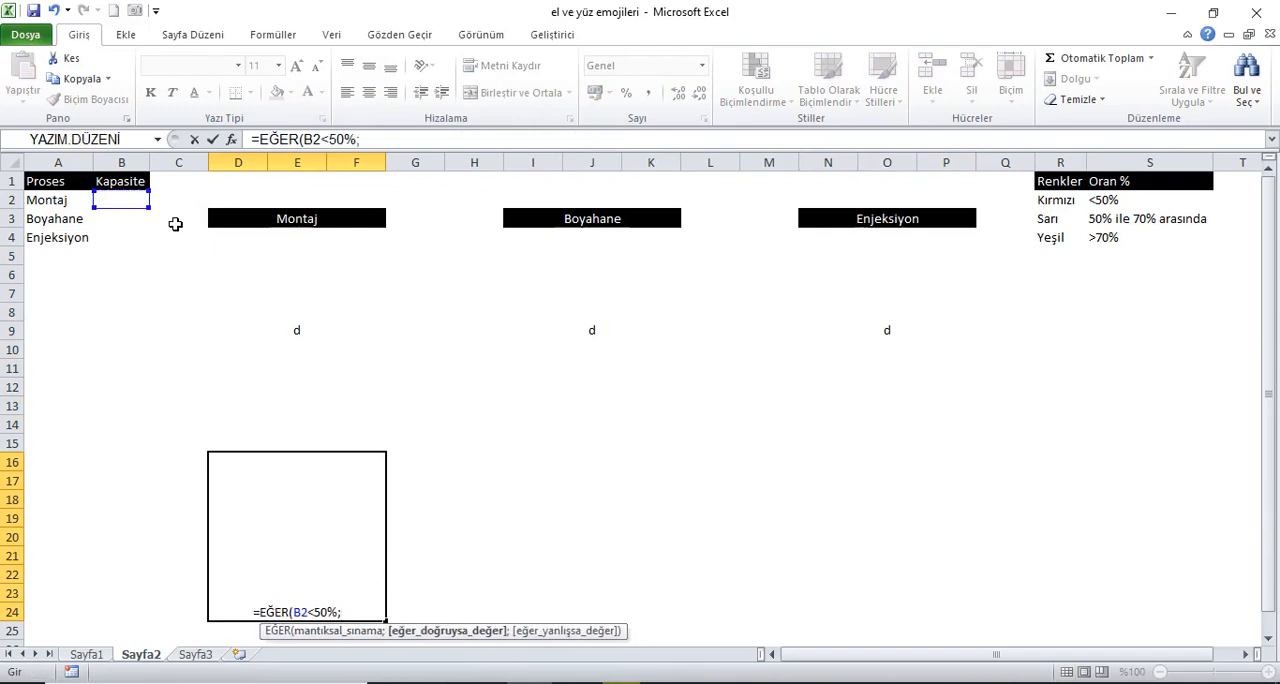
type("\"I")
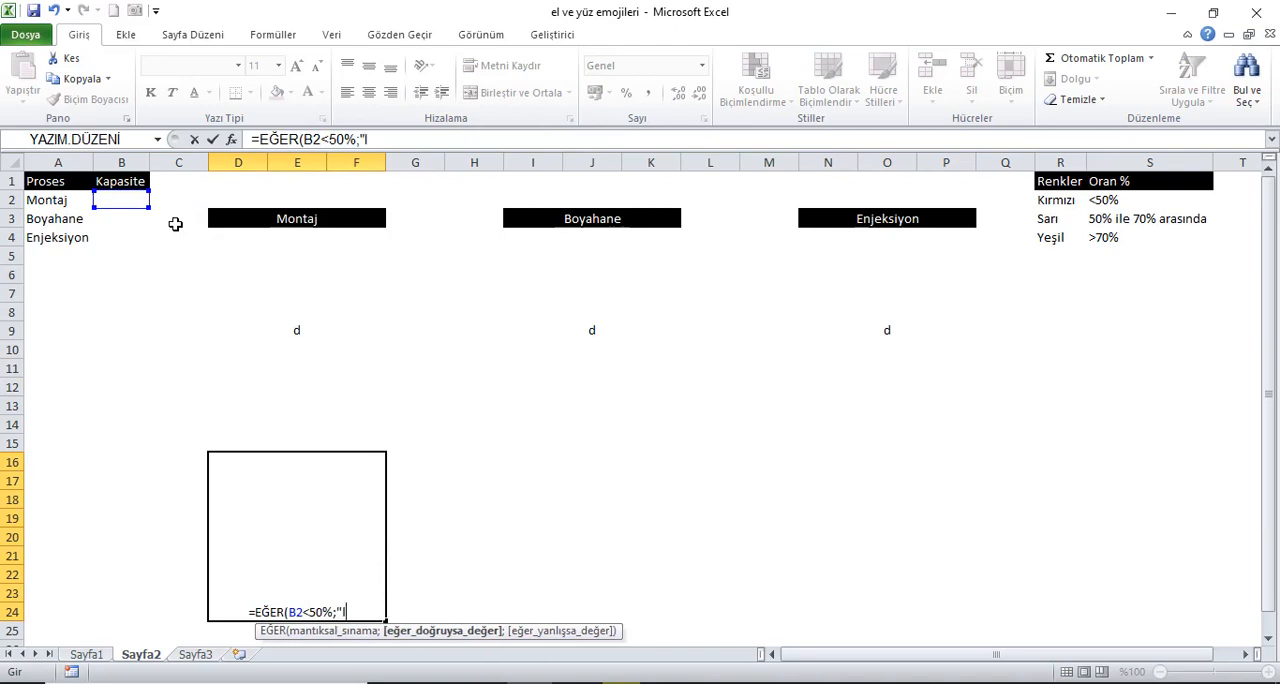
type("\"")
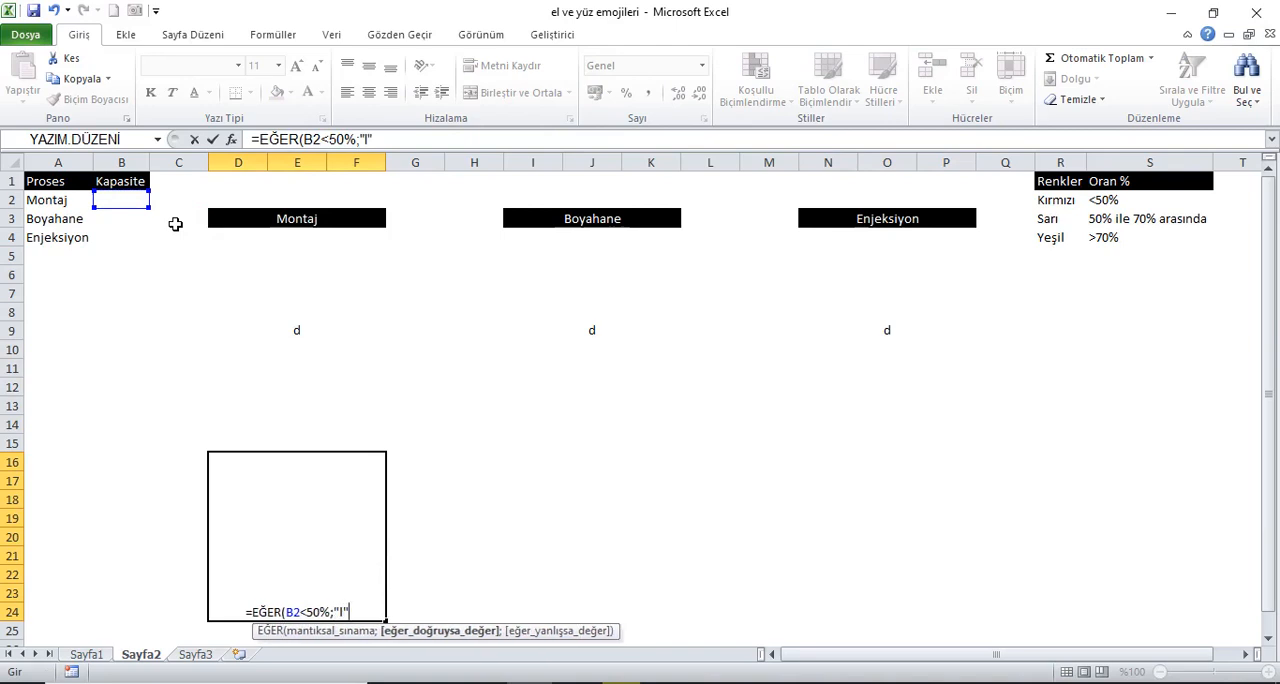
type(";")
type("epğ")
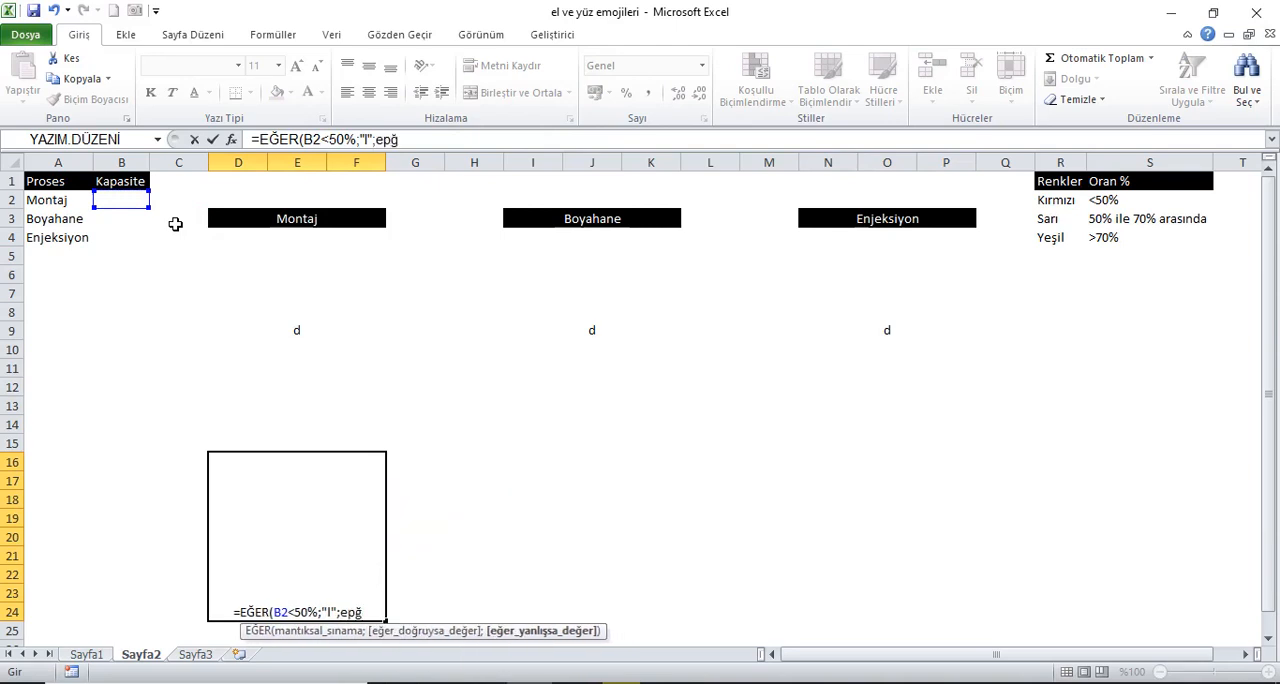
Step: Nest a second EĞER containing a VE function as the false value of the D16 formula
key("BackSpace")
key("BackSpace")
type("ğe")
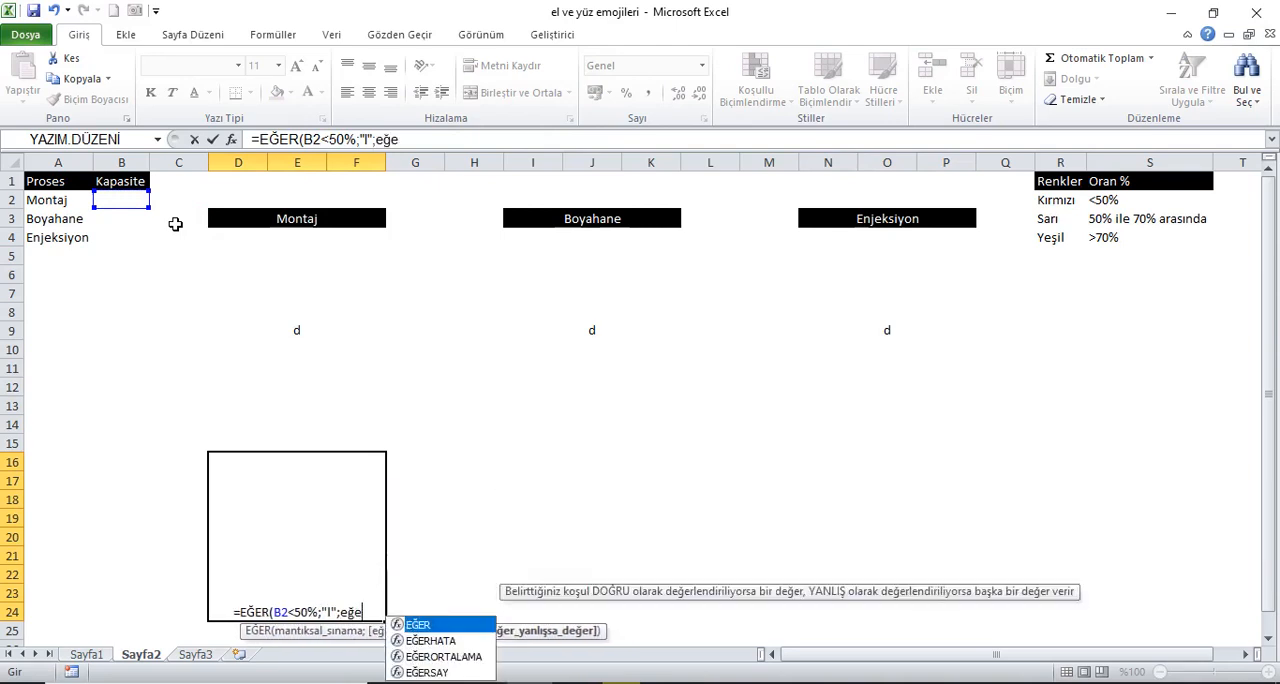
key("Tab")
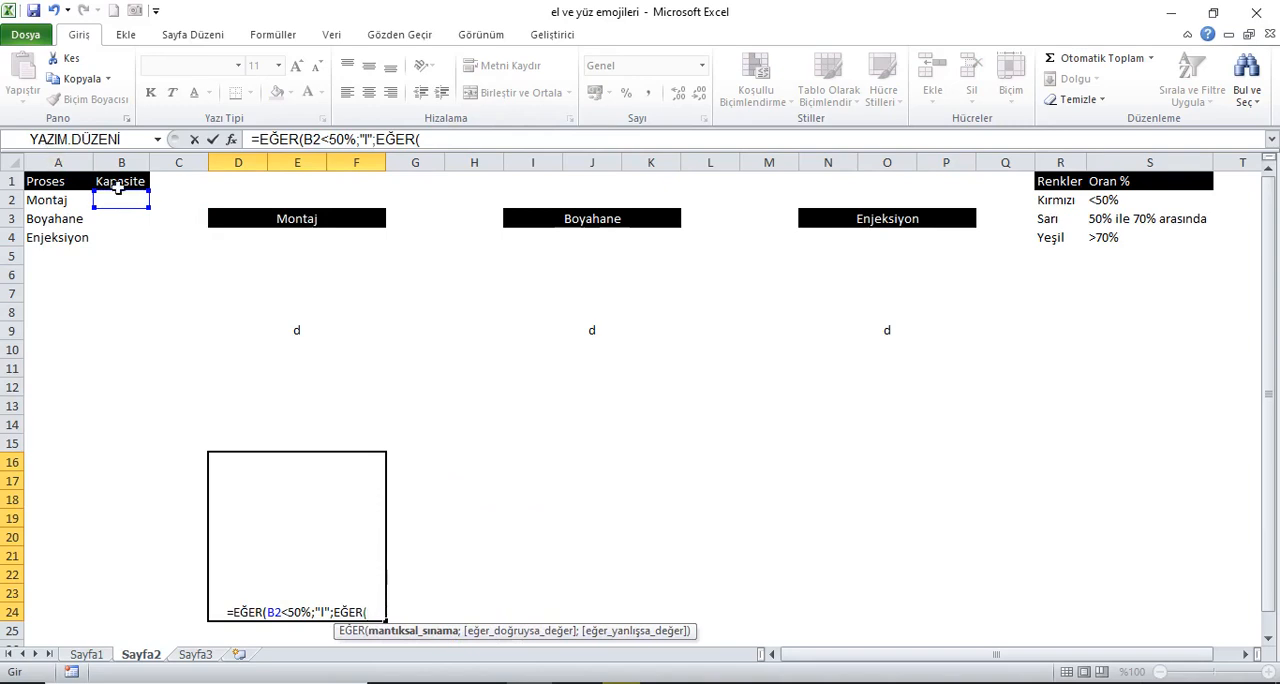
left_click(133, 201)
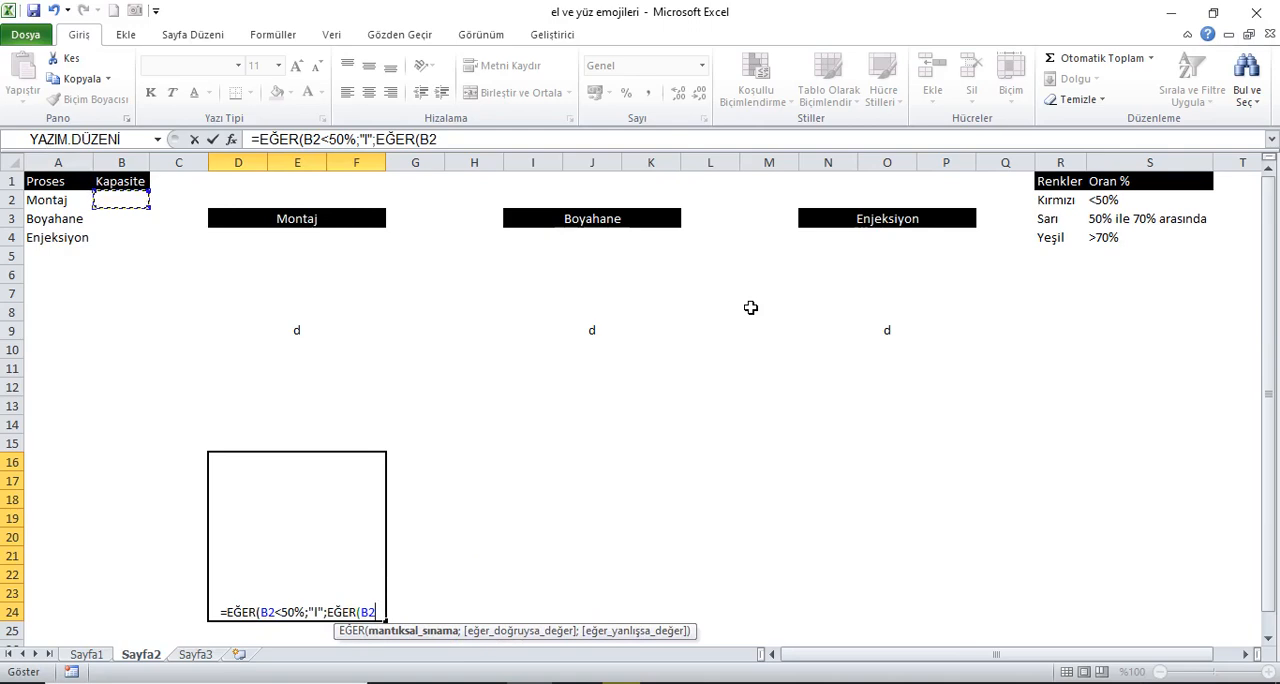
key("BackSpace")
key("BackSpace")
type("VE(")
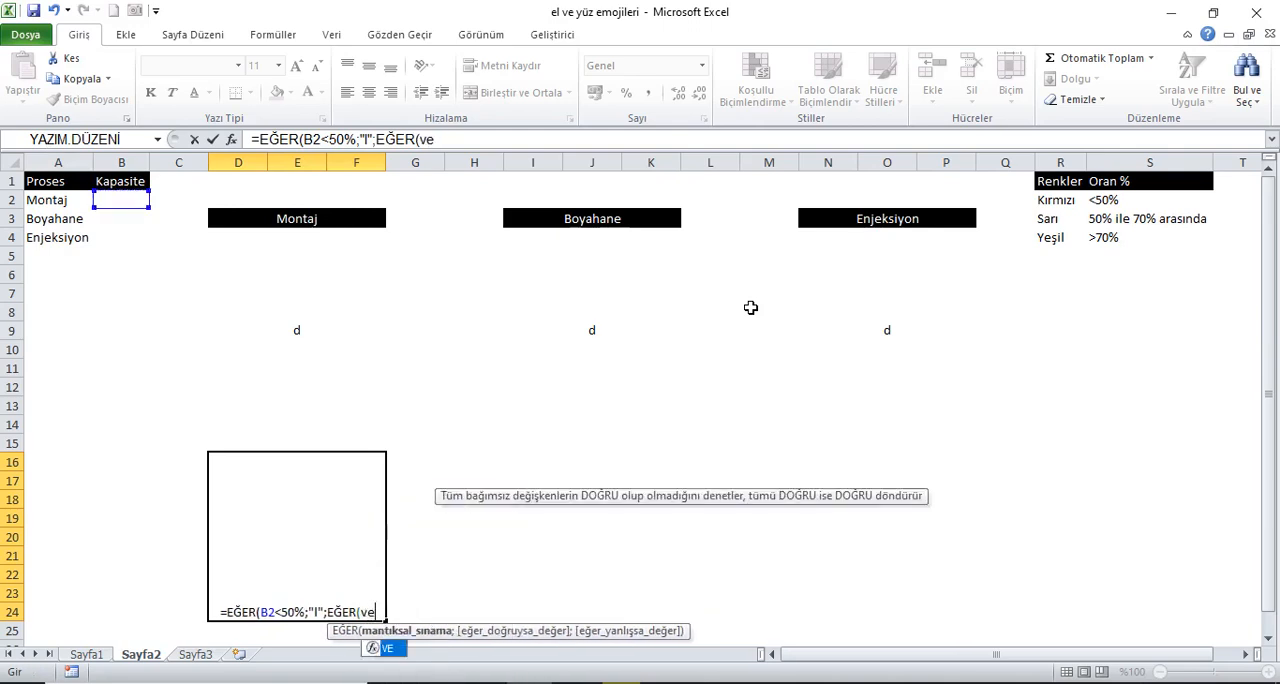
Step: Enter B2>=50% as the first condition of the VE function in the D16 formula
left_click(125, 201)
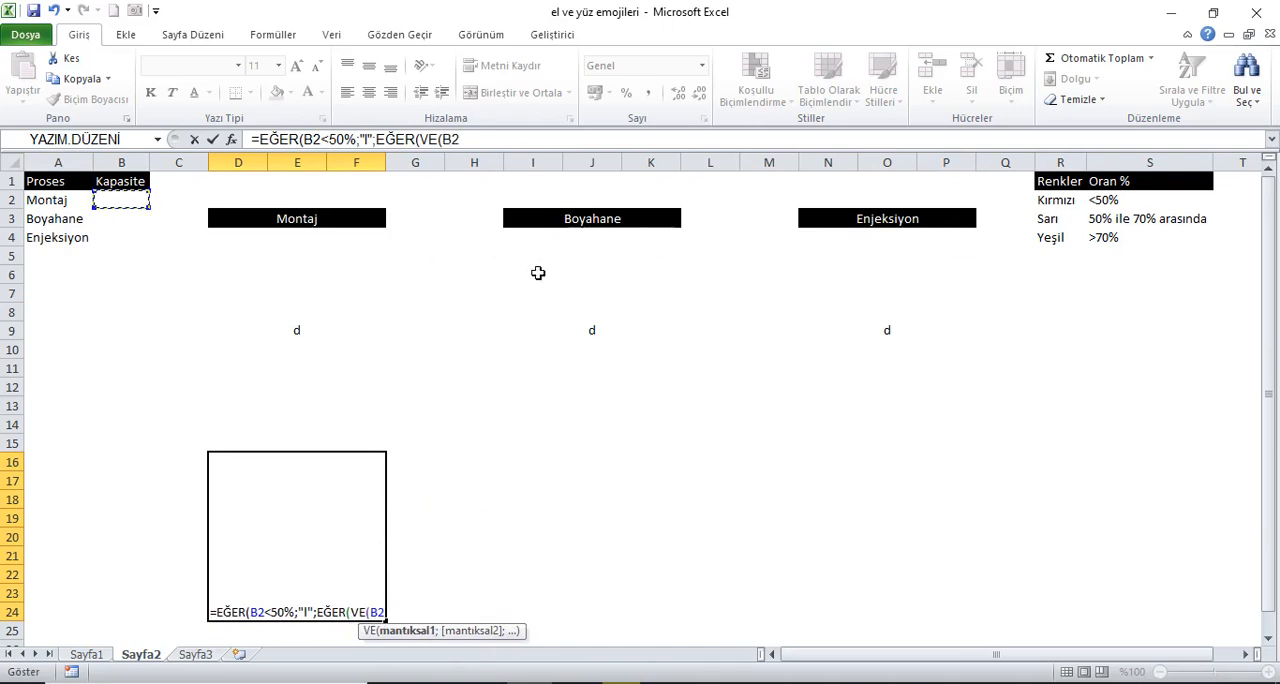
type(">=")
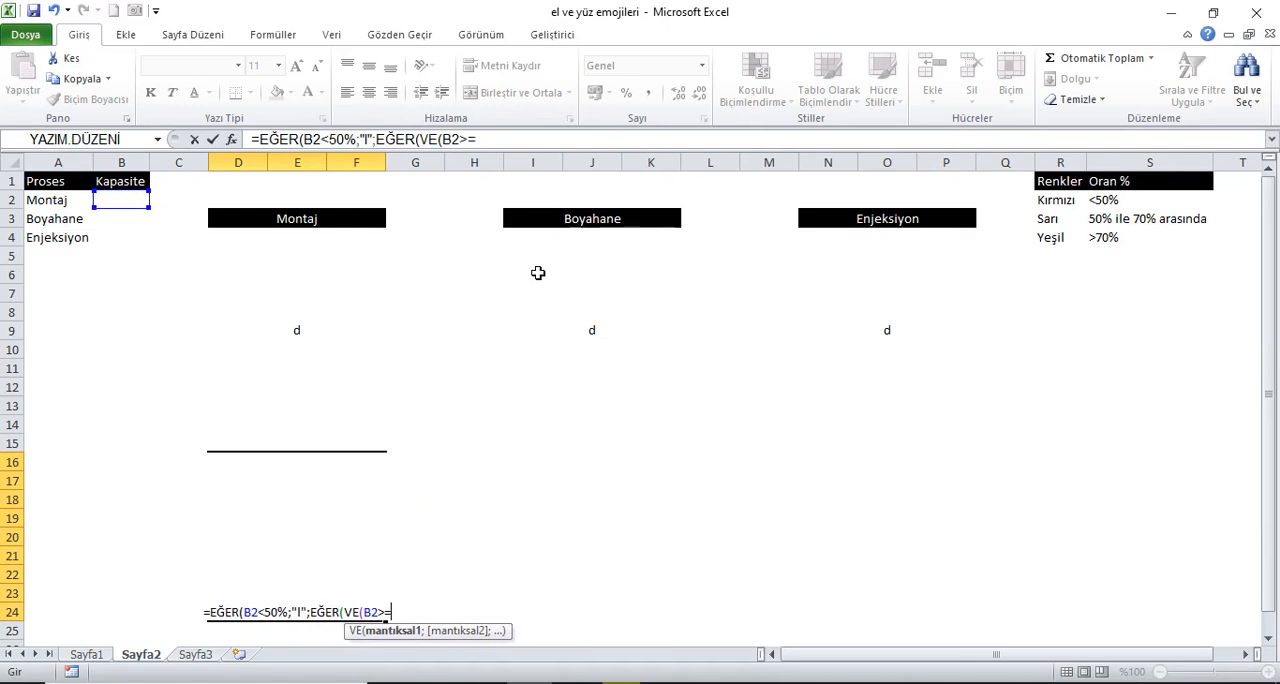
left_click(127, 199)
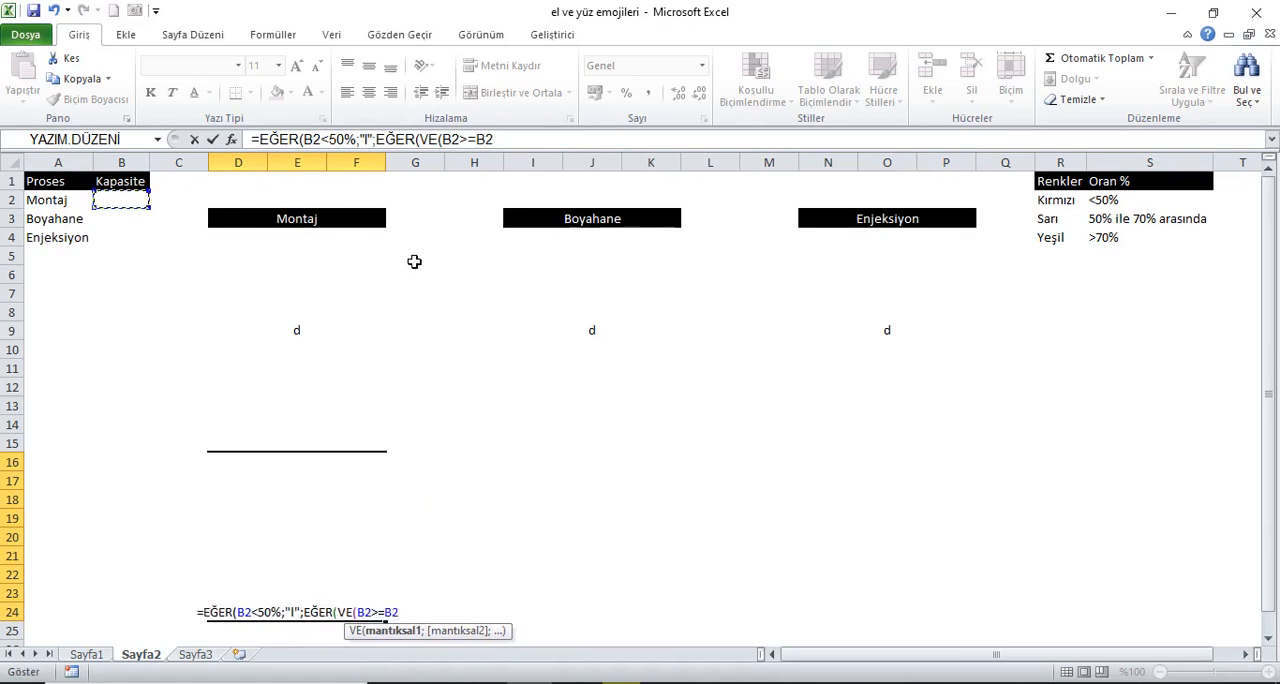
key("BackSpace")
key("BackSpace")
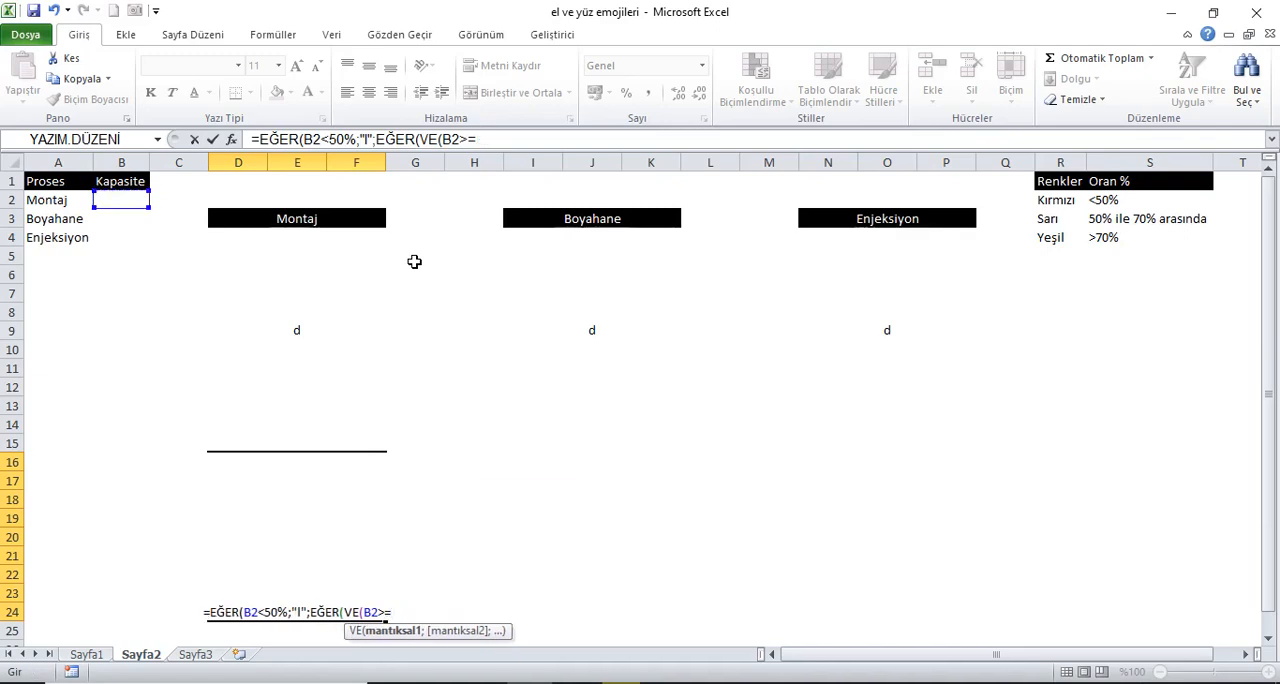
type("50")
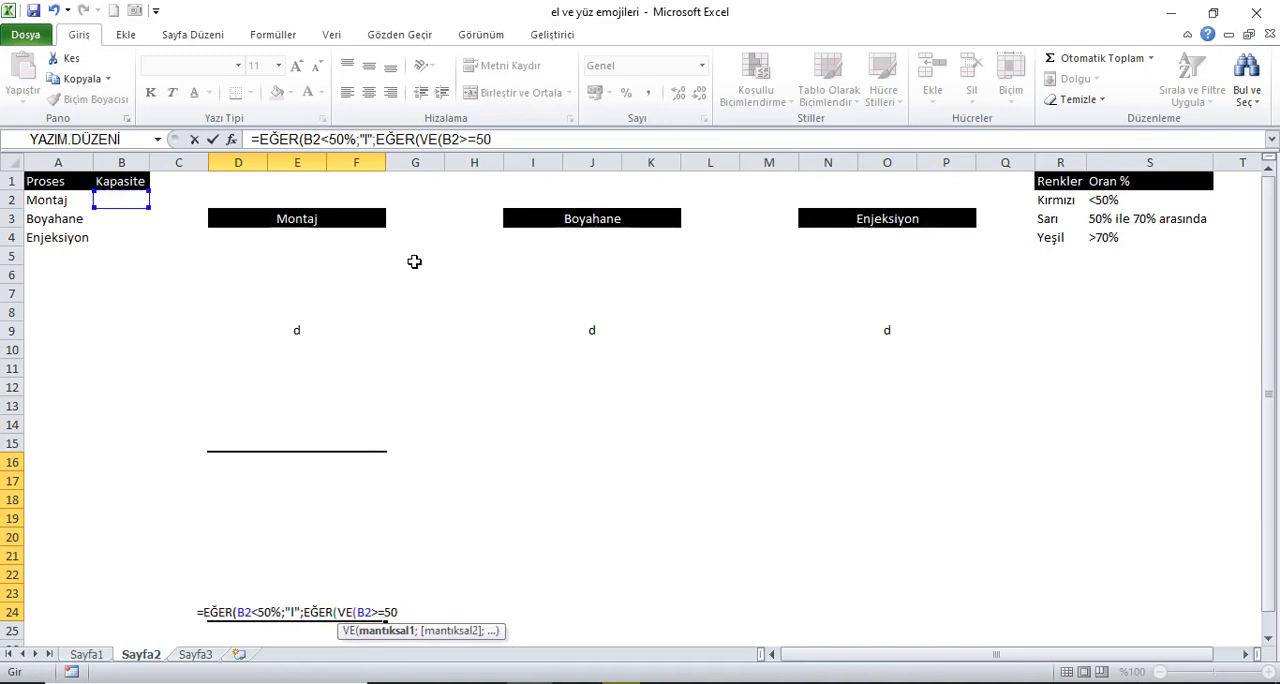
type("%")
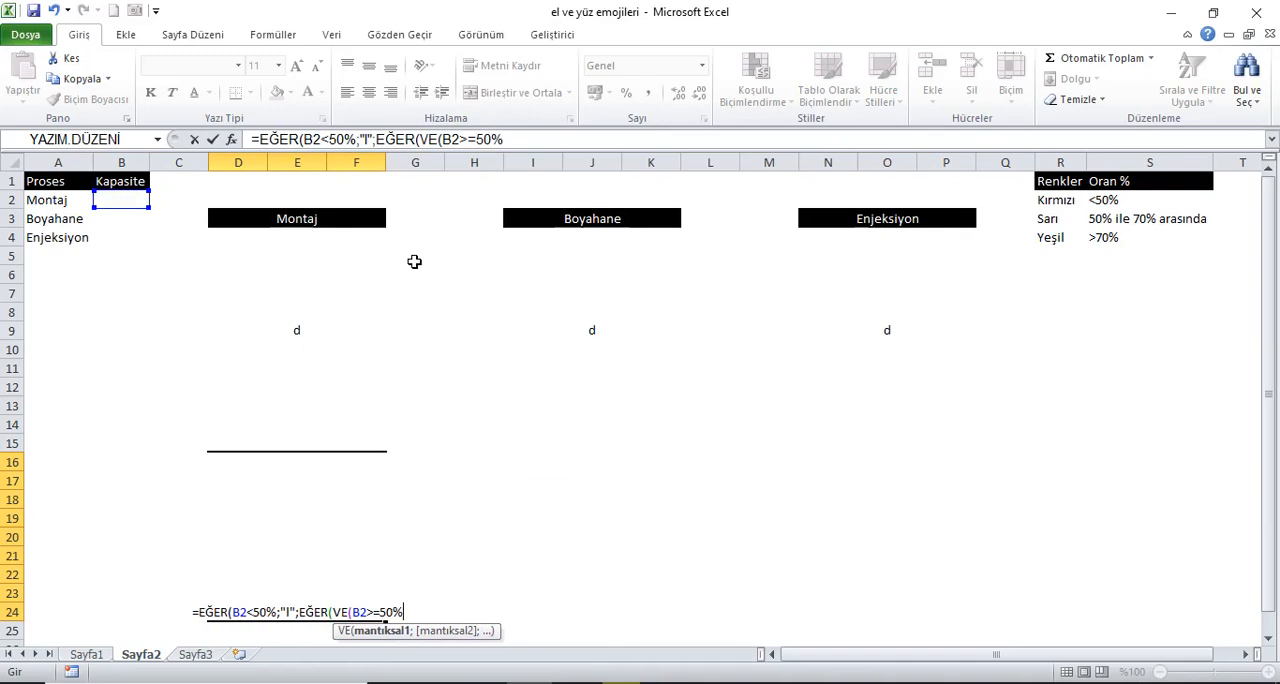
type(";")
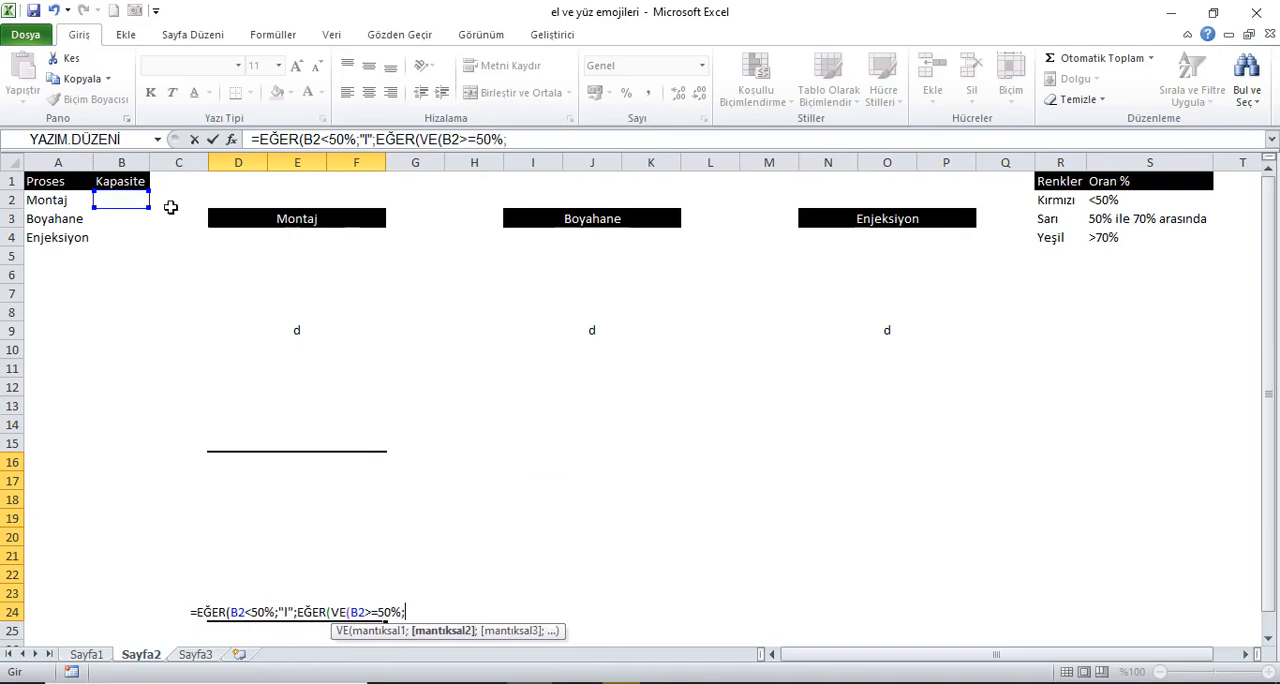
Step: Add B2<70% as the second condition and close the VE function
left_click(139, 205)
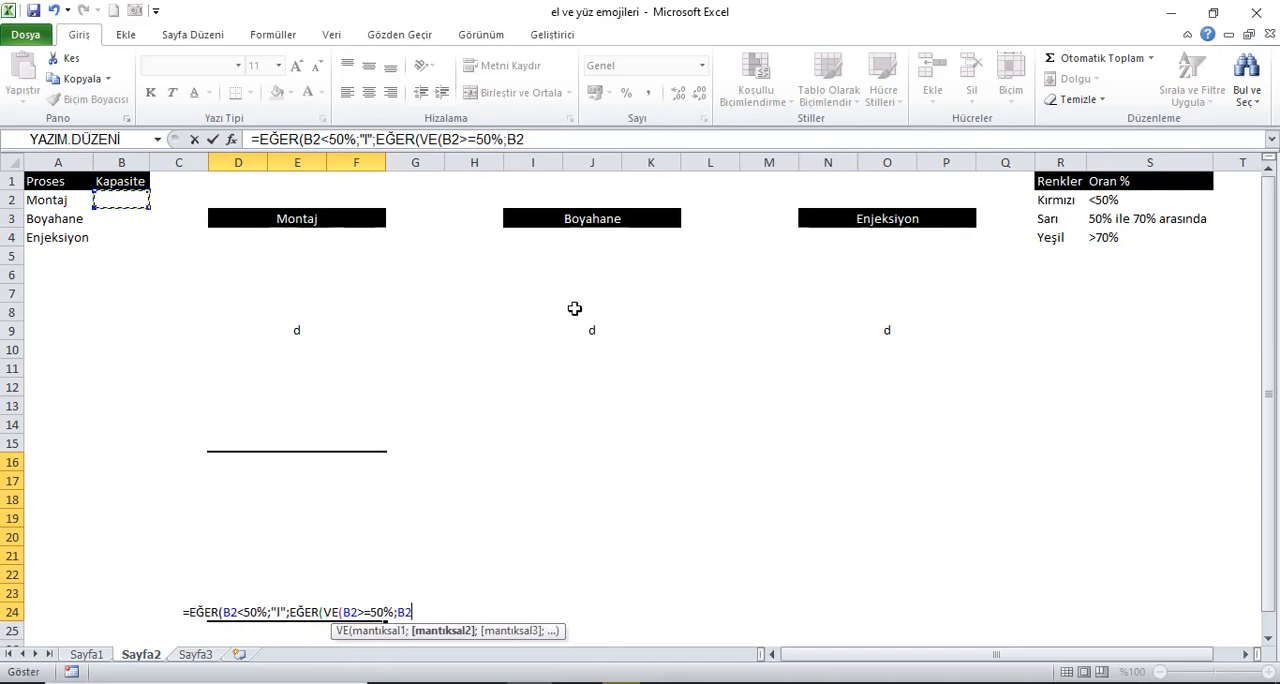
type("<")
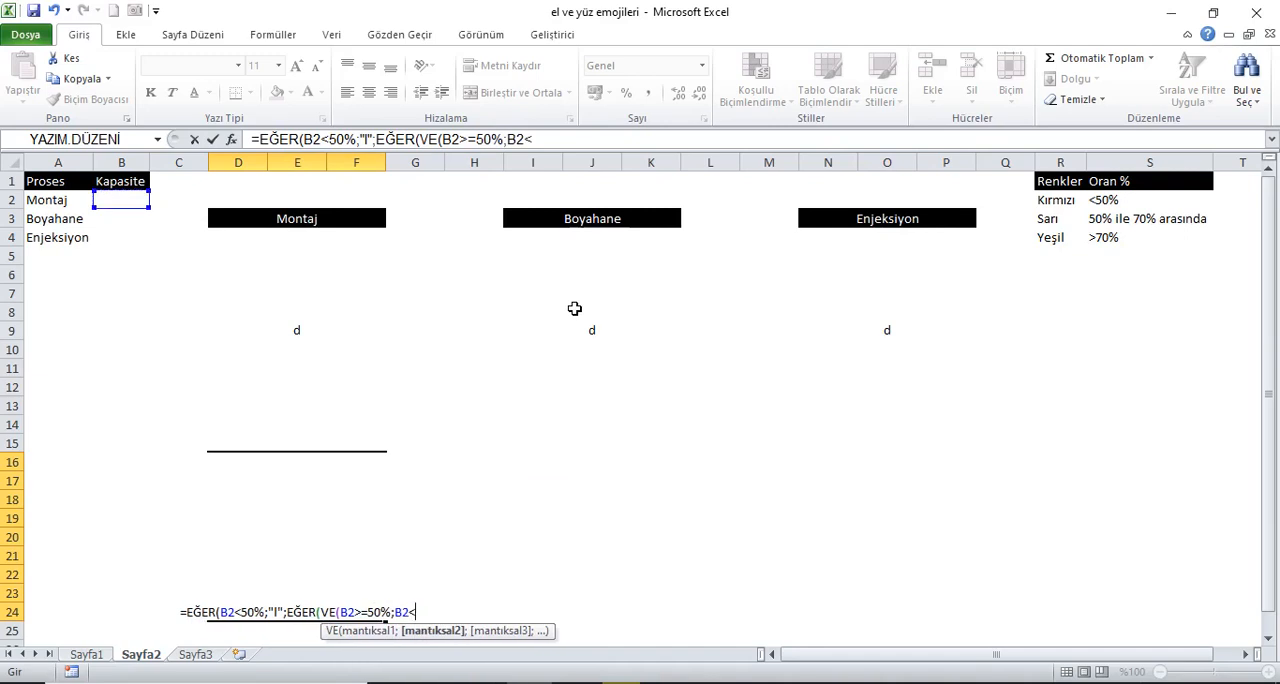
type("70")
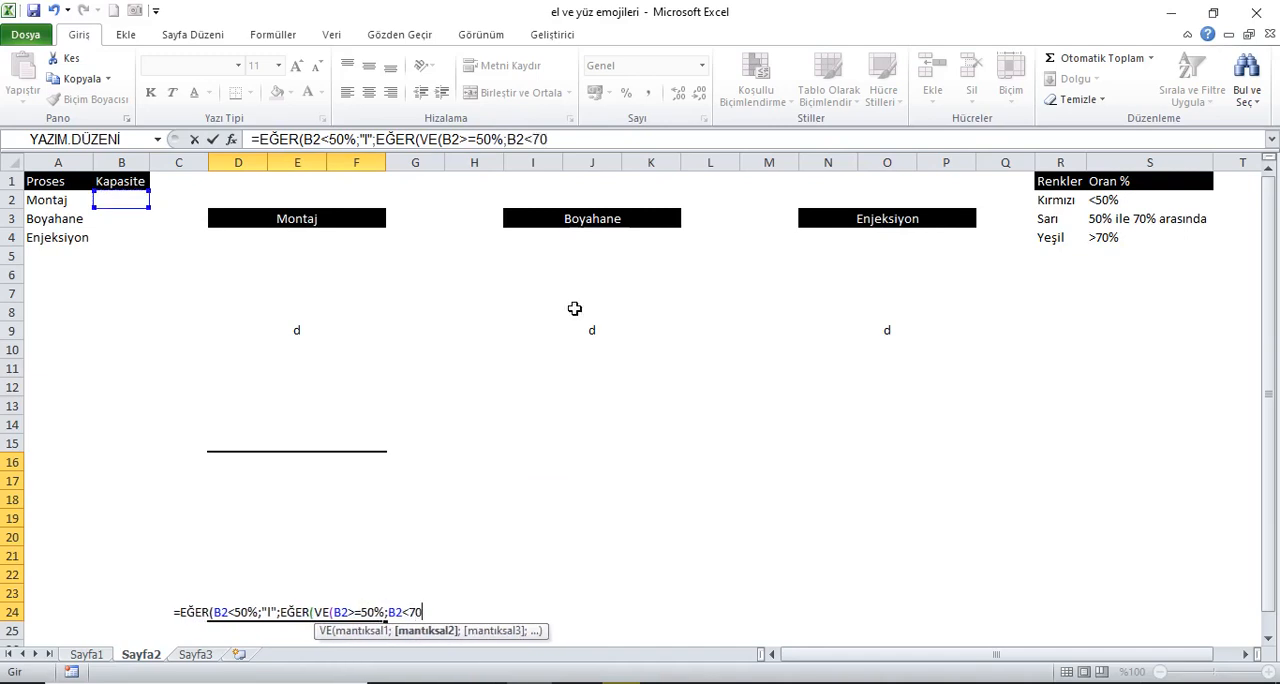
type("%);")
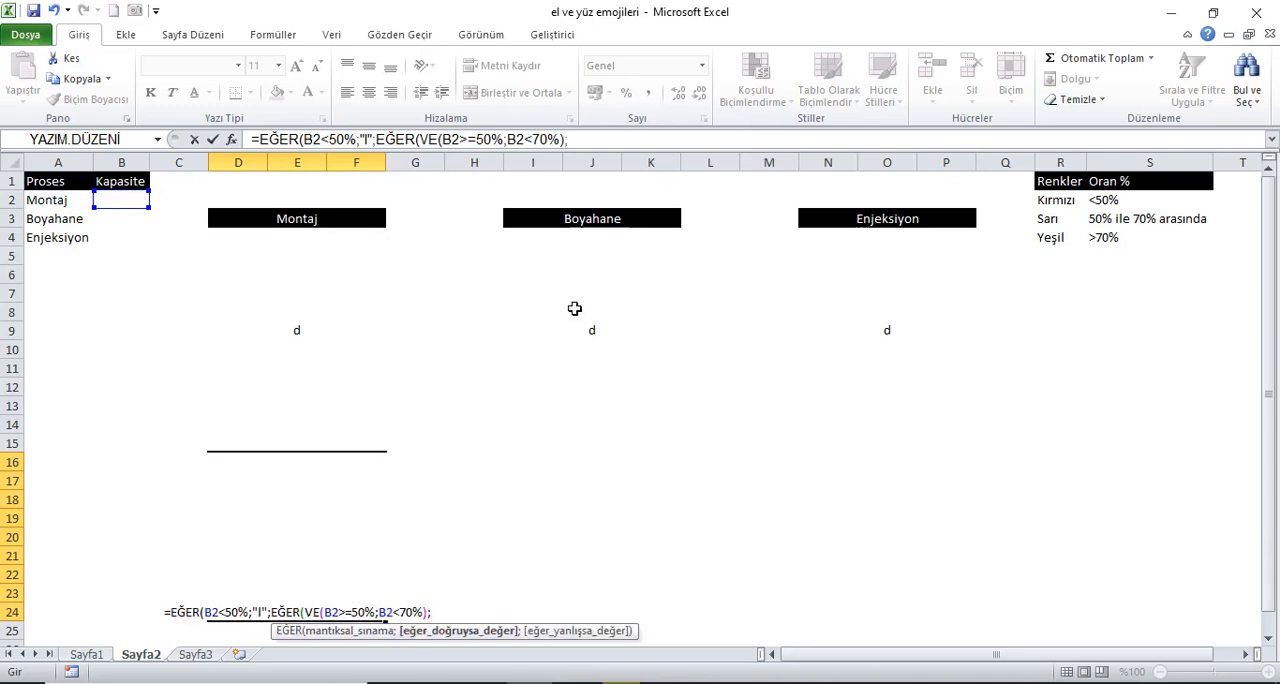
type("\"k\";")
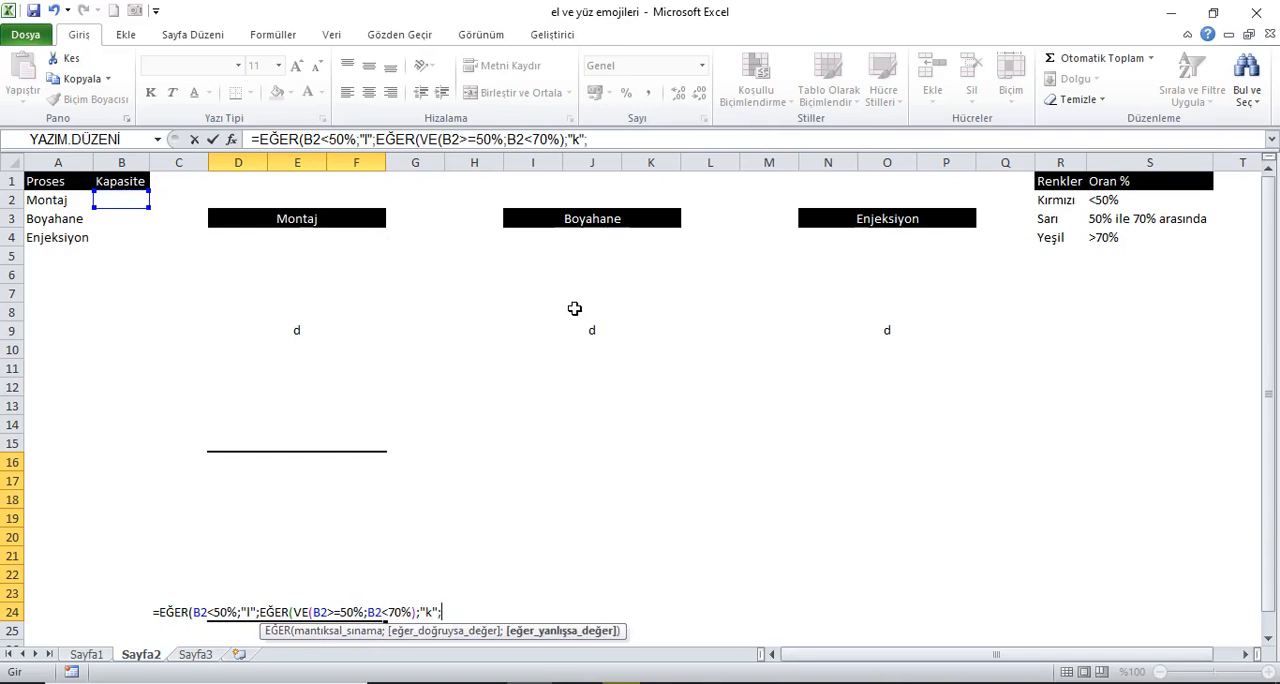
Step: Complete the nested EĞER in D16 with "k" as its true value and "j" as its false value
type("\"j\")")
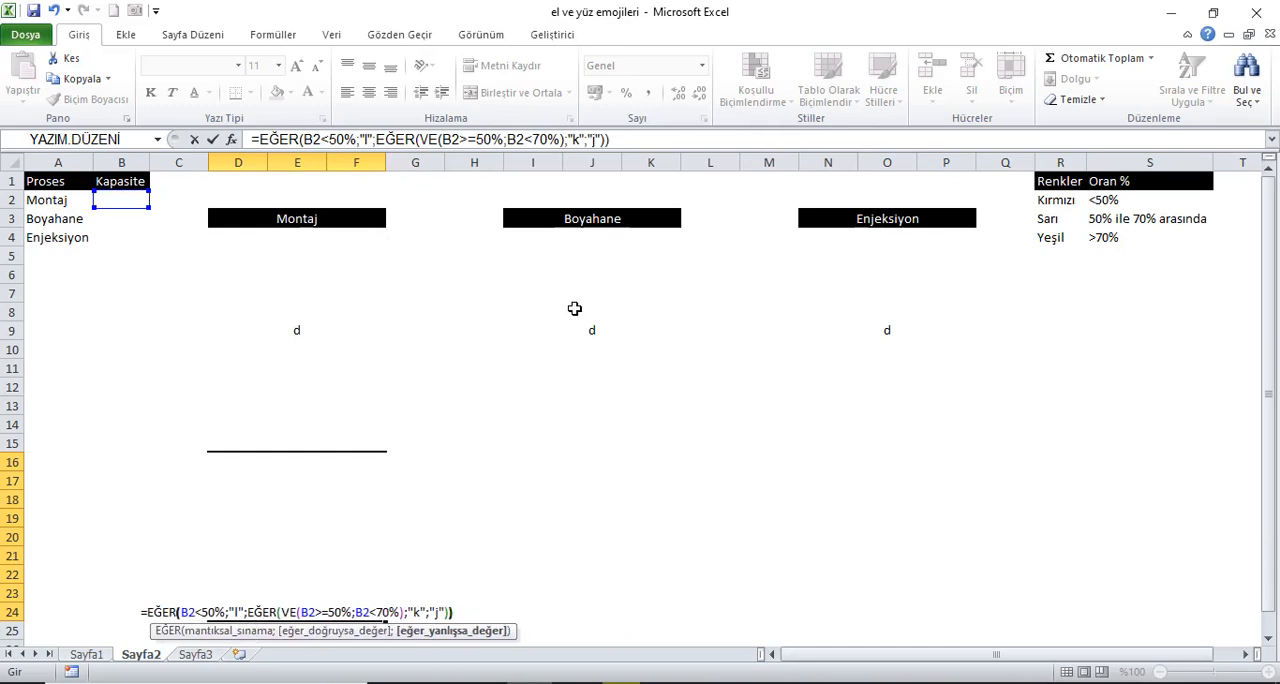
key("Return")
Step: Align the D16 block's content to the vertical middle and copy the block to I16 below Boyahane
left_click(317, 565)
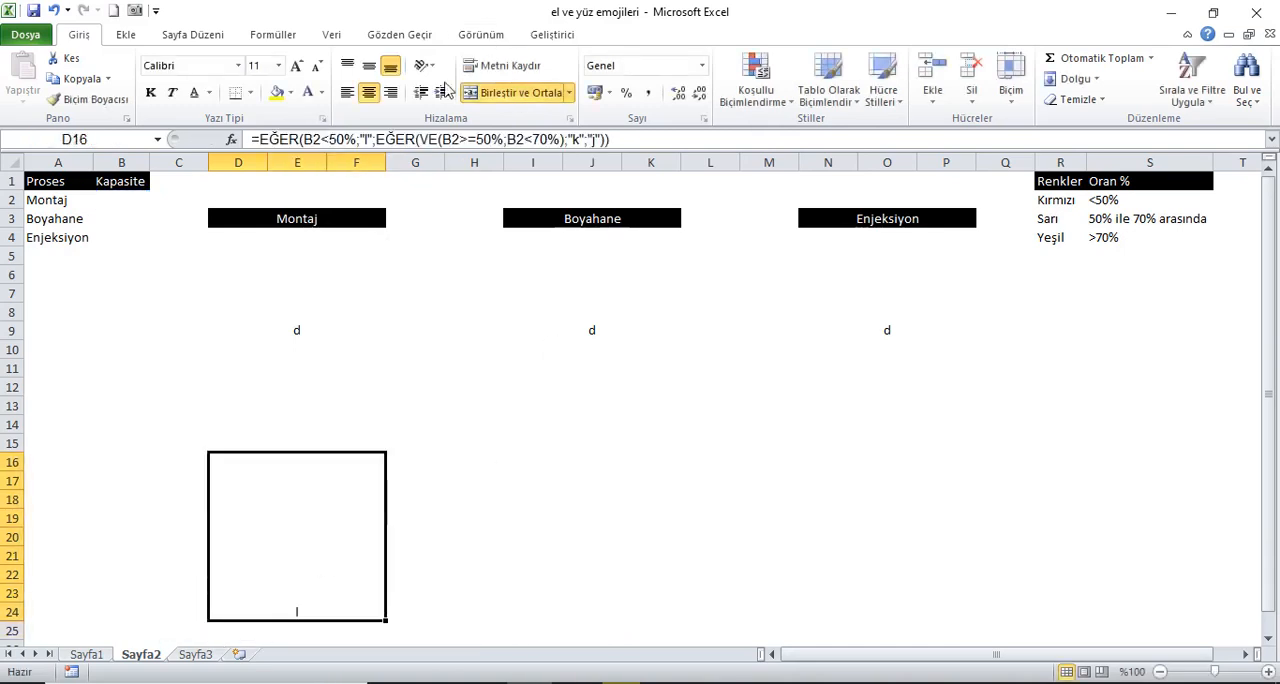
left_click(369, 66)
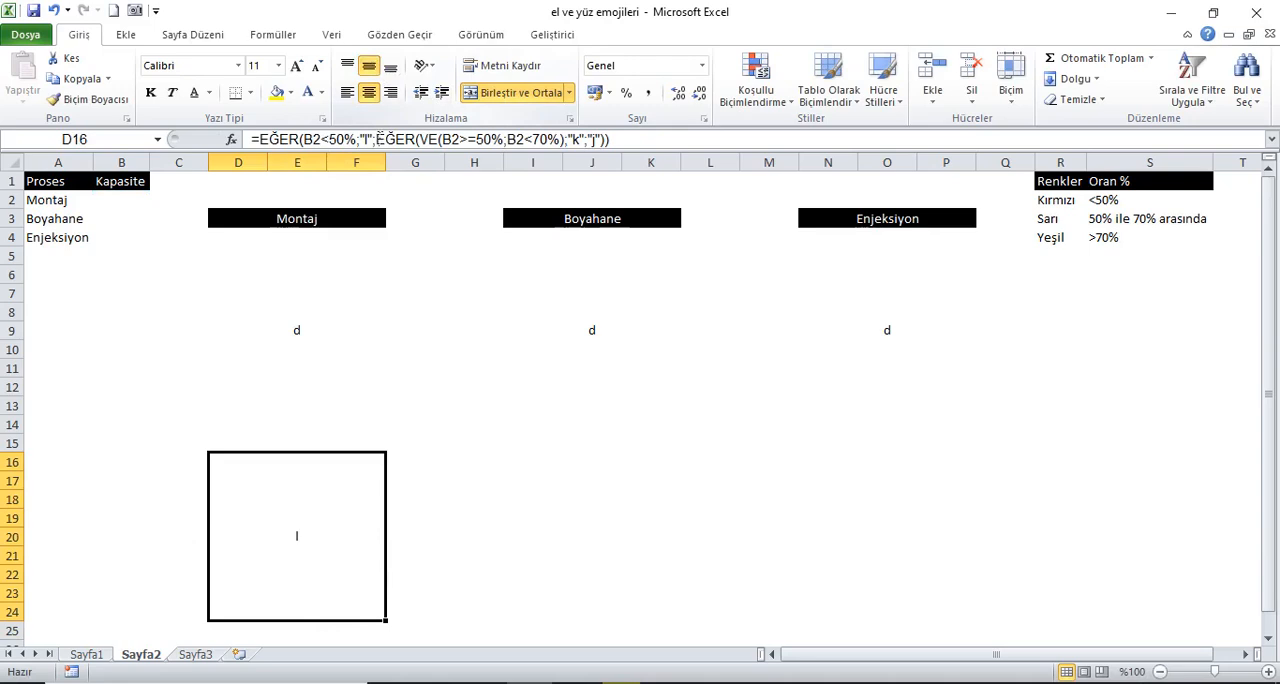
key("ctrl+c")
left_click(541, 447)
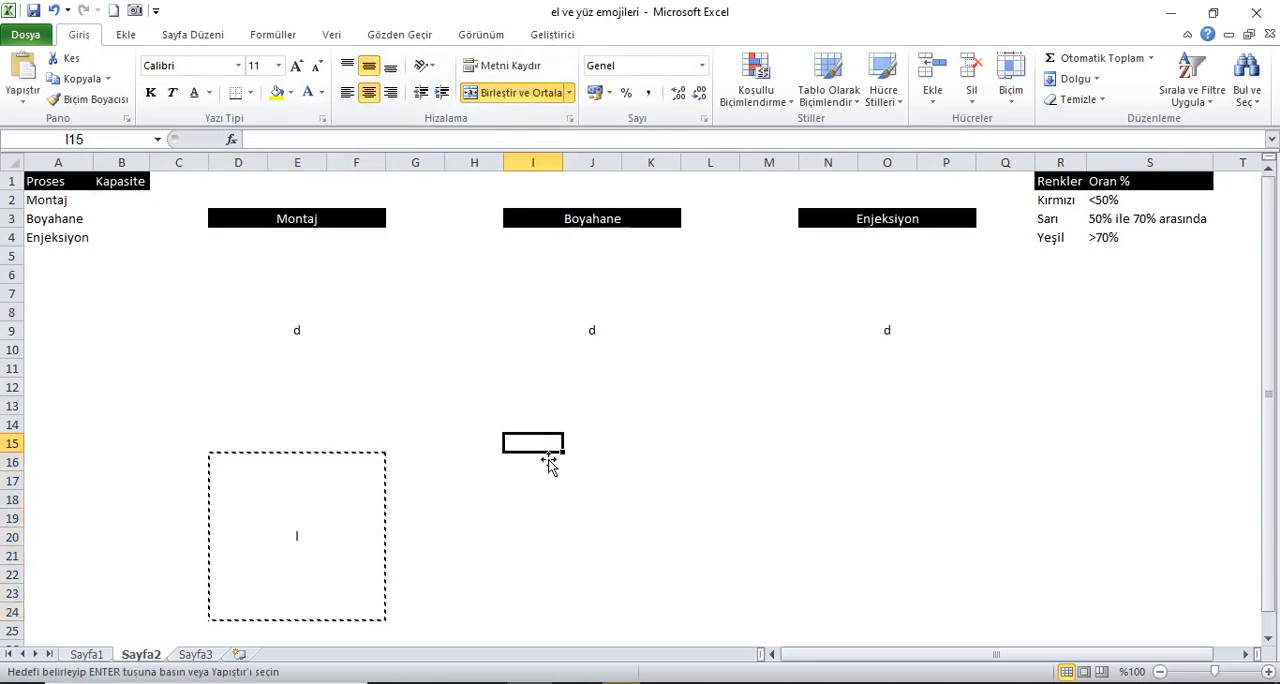
left_click(529, 470)
key("ctrl+v")
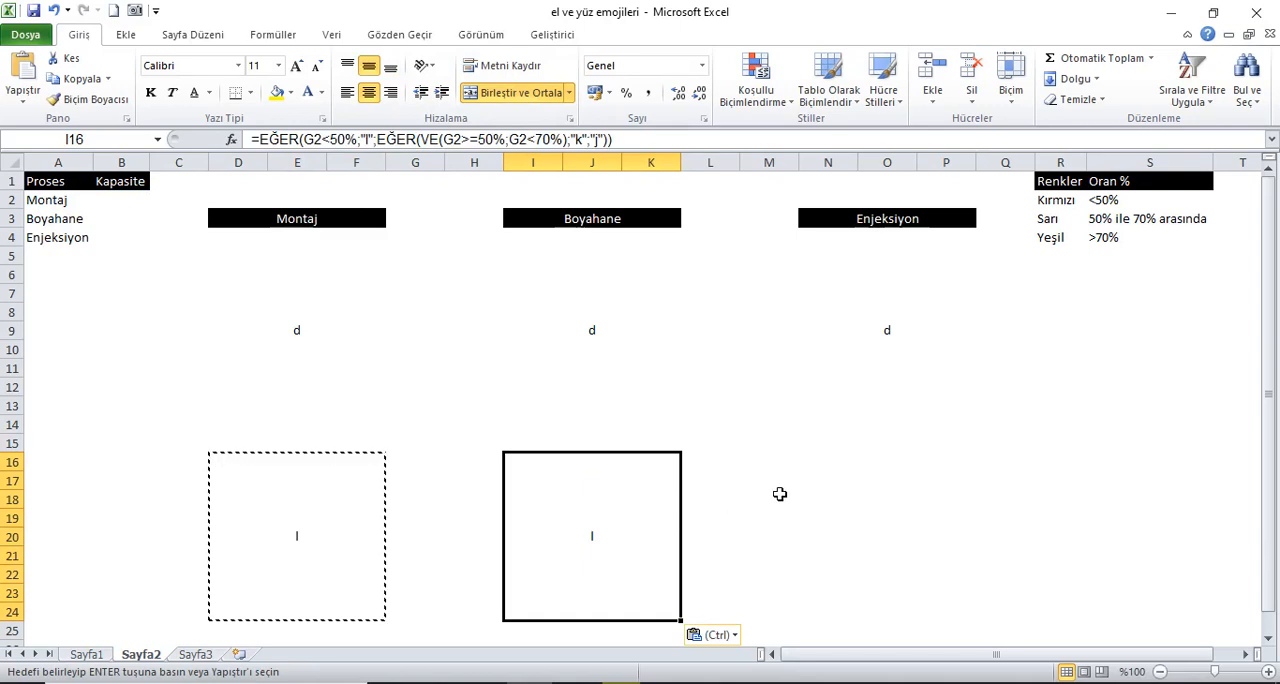
Step: Point all three capacity references in the I16 formula to B3, the Boyahane capacity cell
left_click(660, 142)
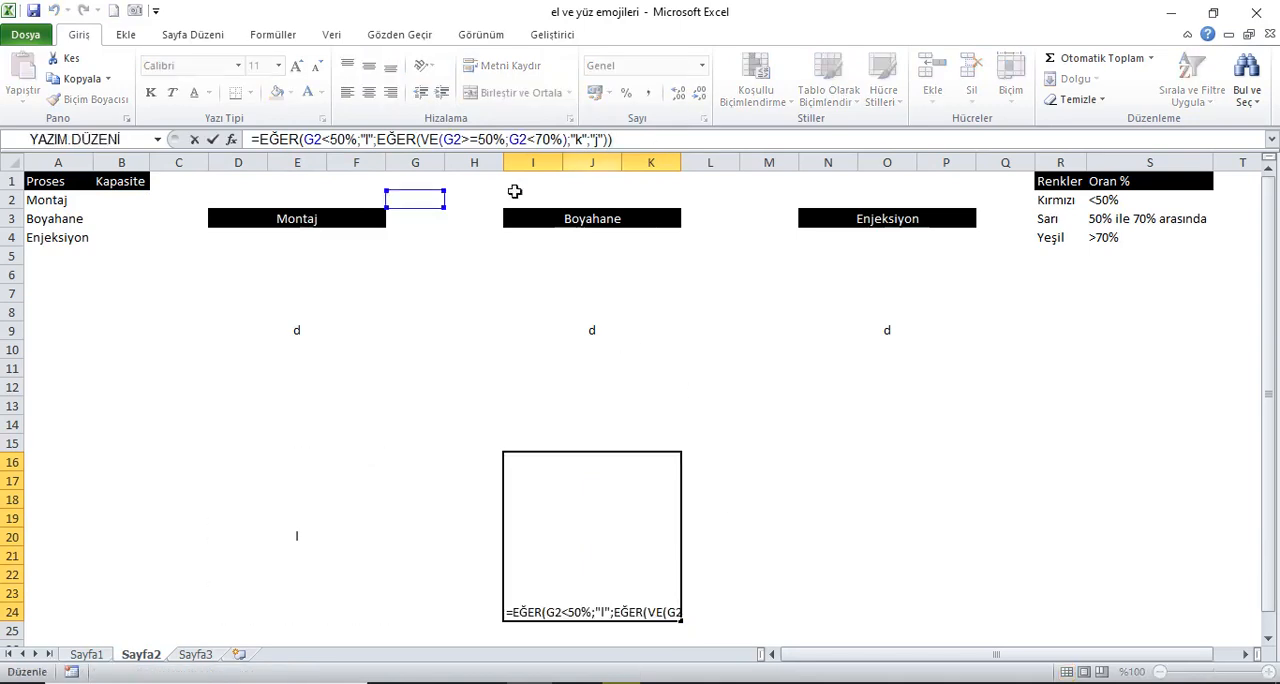
left_click_drag(426, 209, 130, 218)
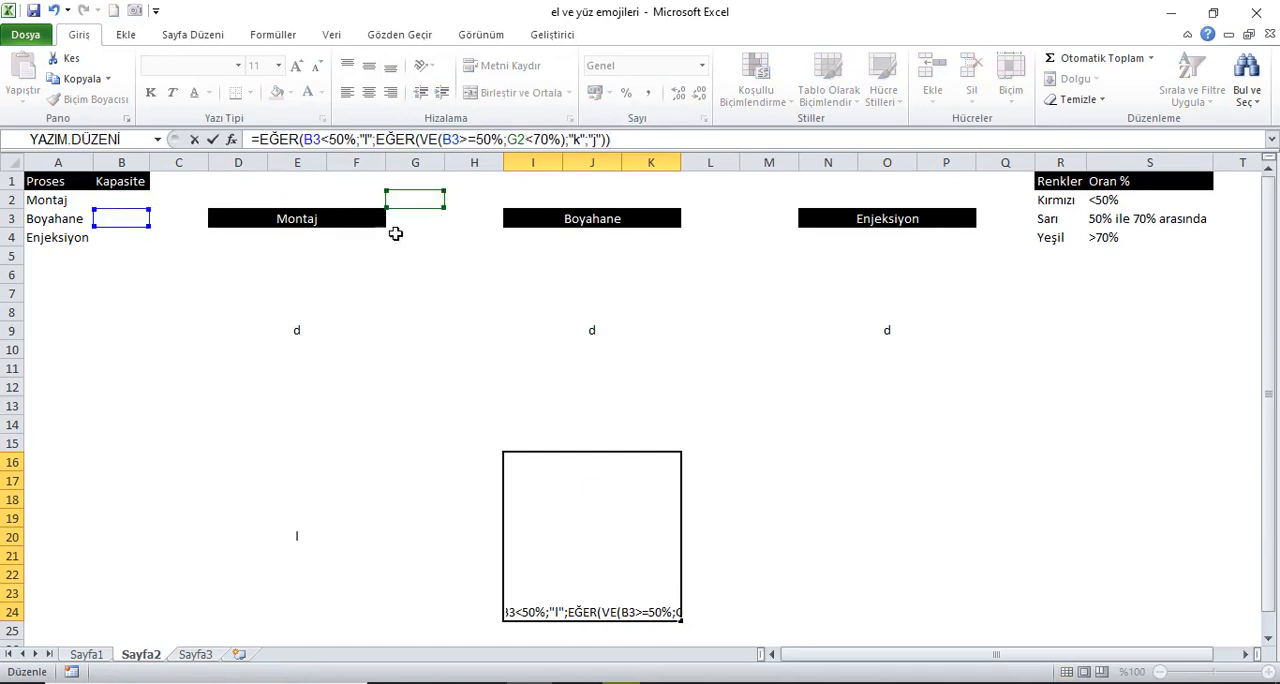
left_click_drag(424, 220, 146, 218)
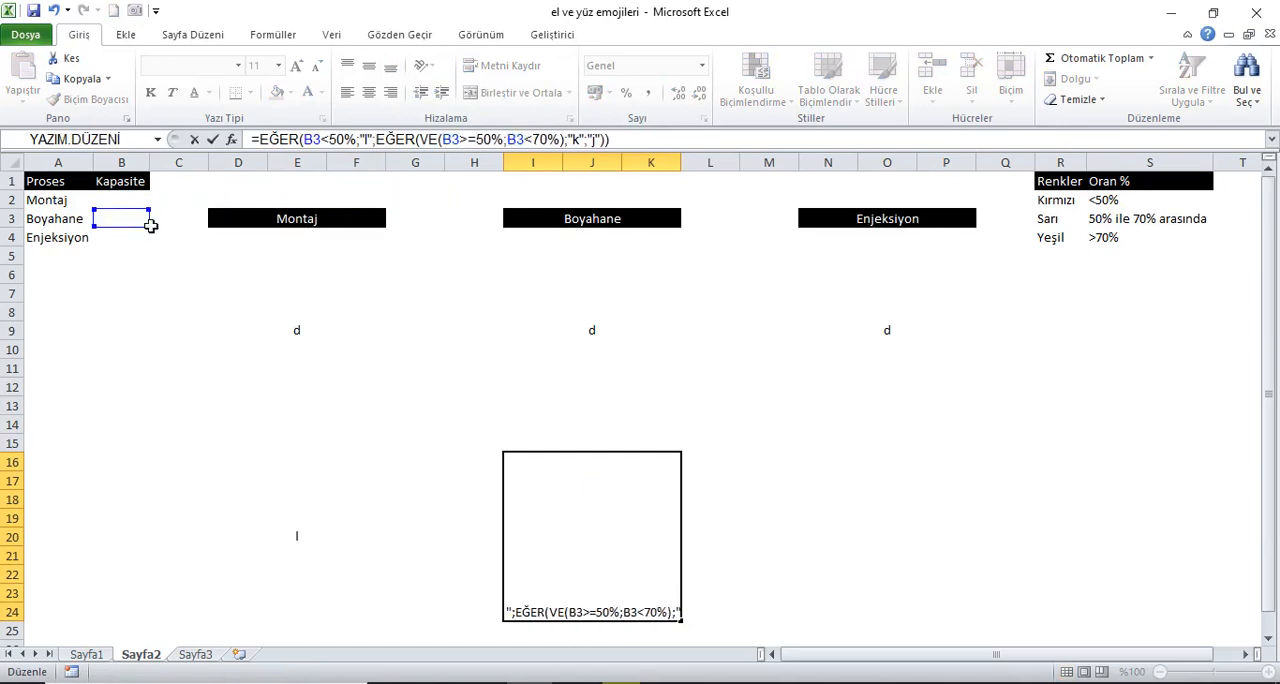
key("Return")
Step: Copy the Boyahane block at I16 to N16 below Enjeksiyon
left_click(614, 521)
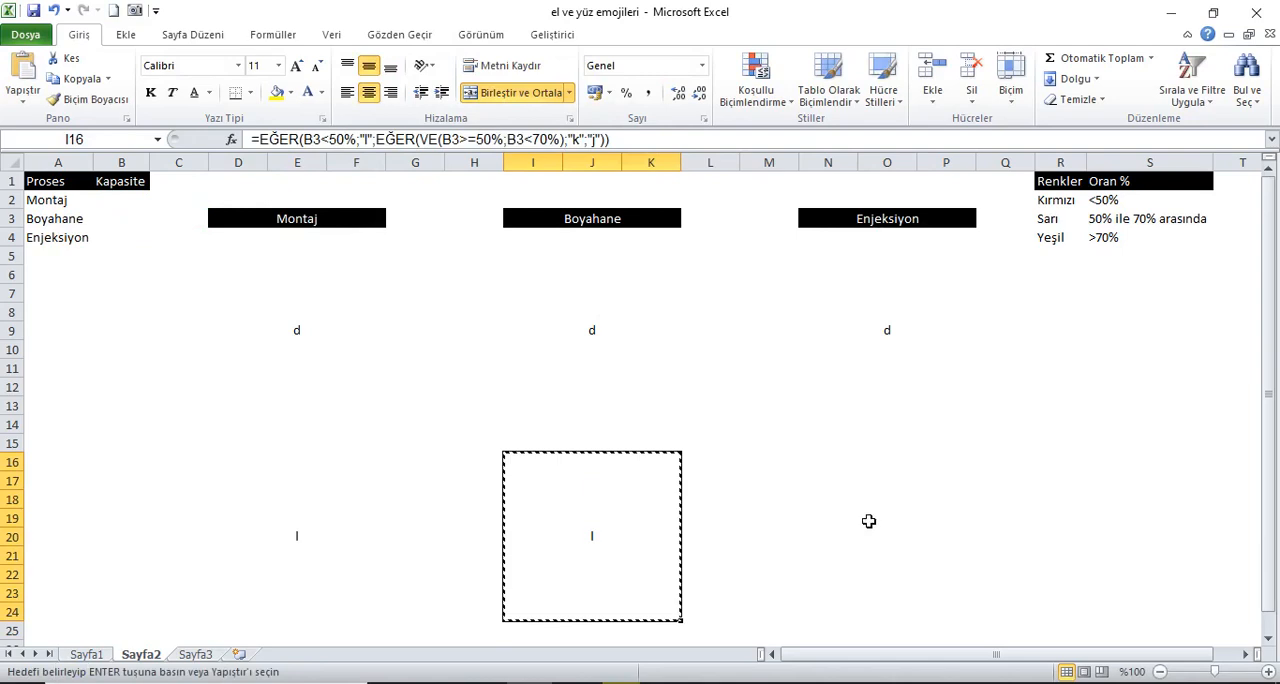
key("ctrl+c")
left_click(897, 503)
key("ctrl+v")
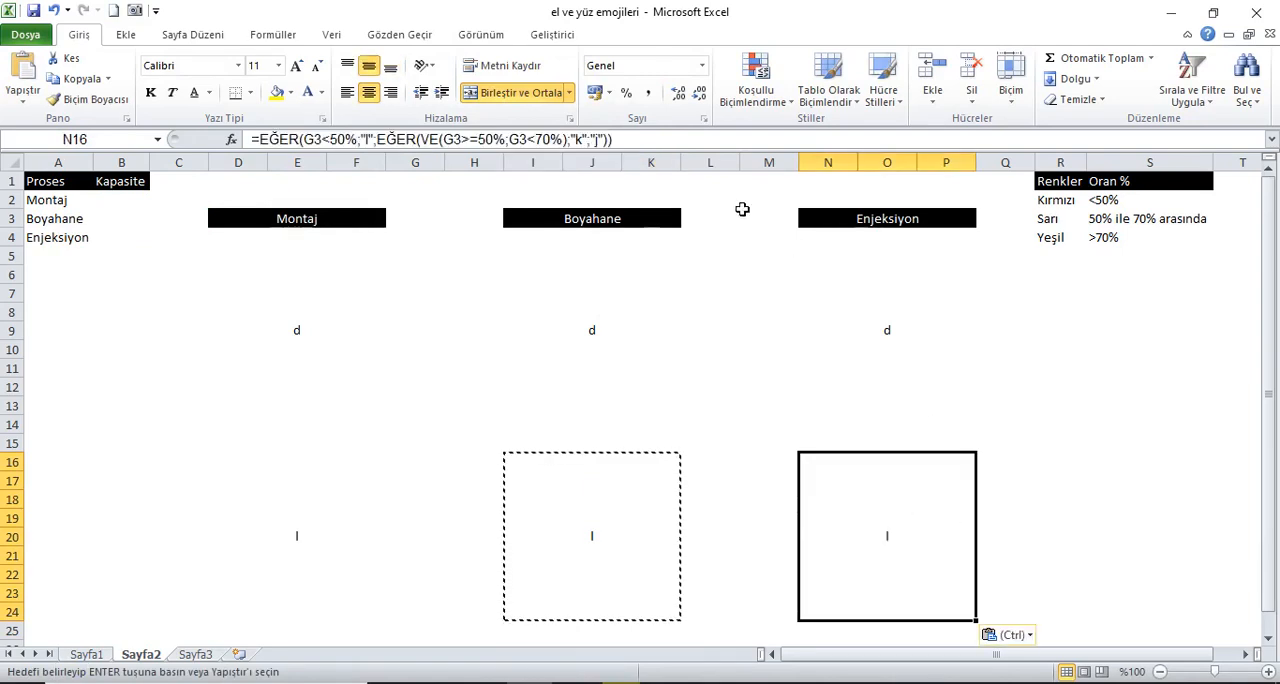
Step: Point all three capacity references in the N16 formula to B4, the Enjeksiyon capacity cell
left_click(651, 141)
left_click_drag(417, 230, 117, 243)
left_click_drag(409, 229, 132, 247)
left_click_drag(408, 229, 175, 233)
key("Return")
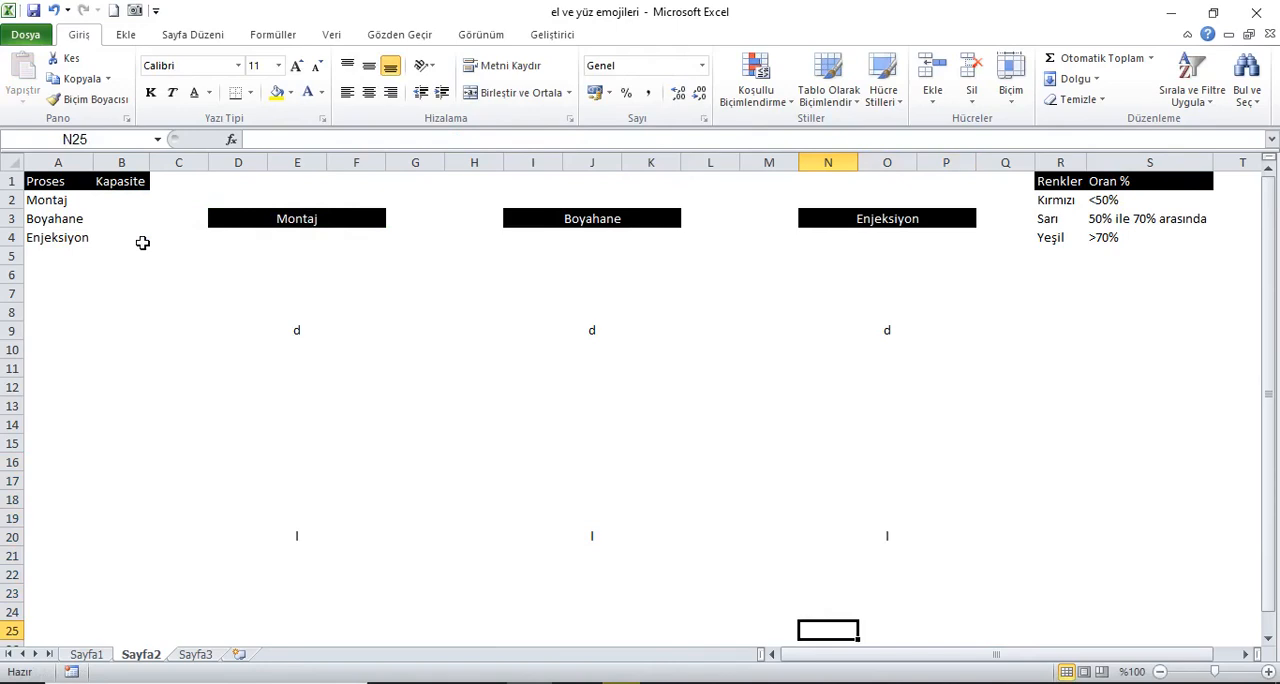
Step: Enter =RASTGELEARADA(1;100)/100 in B2 as the random Montaj capacity
left_click(131, 209)
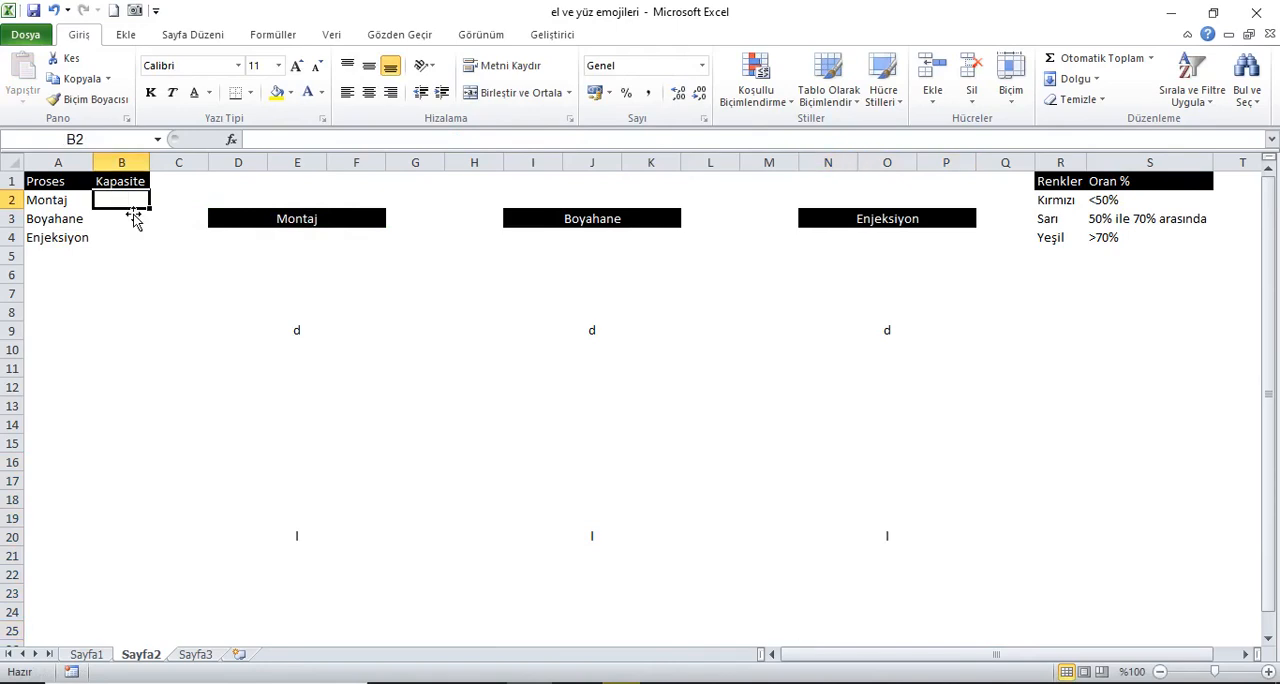
type("=")
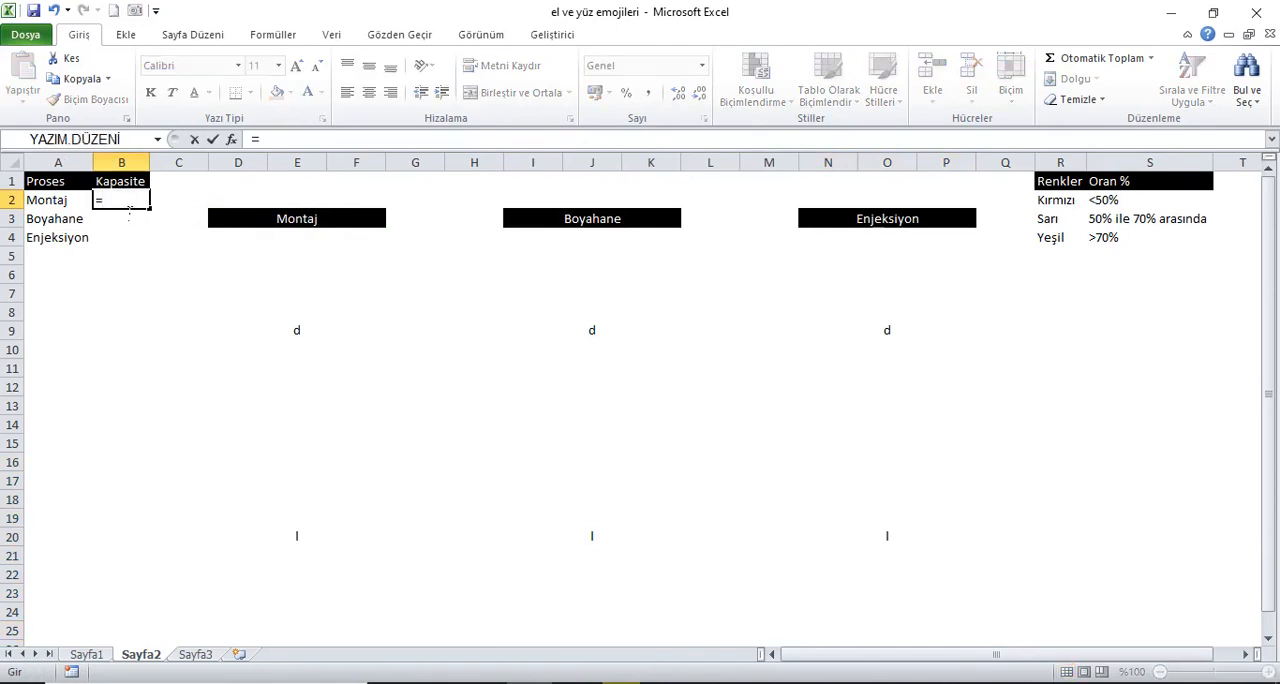
type("ras")
key("Tab")
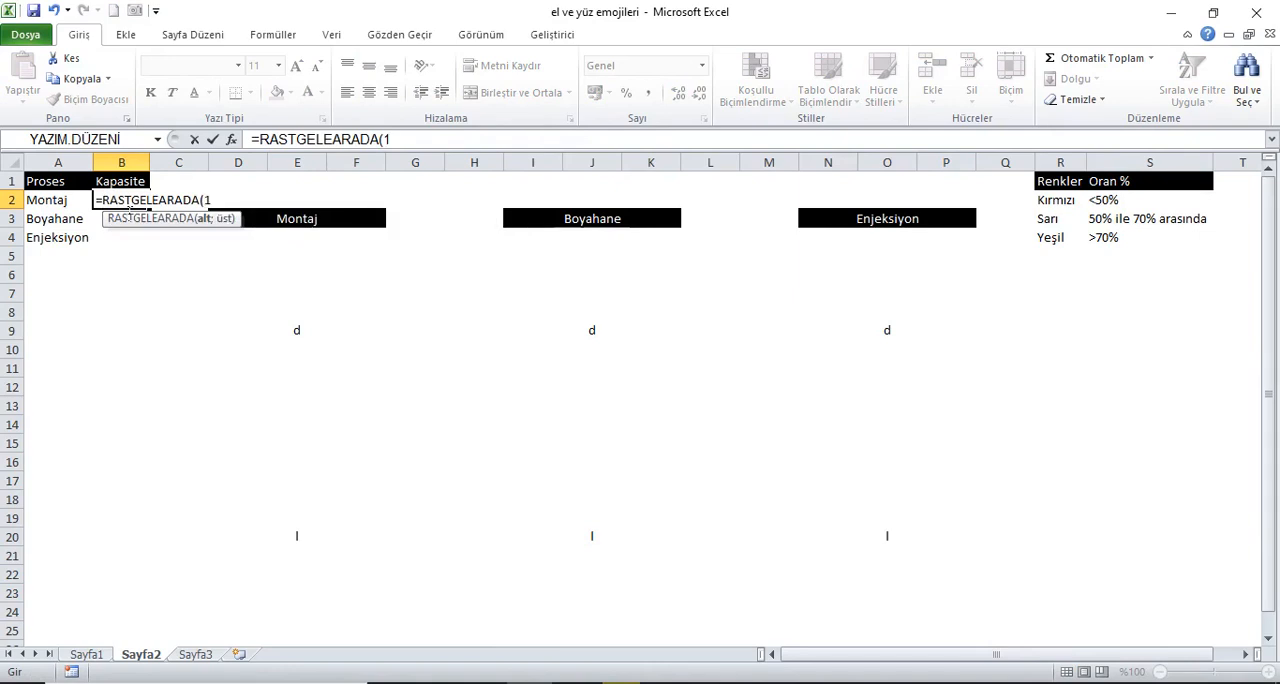
type("1;100)/1")
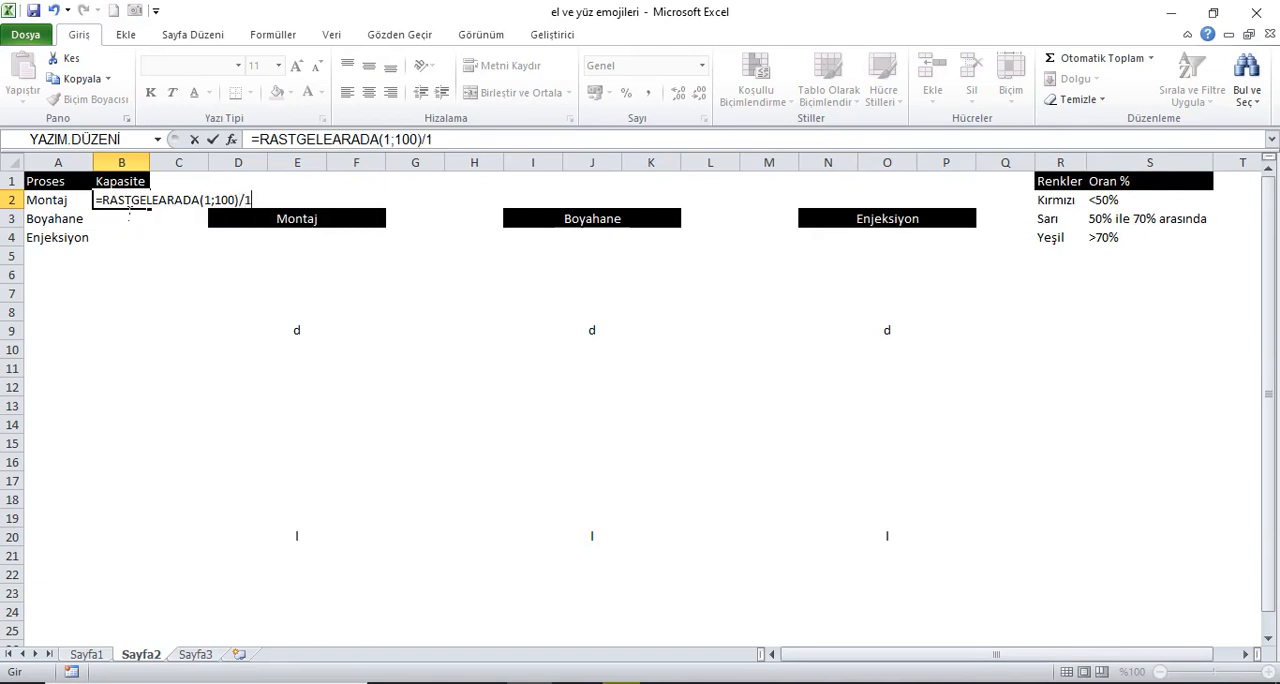
type("00")
key("Return")
Step: Format B2 as a percentage and fill its formula down to B4
left_click(140, 203)
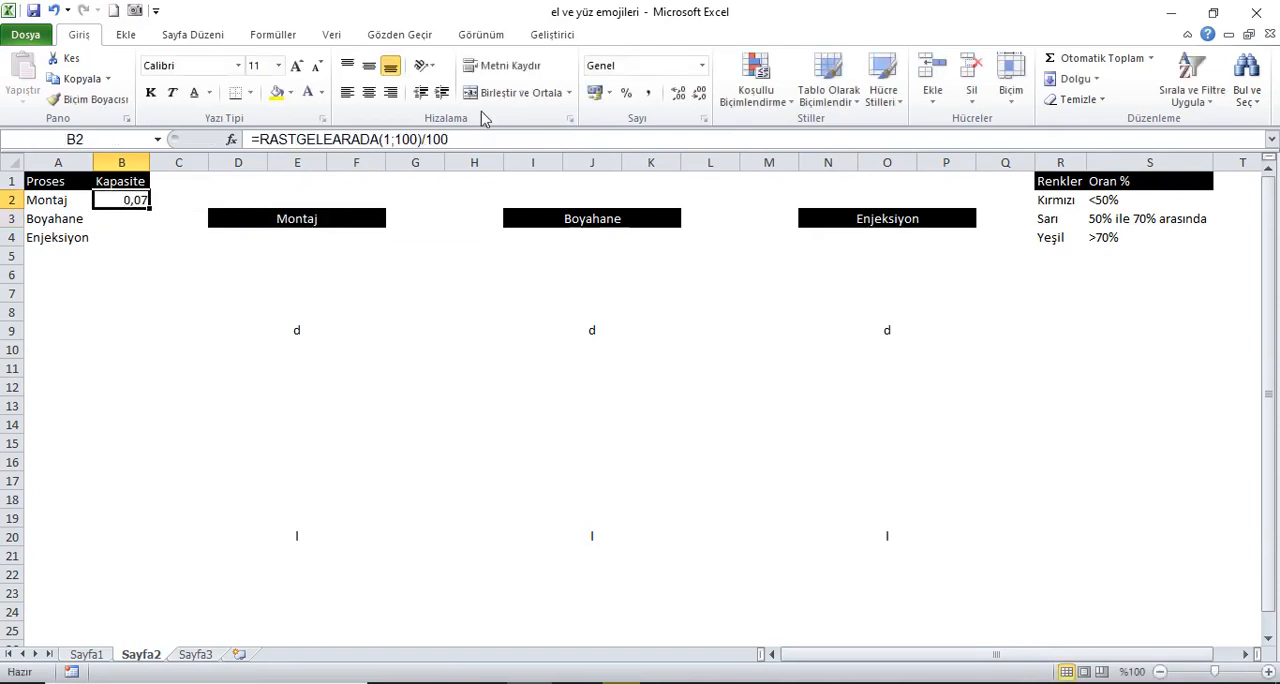
left_click(630, 95)
left_click_drag(134, 202, 136, 246)
key("ctrl+d")
left_click(148, 204)
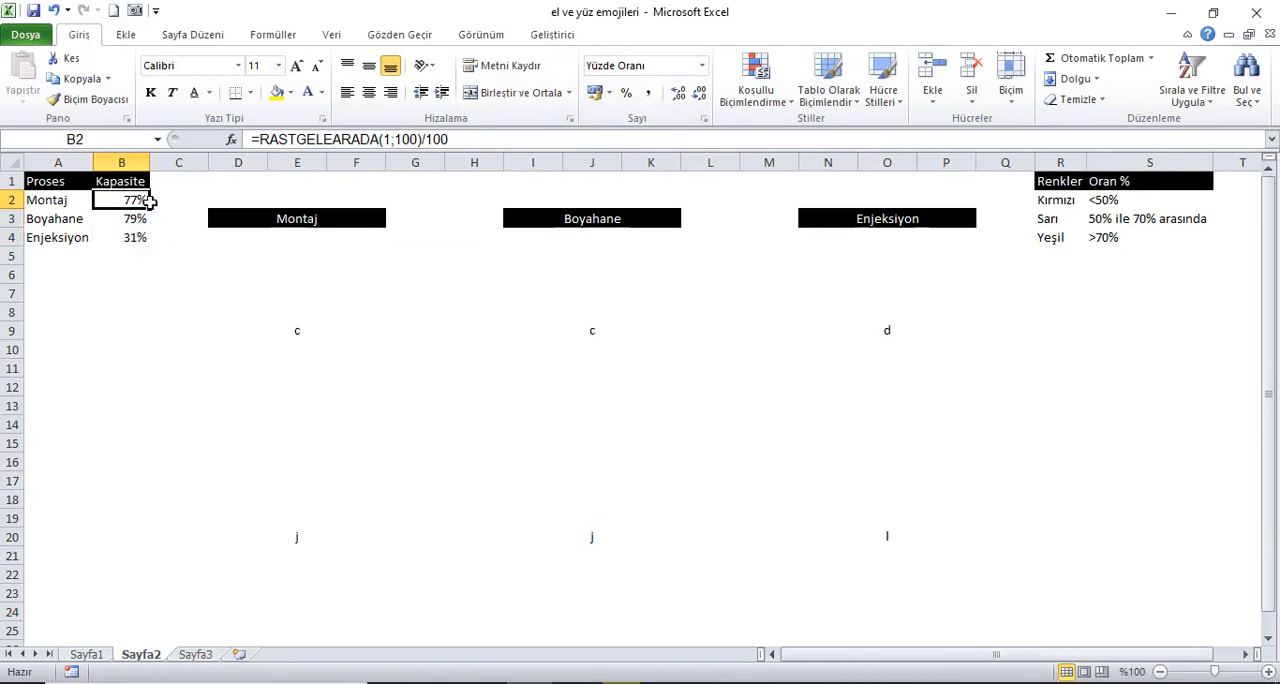
Step: Recalculate the workbook repeatedly to check how the block letters follow the random capacities
left_click(90, 182)
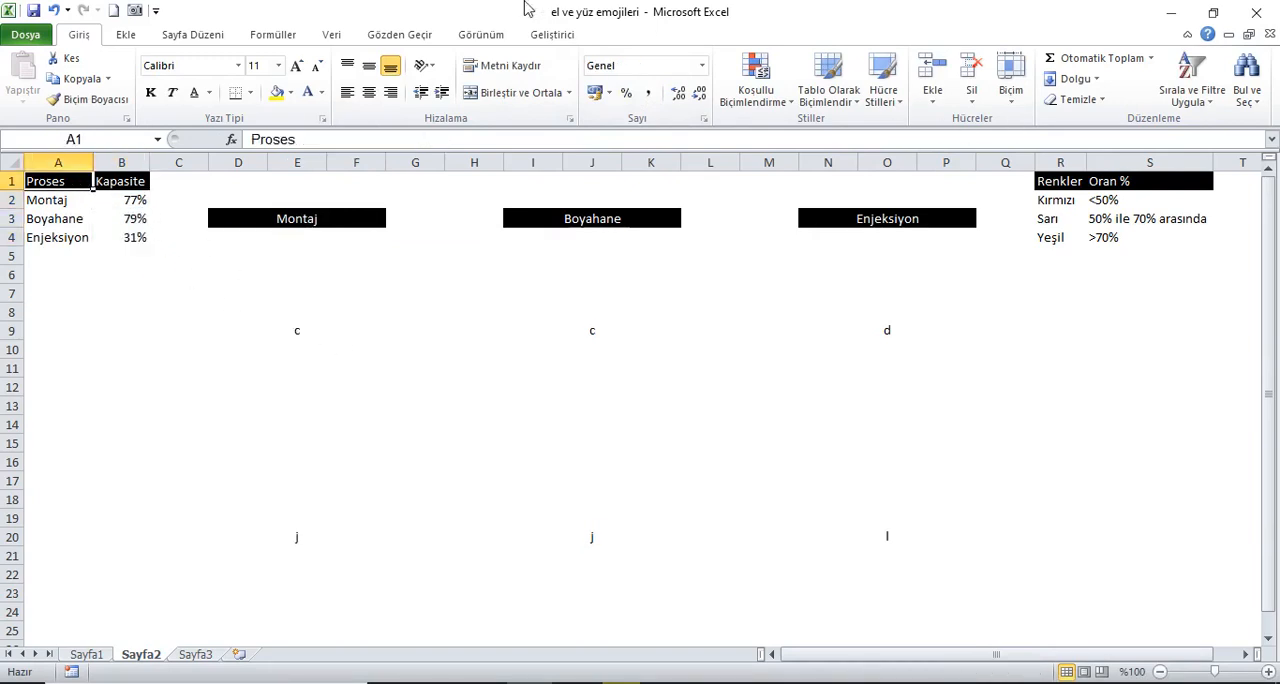
left_click(284, 41)
left_click(1096, 70)
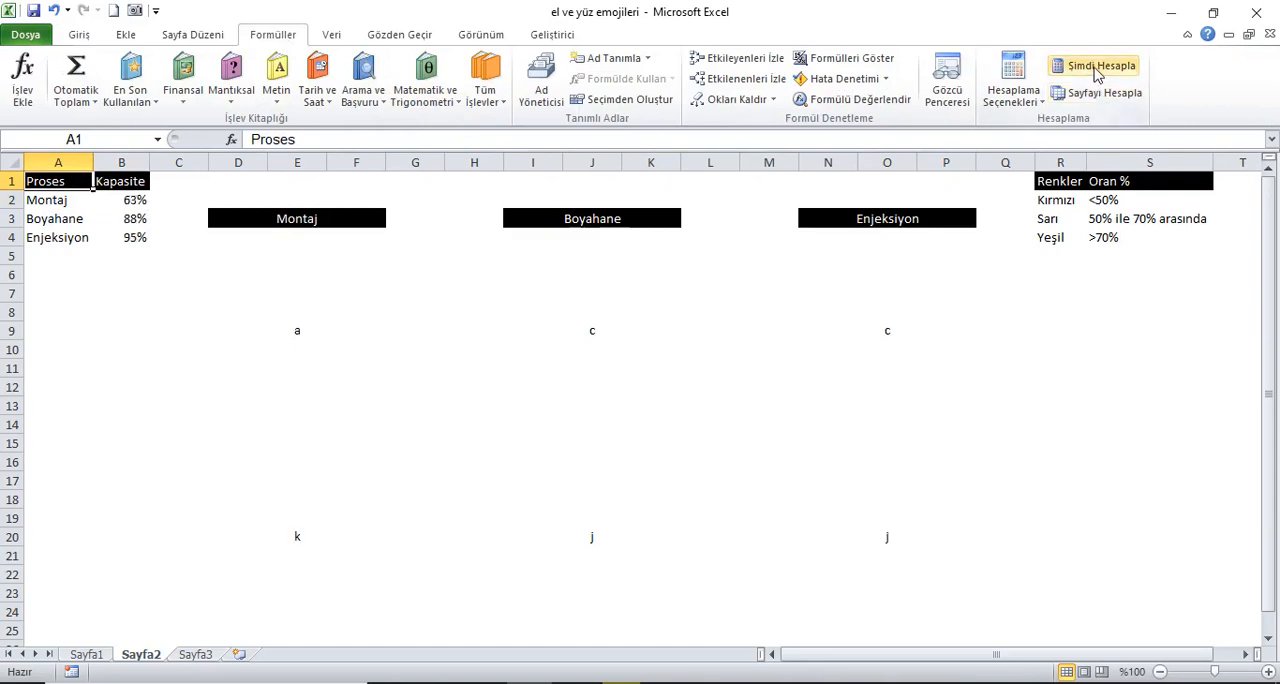
left_click(1096, 72)
left_click(1090, 72)
left_click(1090, 72)
left_click(1090, 72)
left_click(1090, 72)
left_click(1090, 72)
left_click(1090, 72)
left_click(1090, 72)
Step: Examine the finished Montaj hand block in D5 on Sayfa1, then return to Sayfa2
left_click(87, 654)
left_click(330, 363)
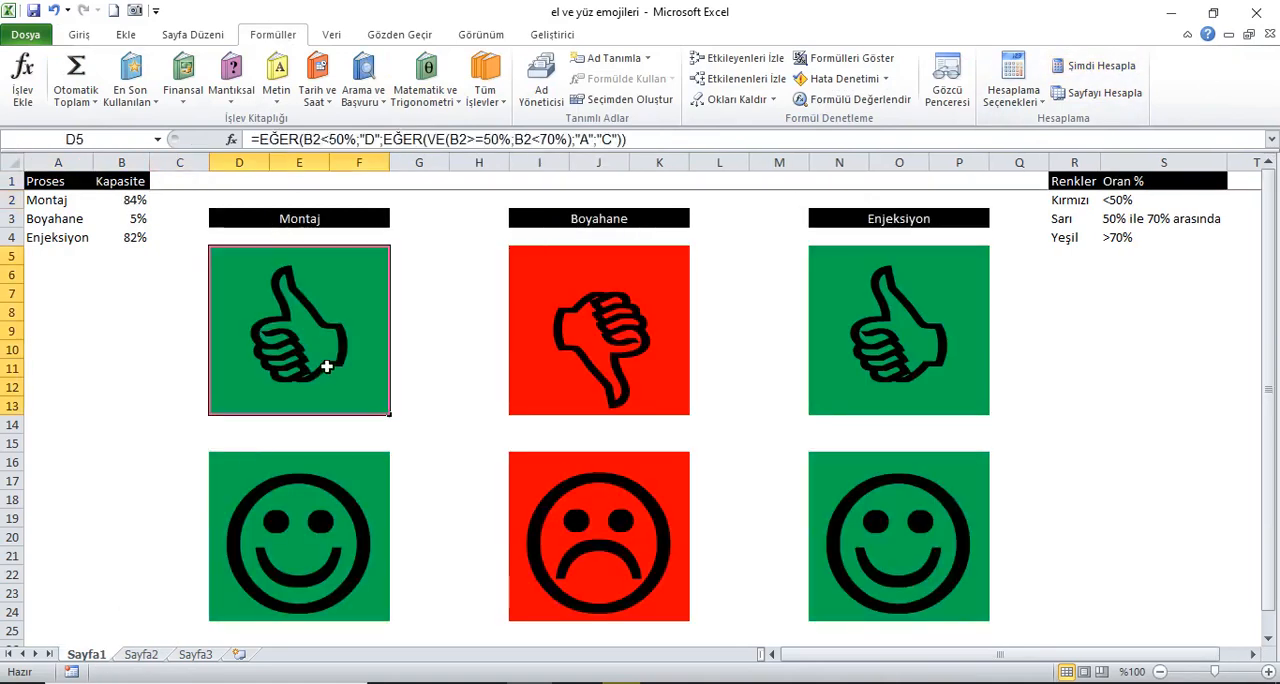
left_click(82, 35)
left_click(141, 654)
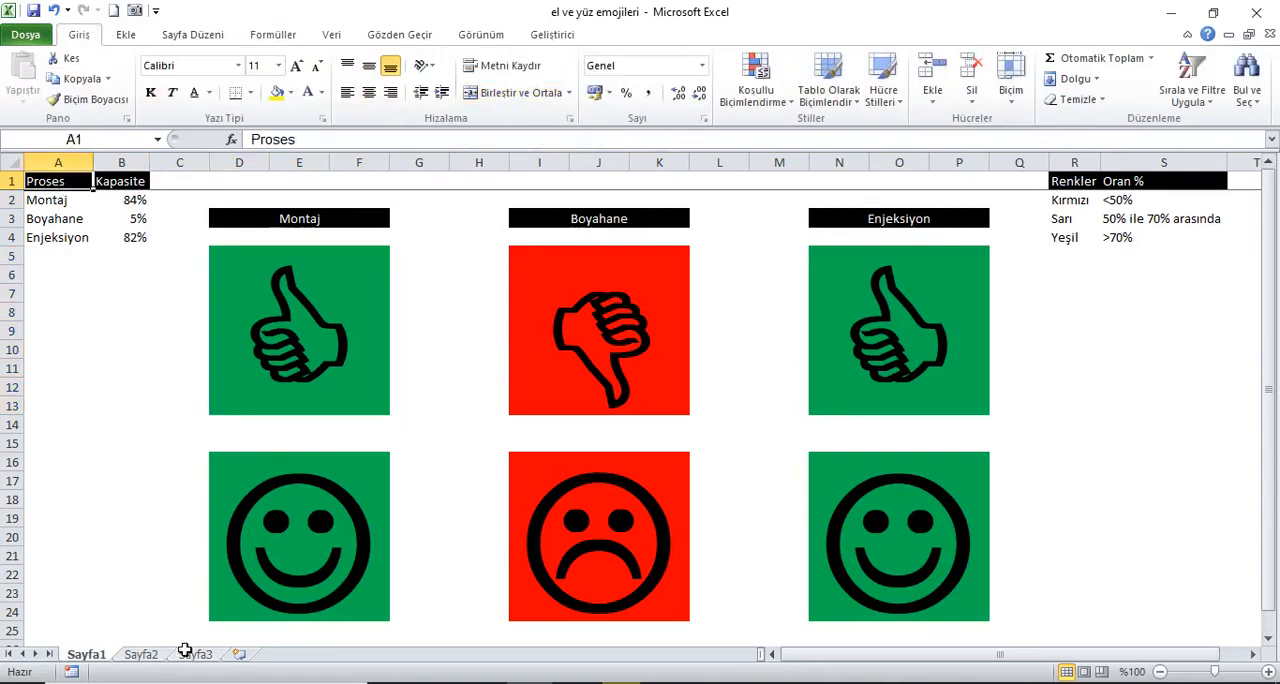
Step: Set the font size of the upper Montaj block at D5 to 150
left_click(278, 334)
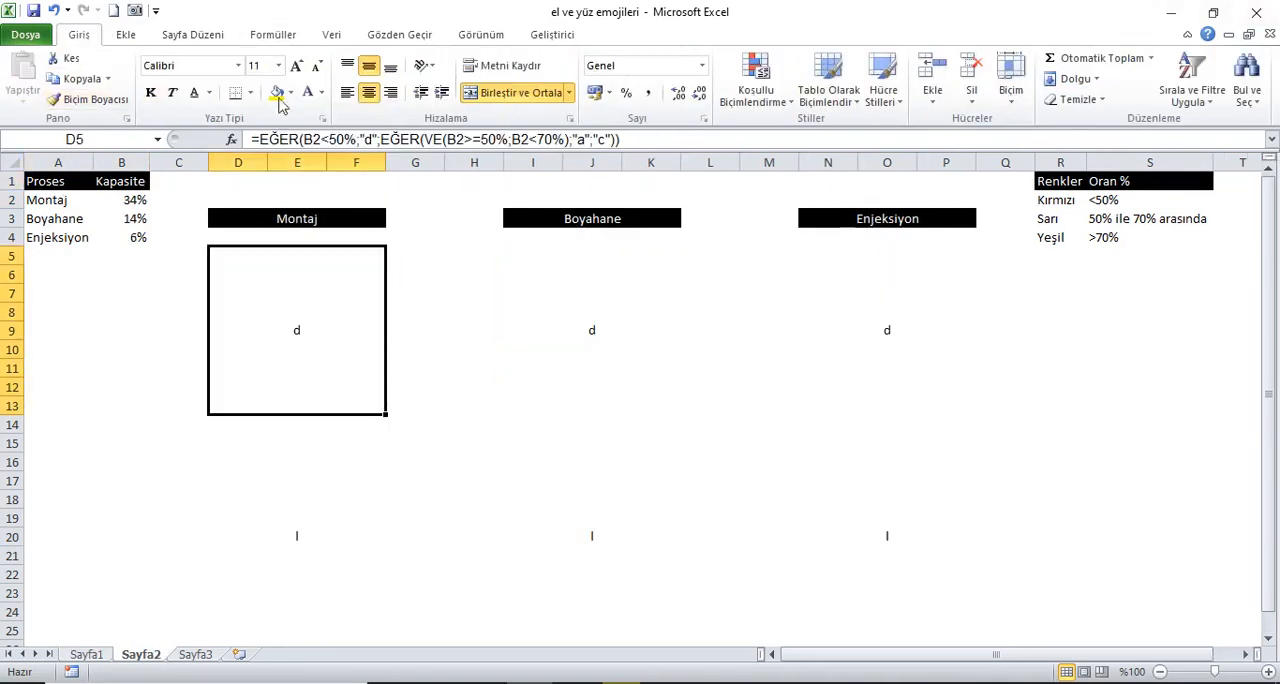
left_click(297, 67)
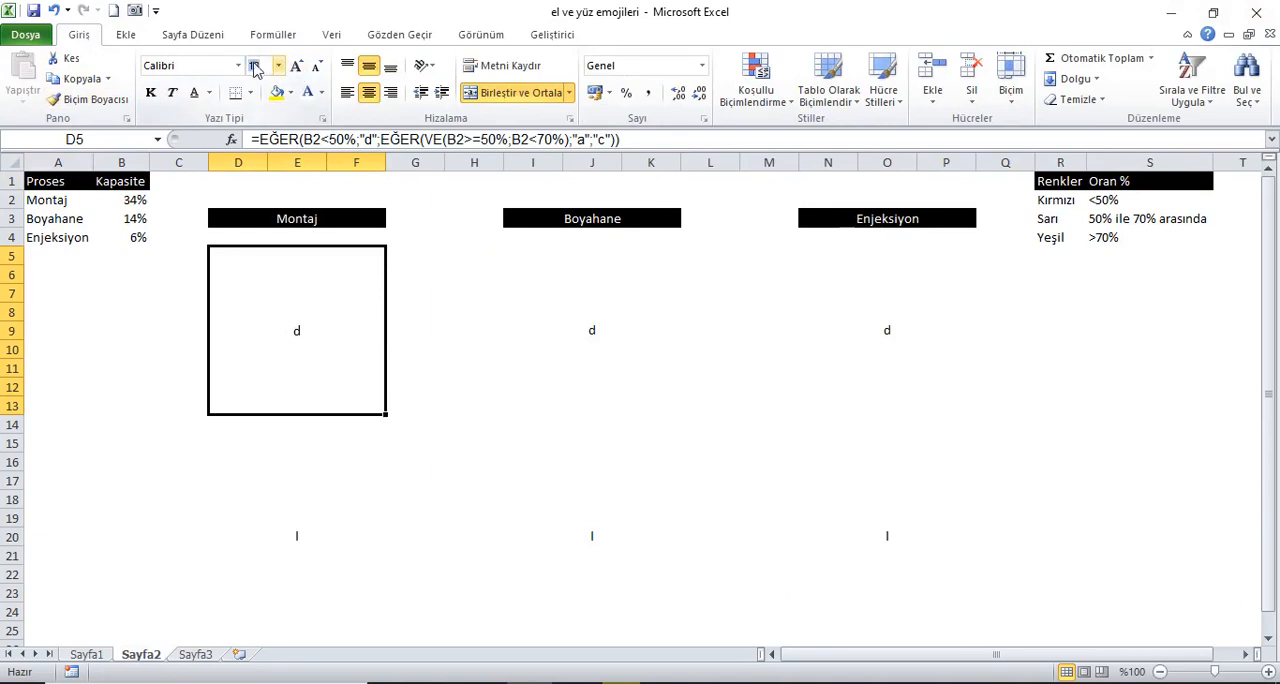
left_click(262, 66)
type("150")
key("Return")
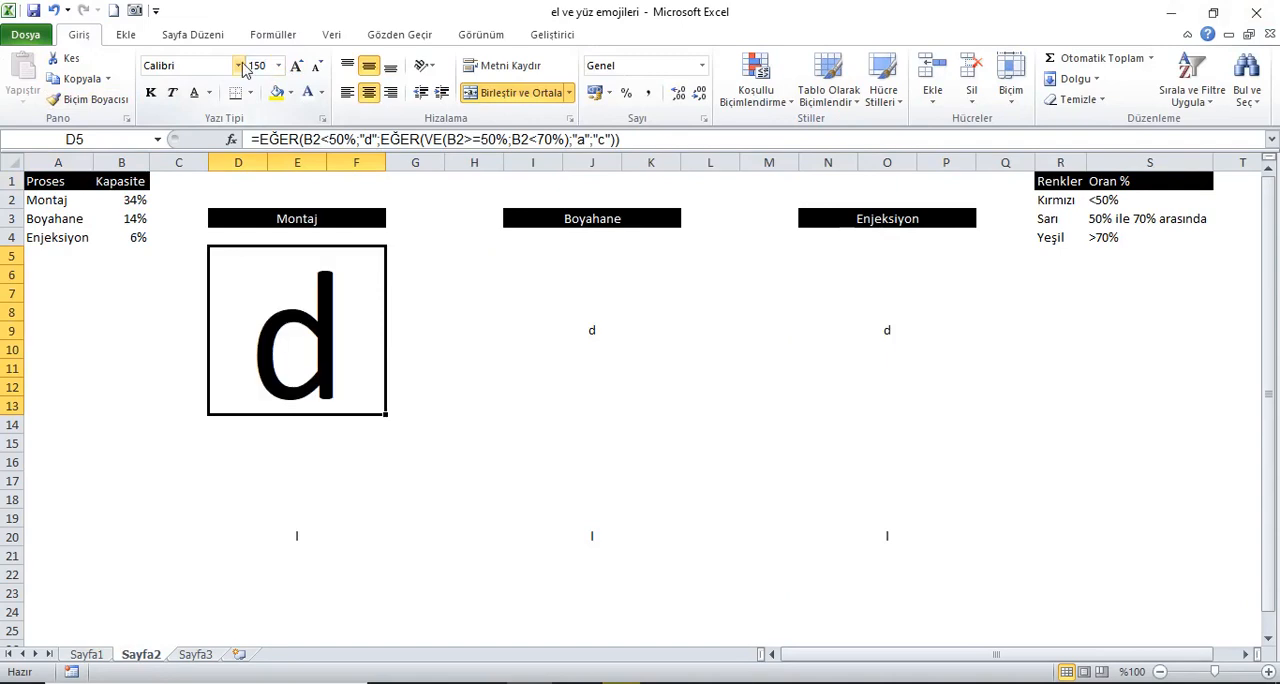
Step: Set the font size of the upper Boyahane block at I5 to 150
left_click(551, 331)
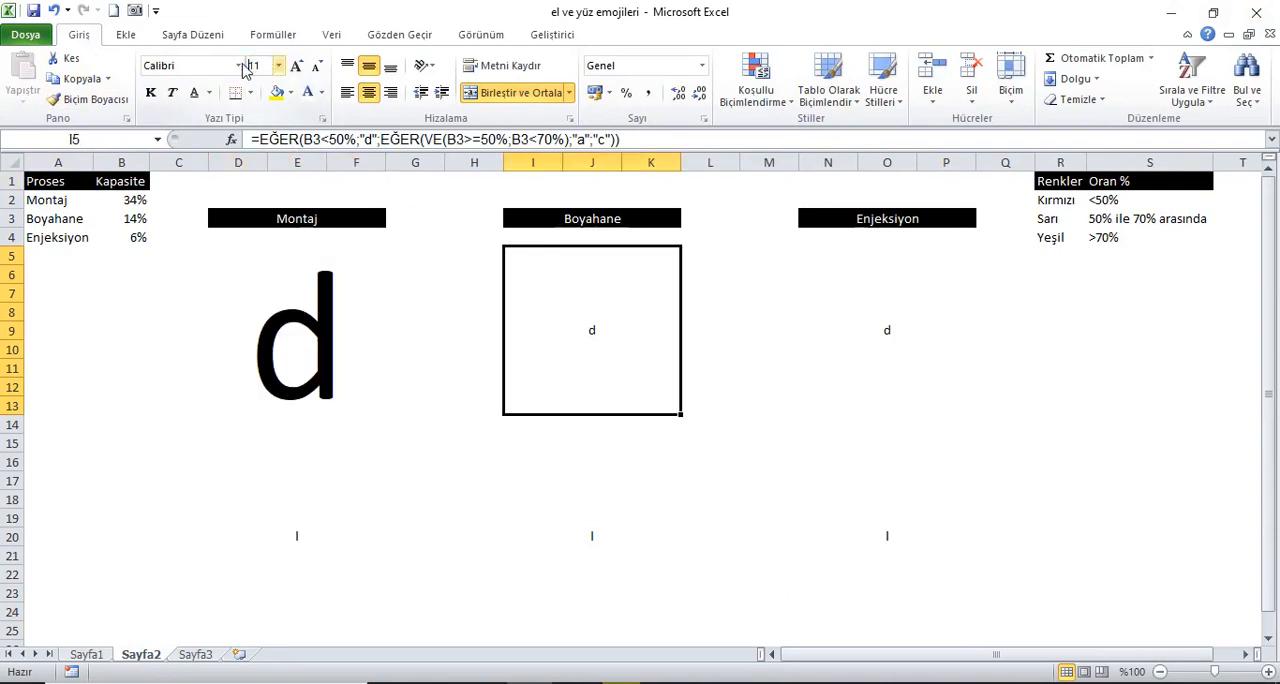
left_click(270, 70)
type("150")
key("Return")
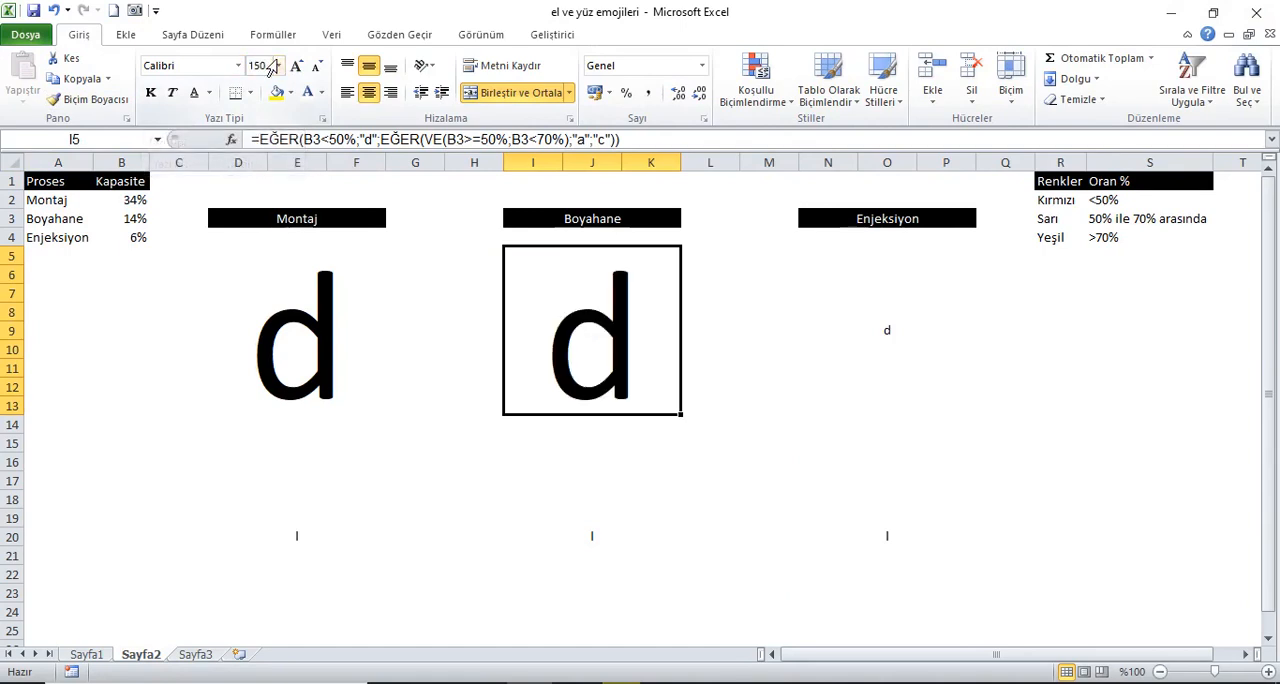
Step: Set the font size of the upper Enjeksiyon block at N5 to 150
left_click(912, 338)
left_click(251, 67)
double_click(250, 66)
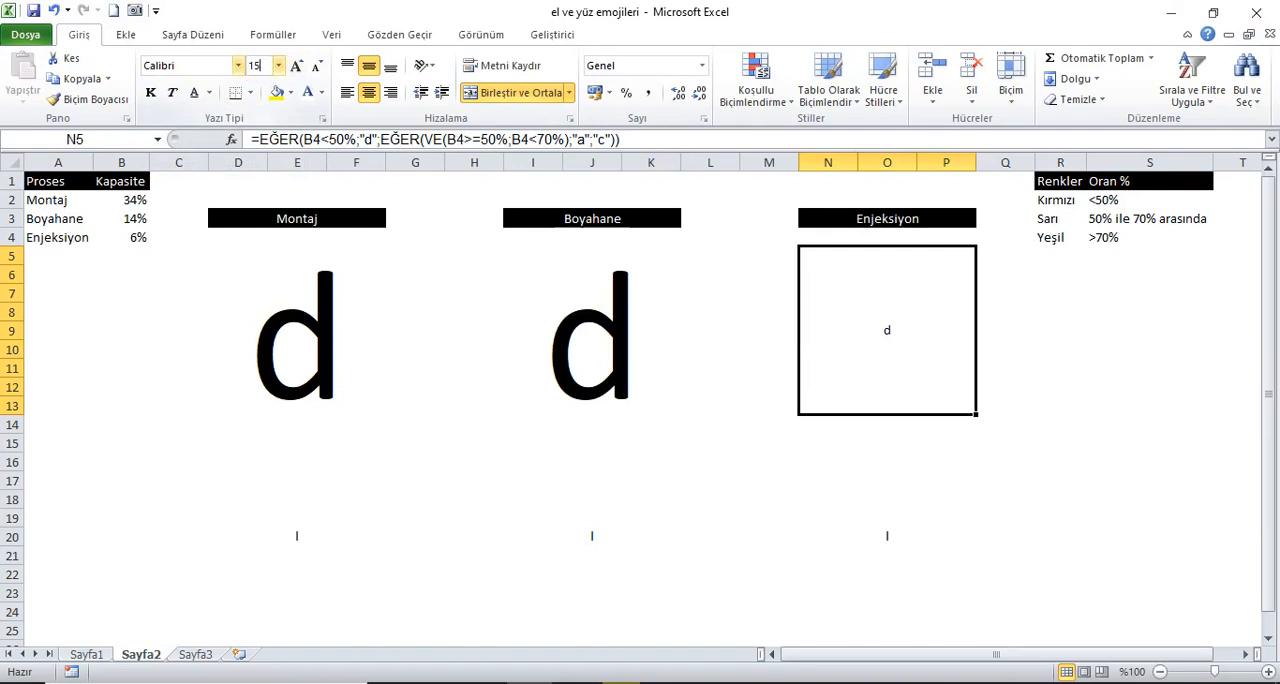
type("150")
key("Return")
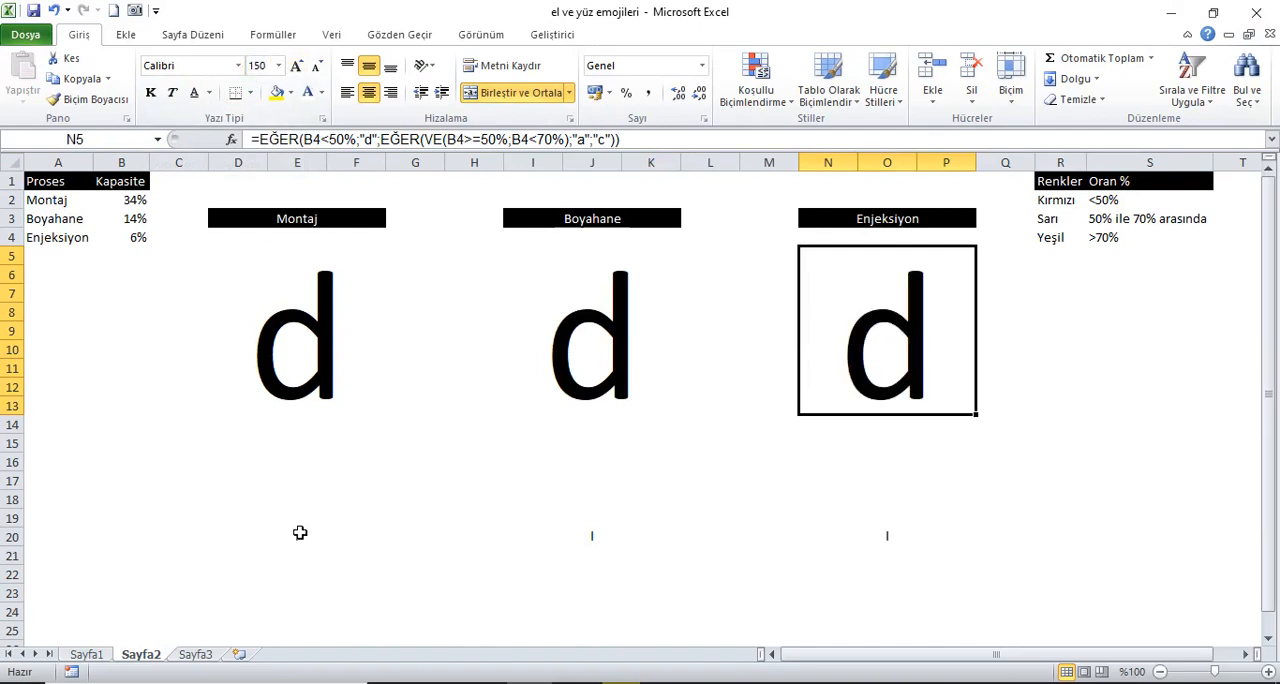
Step: Set the font size of the lower Montaj block at D16 to 150
left_click(297, 517)
left_click(268, 70)
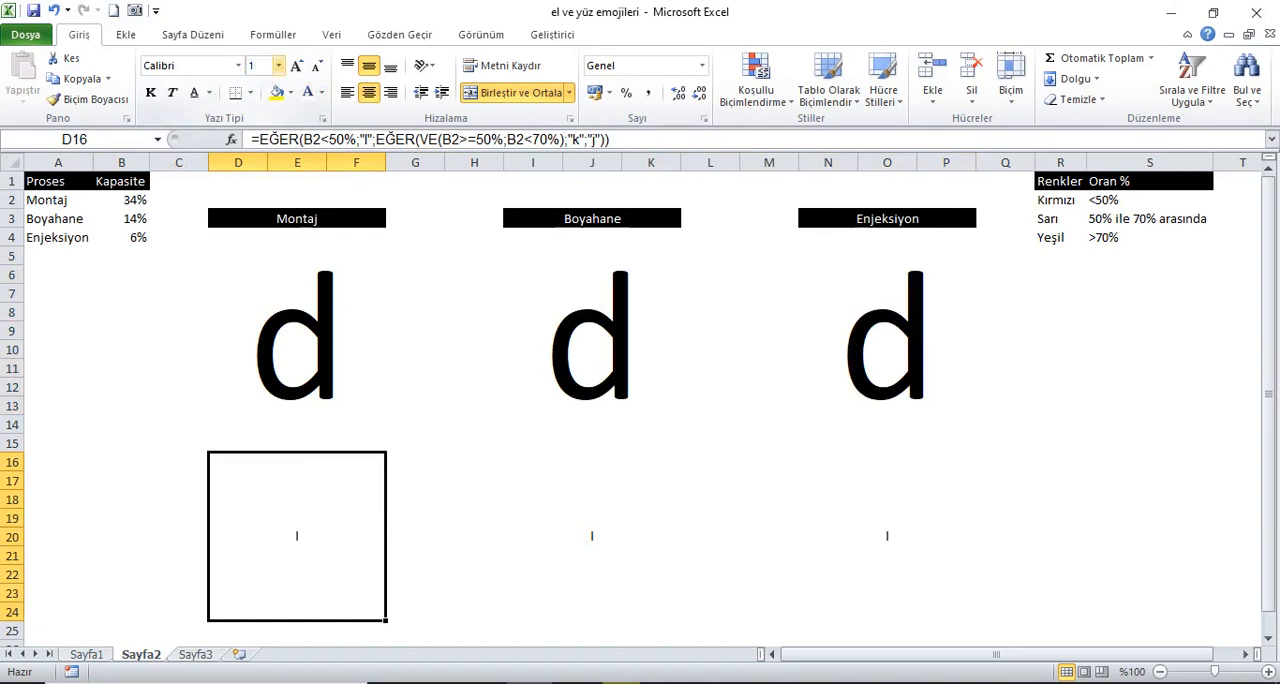
type("150")
key("Return")
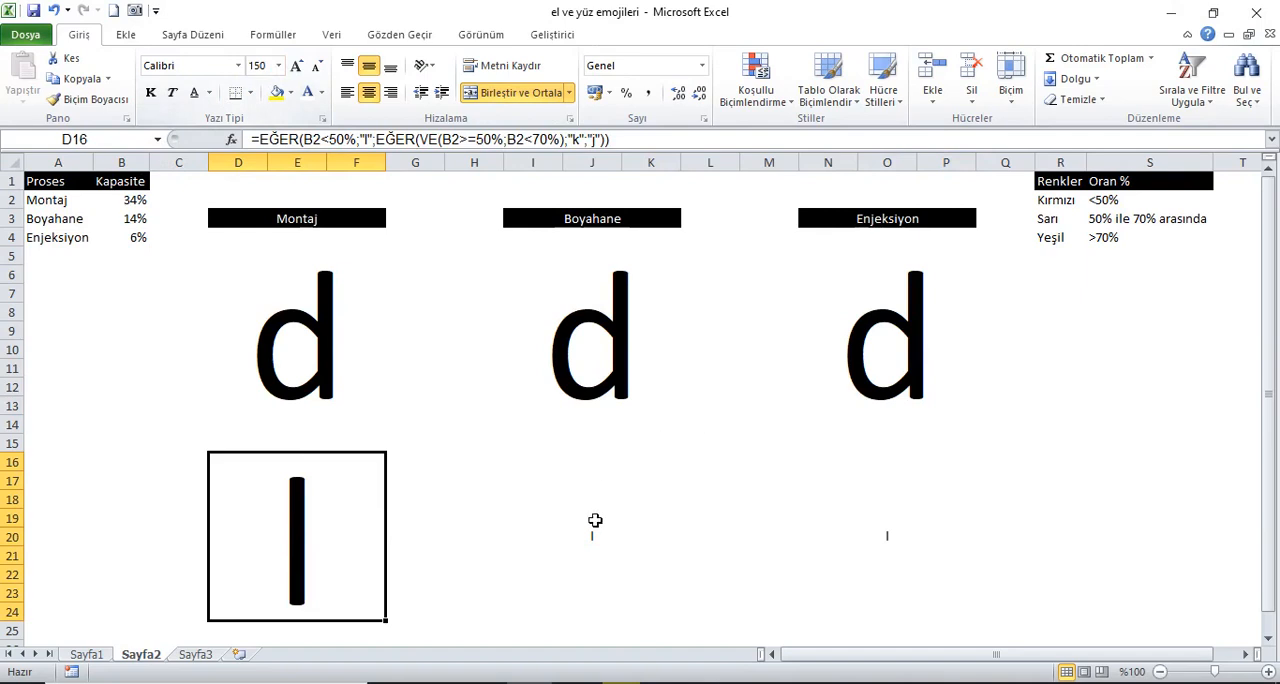
Step: Set the font size of the lower Boyahane block at I16 to 150
left_click(600, 488)
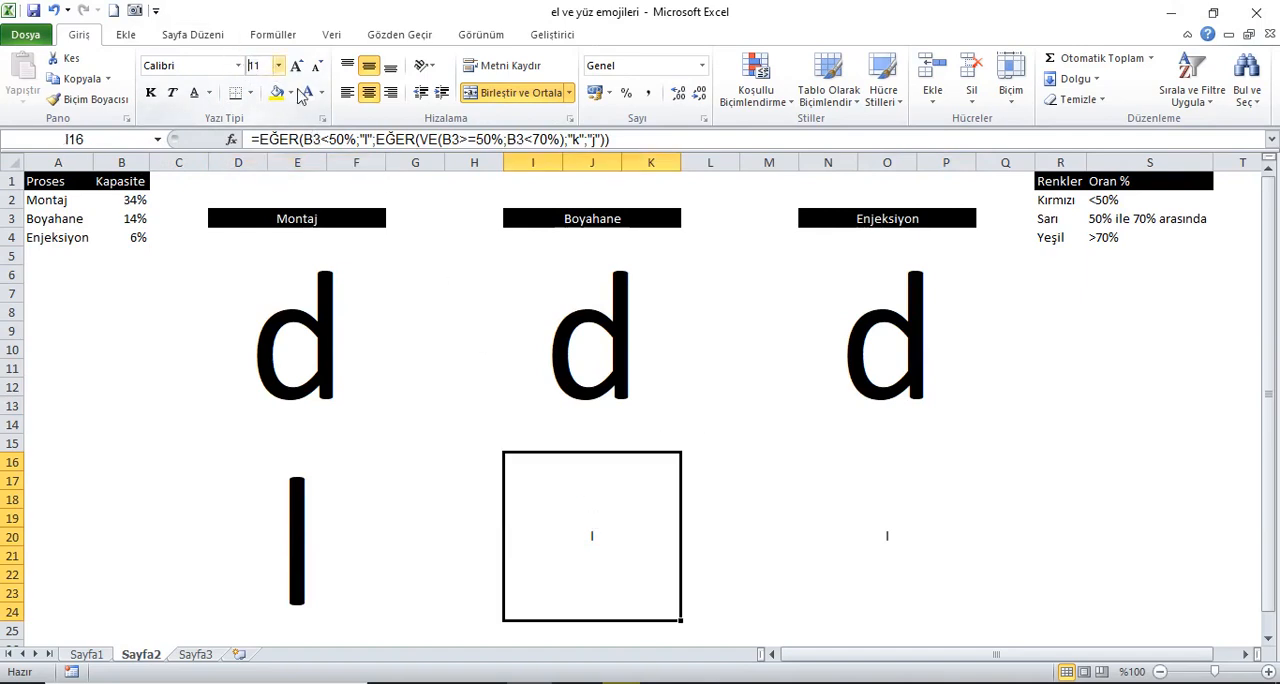
type("2")
type("50")
key("Return")
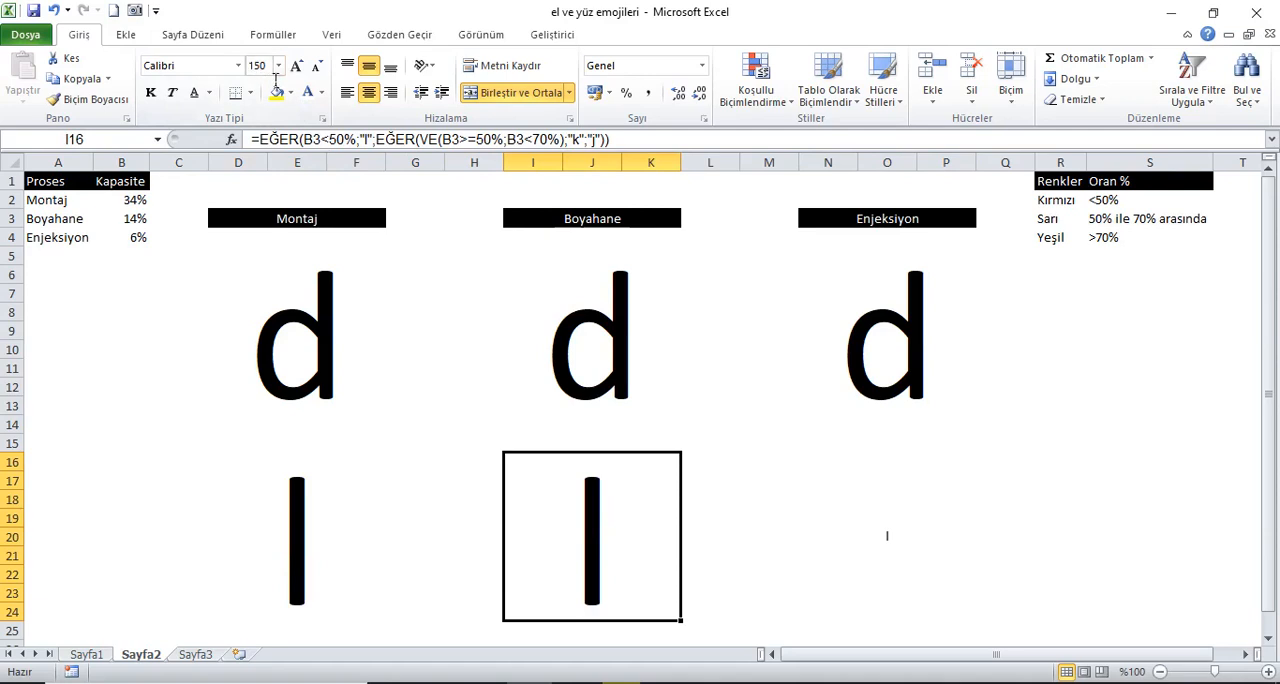
Step: Set the font size of the lower Enjeksiyon block at N16 to 150
left_click(900, 549)
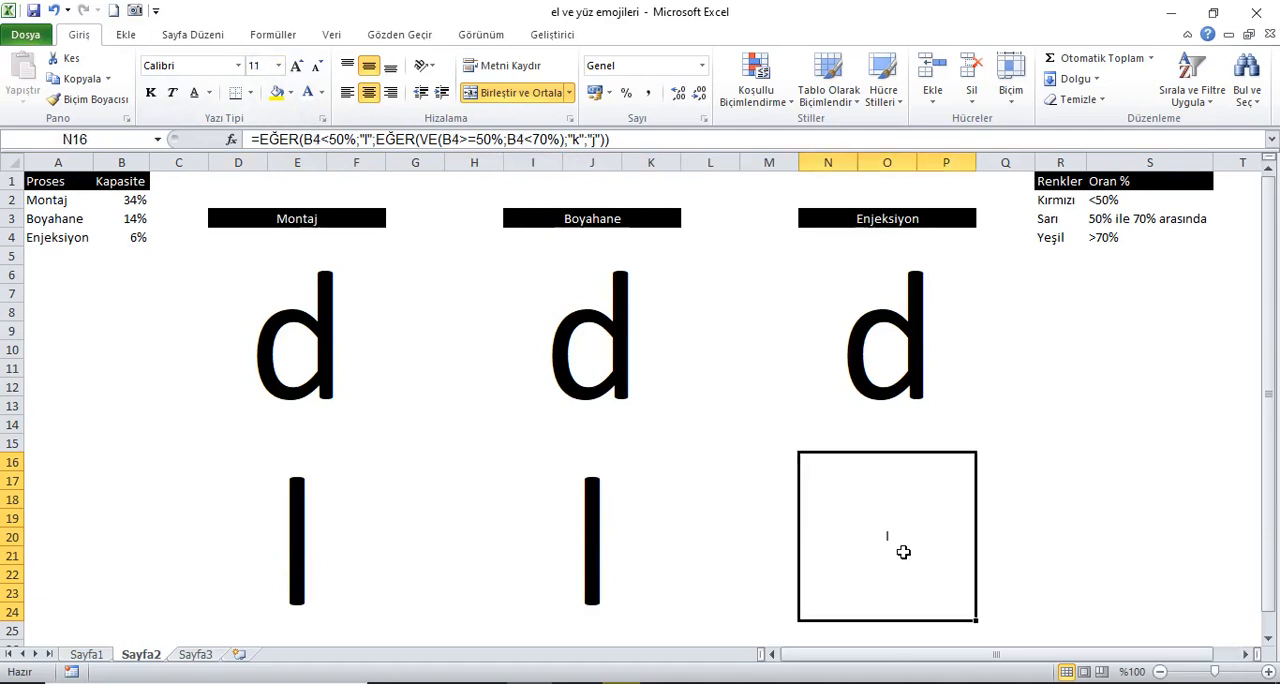
left_click(256, 68)
type("1")
type("1")
left_click(263, 70)
key("Return")
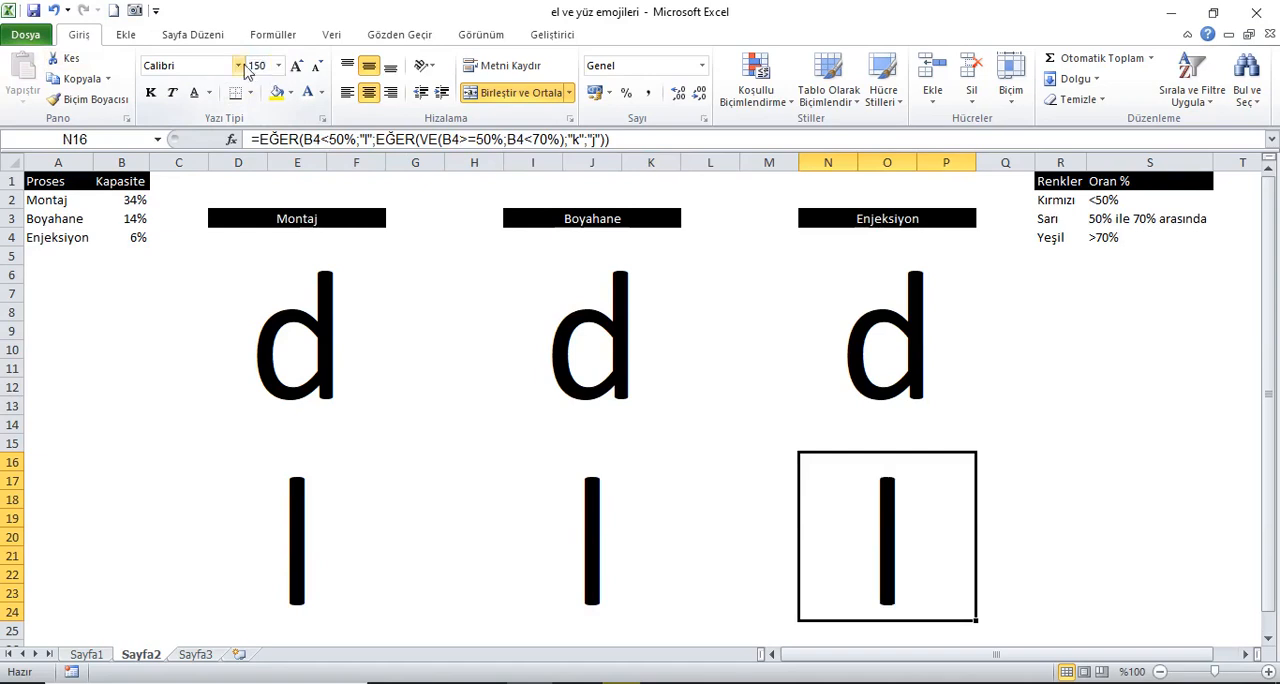
Step: Recalculate the workbook several times to check the enlarged letters in all six blocks against the capacities
left_click(76, 189)
left_click(285, 35)
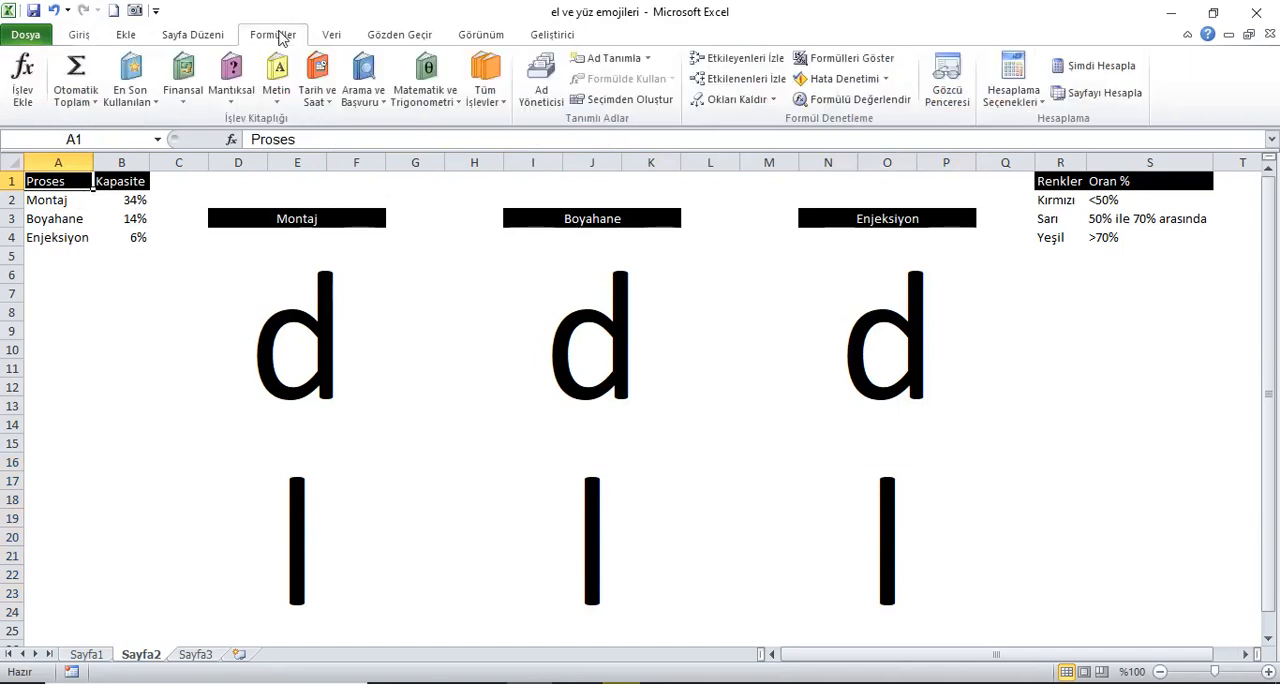
left_click(1107, 72)
left_click(1107, 72)
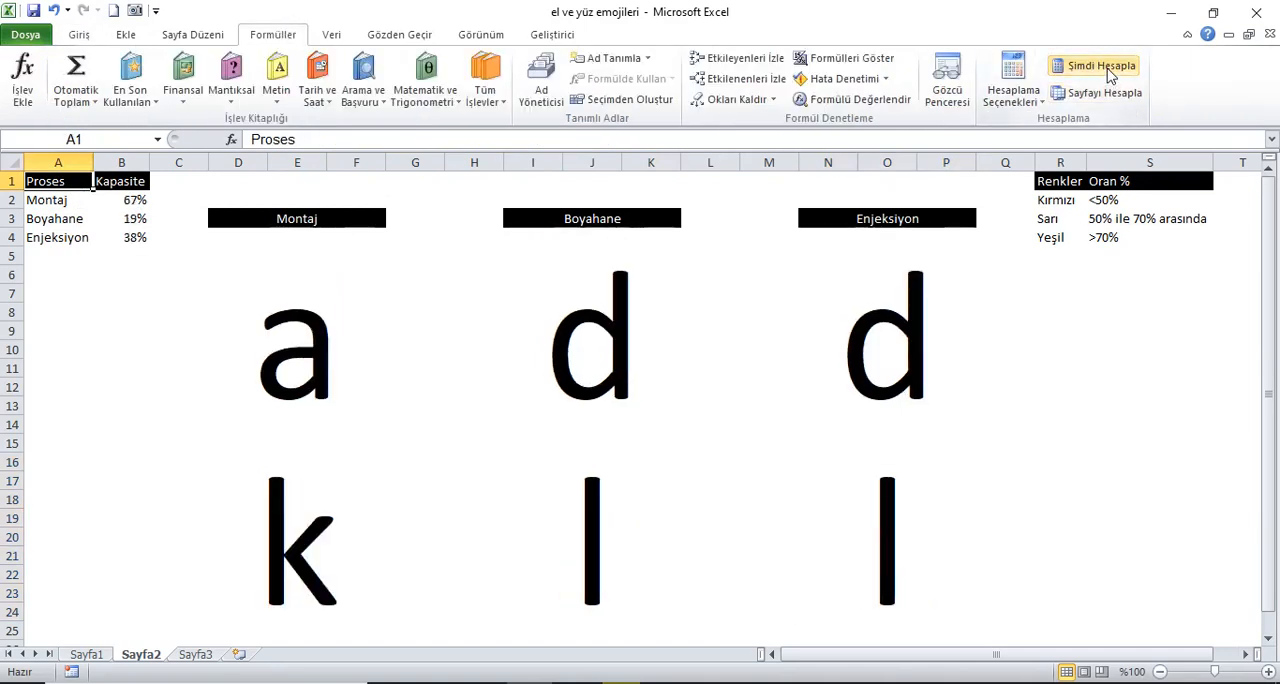
left_click(1107, 72)
left_click(1107, 72)
left_click(1107, 72)
left_click(1107, 72)
left_click(1107, 72)
left_click(1107, 72)
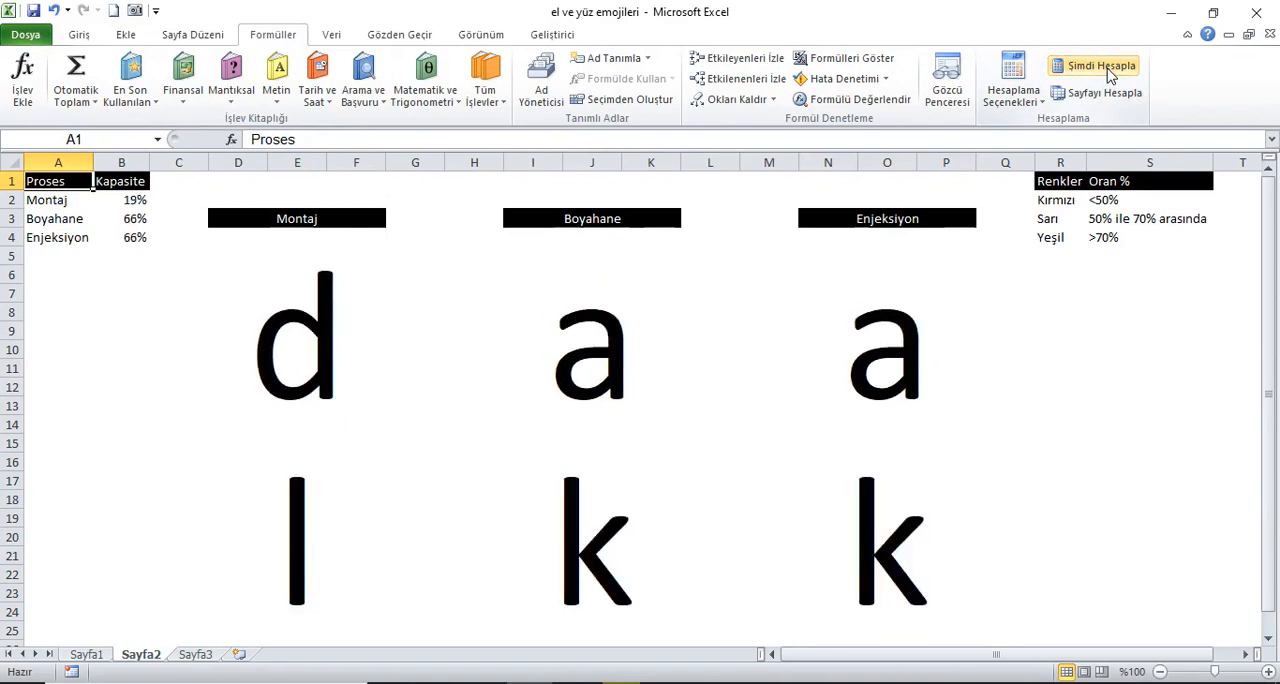
left_click(1107, 72)
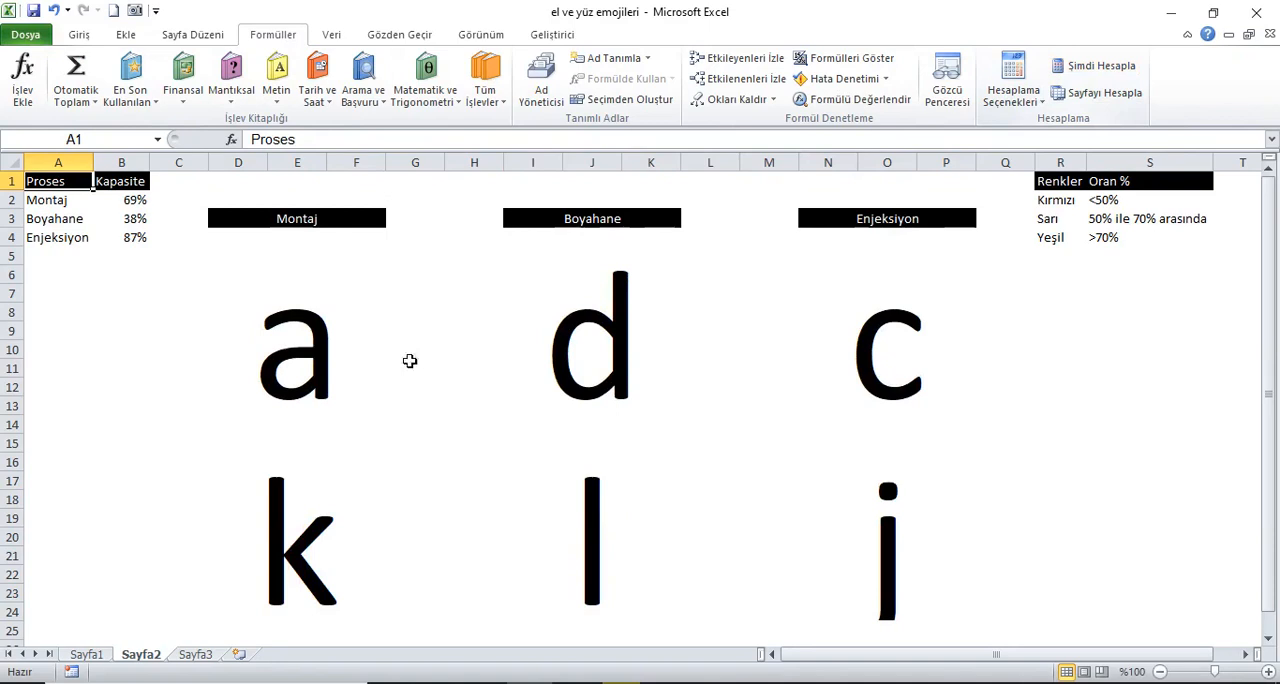
left_click(352, 354)
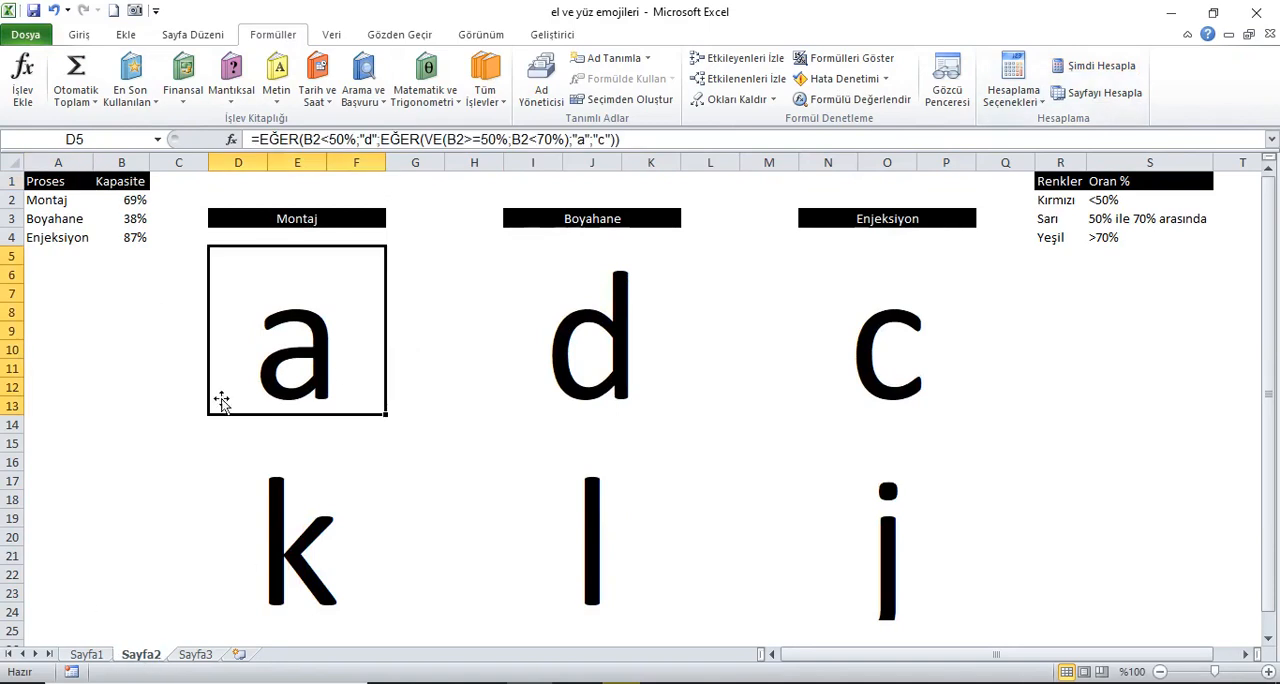
key("F9")
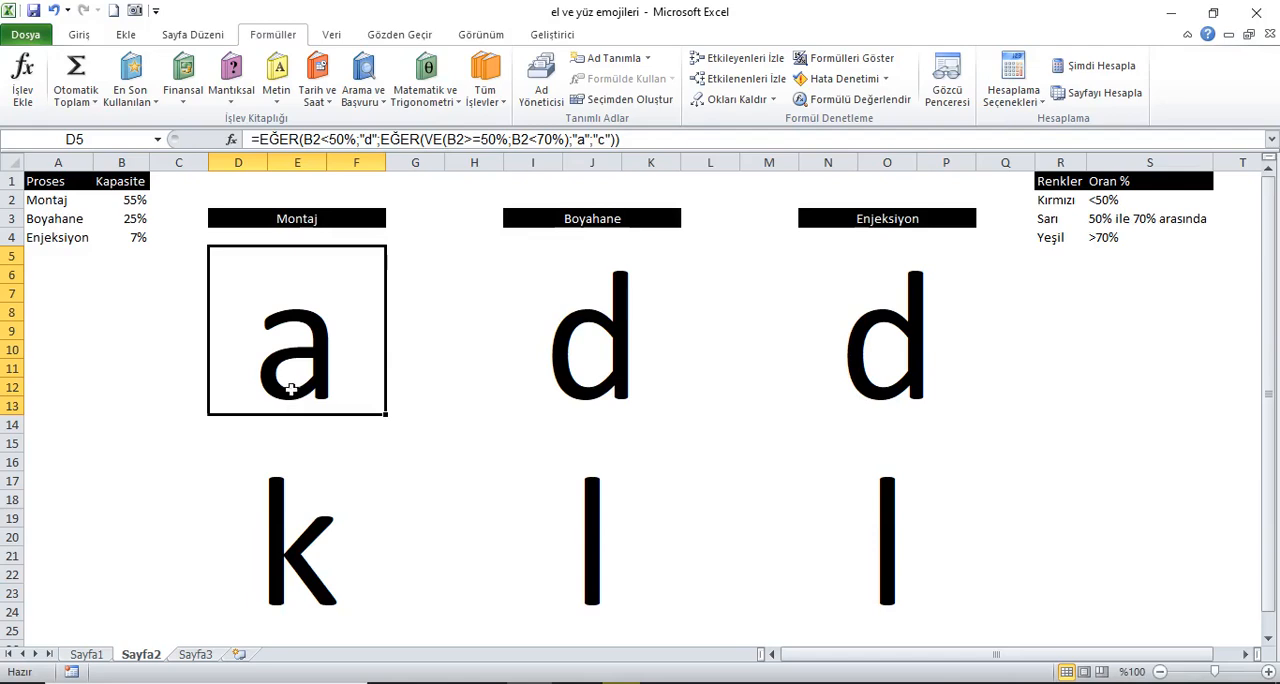
Step: Start a formula-based conditional formatting rule for the upper Montaj block at D5 with the condition =$B$2>=70%
left_click(79, 34)
left_click(783, 100)
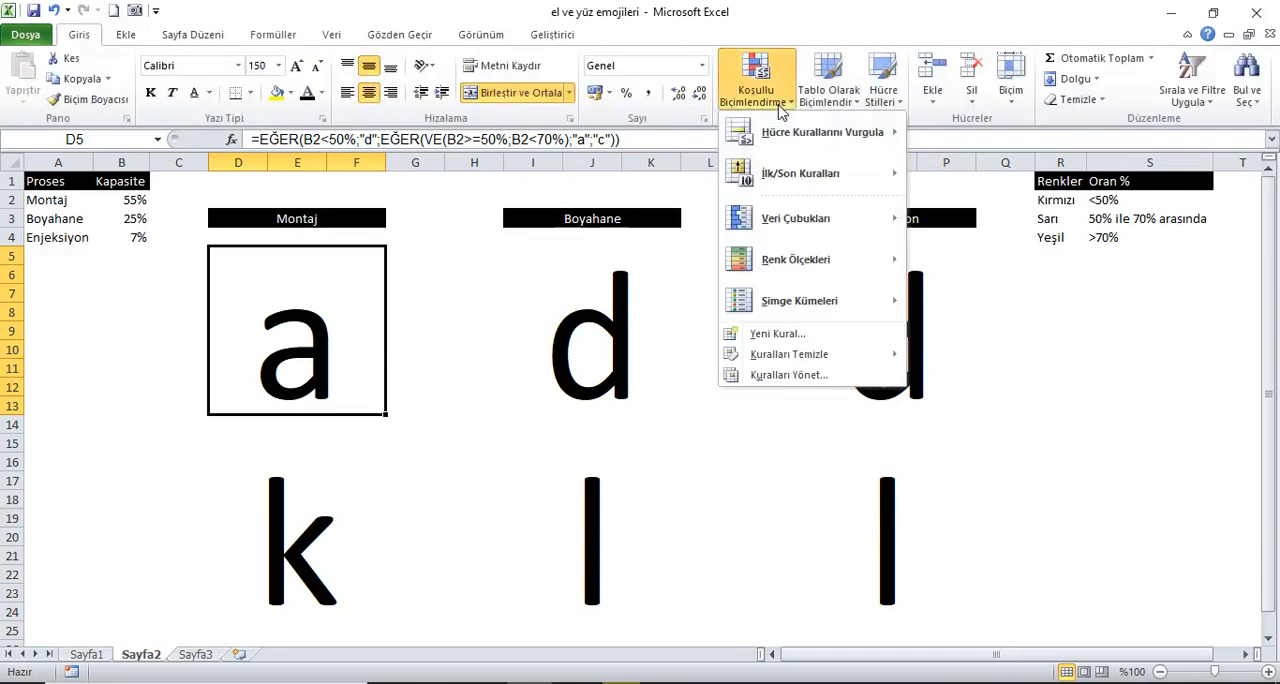
left_click(772, 335)
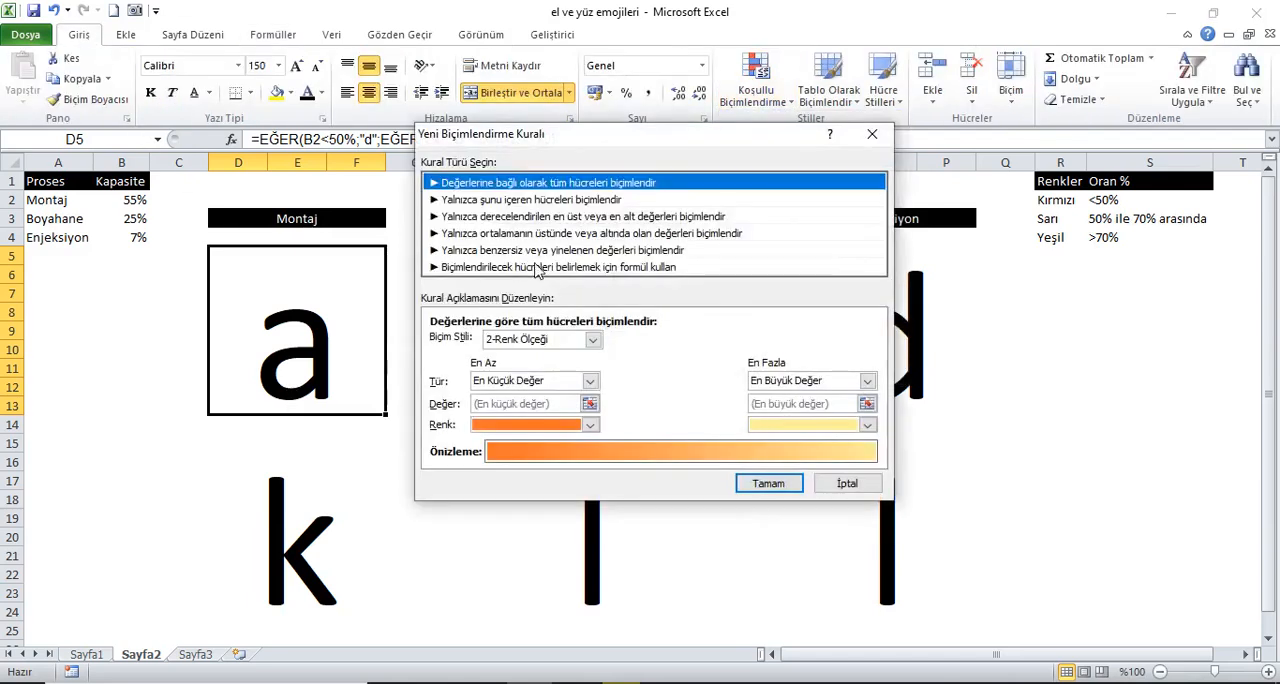
left_click(492, 267)
left_click(487, 345)
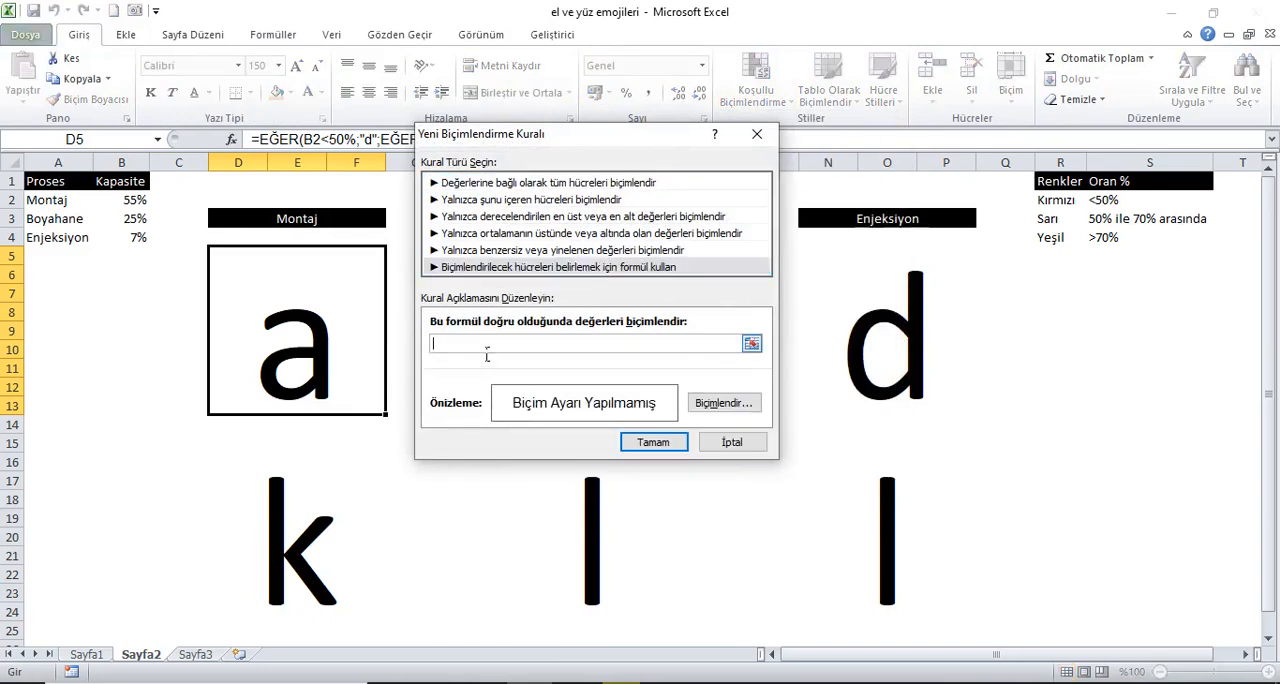
type("=")
left_click(150, 204)
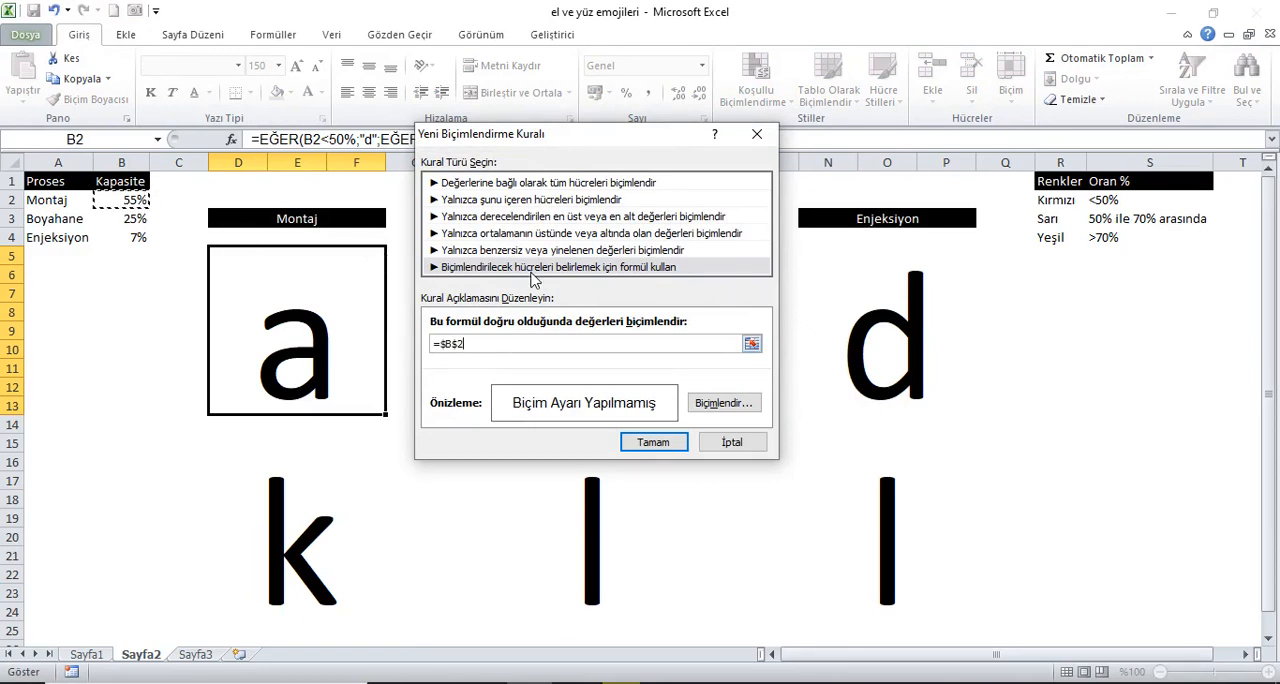
type(">=70%")
Step: Give the Montaj block's >=70% rule a green fill and apply it
left_click(726, 405)
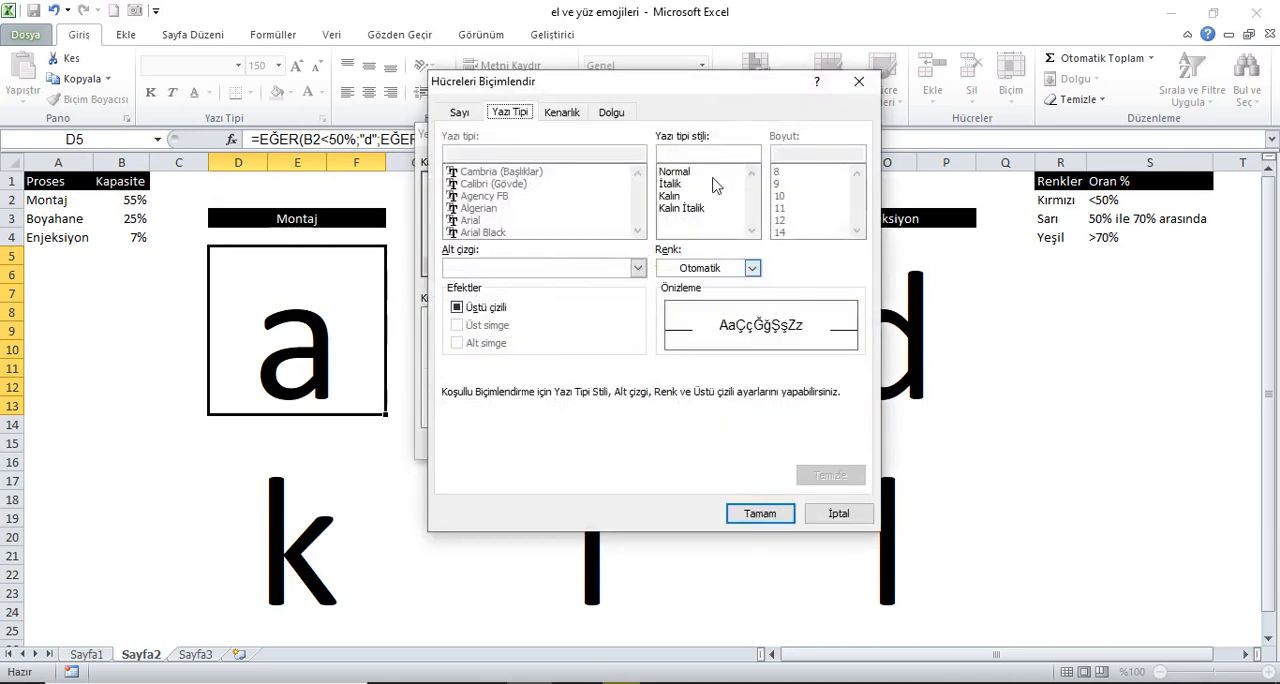
left_click(624, 116)
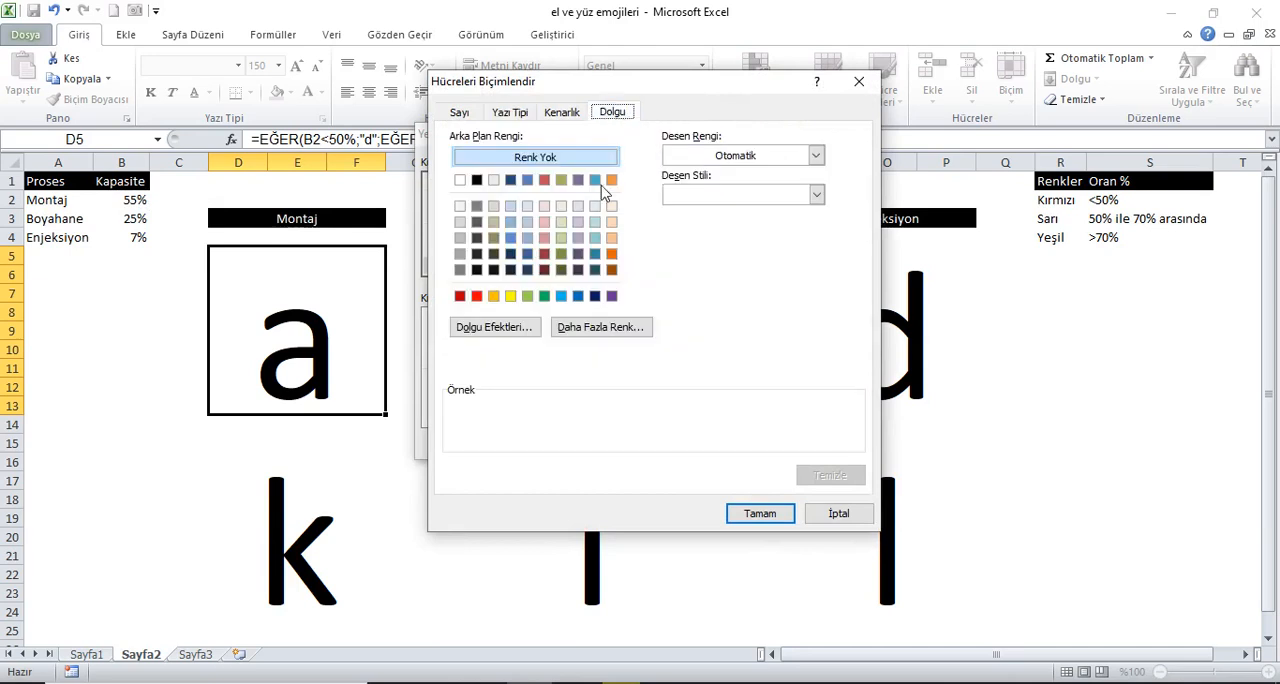
left_click(544, 296)
left_click(752, 513)
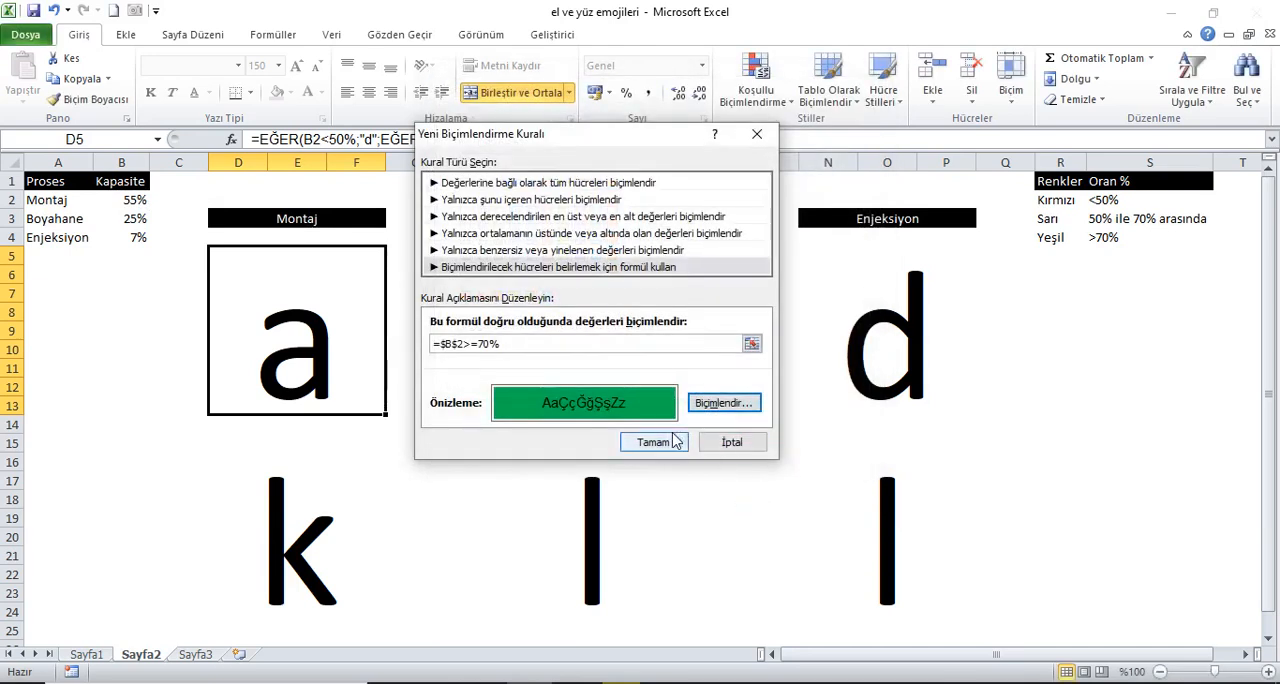
left_click(676, 439)
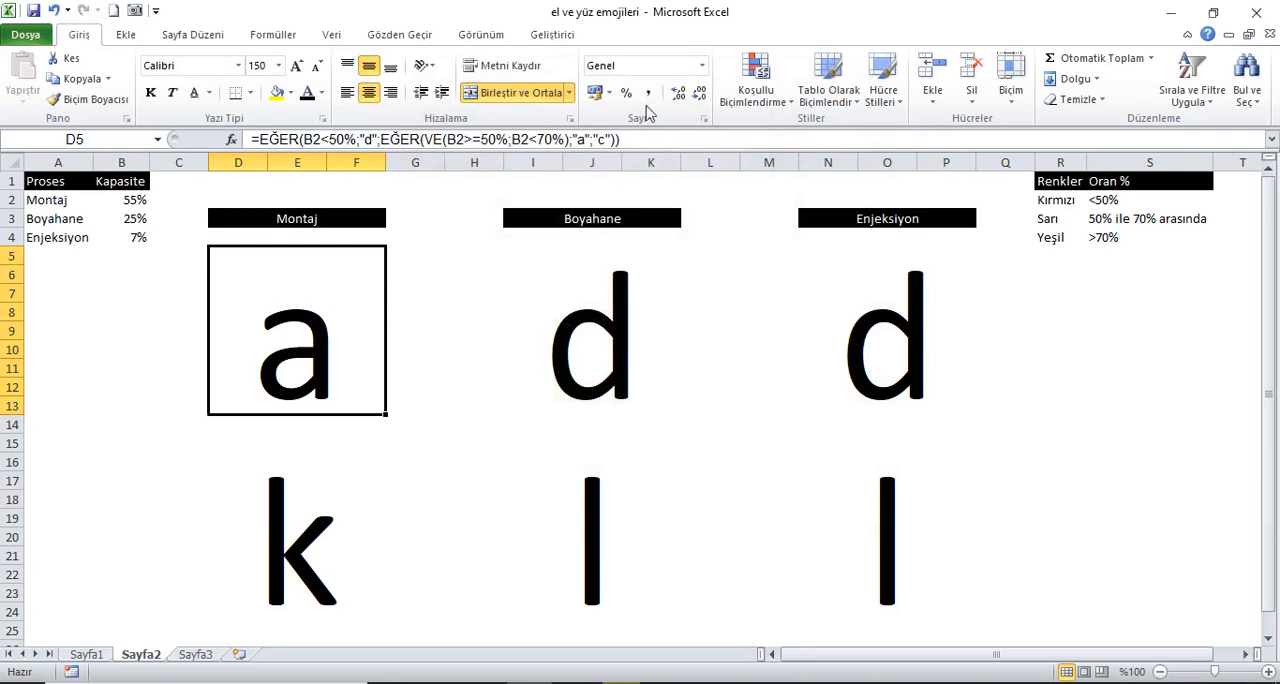
Step: Start a second formula-based rule for the upper Montaj block with the condition =ve($B$2>=50%;$B$2<70%)
left_click(784, 110)
left_click(778, 334)
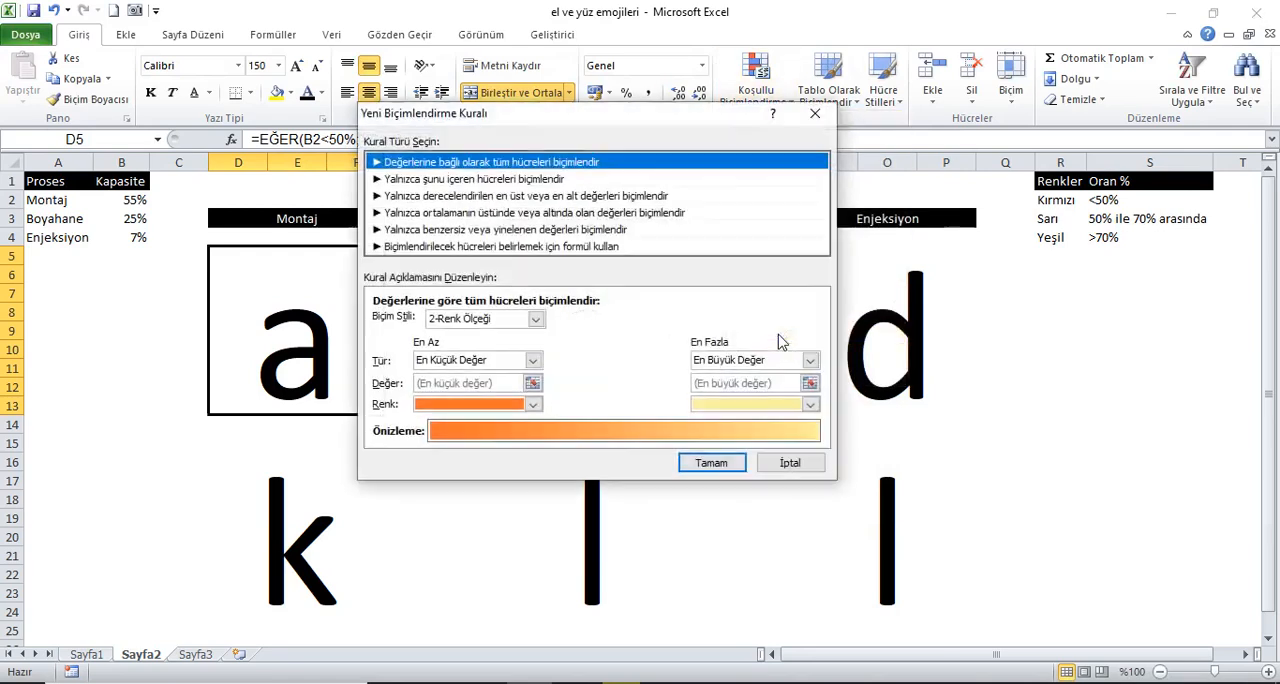
left_click(460, 246)
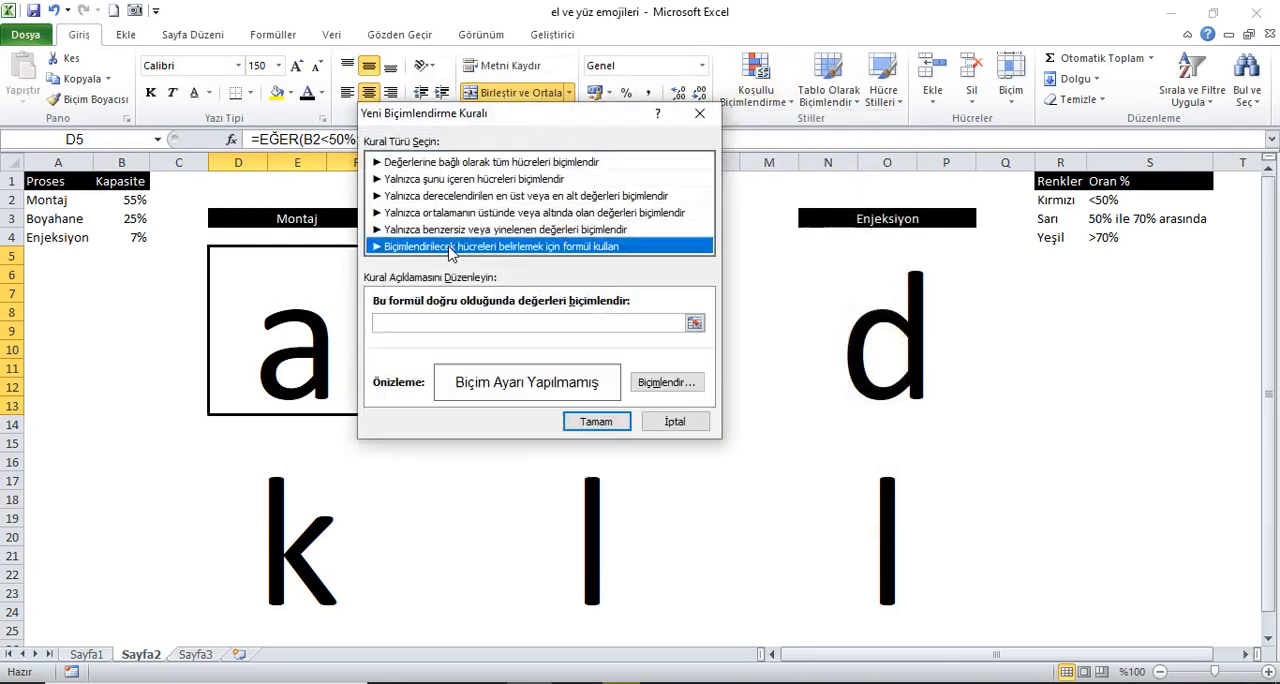
left_click(556, 326)
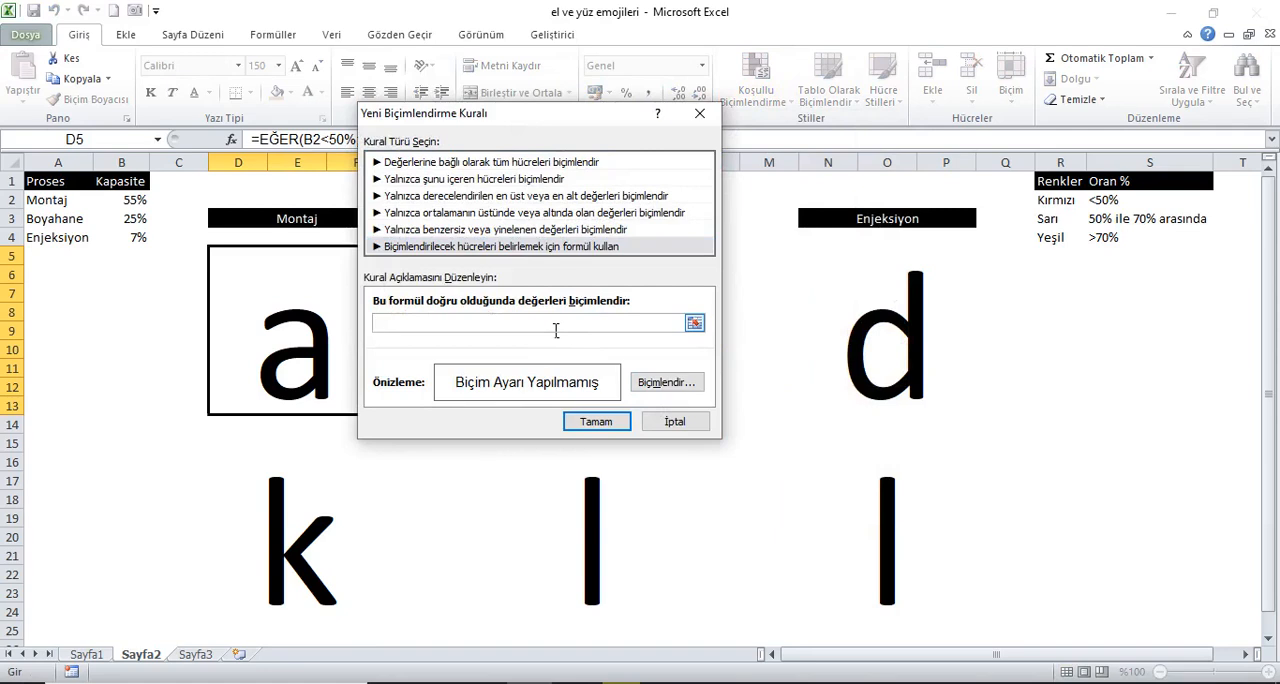
type("=ve(")
left_click(135, 200)
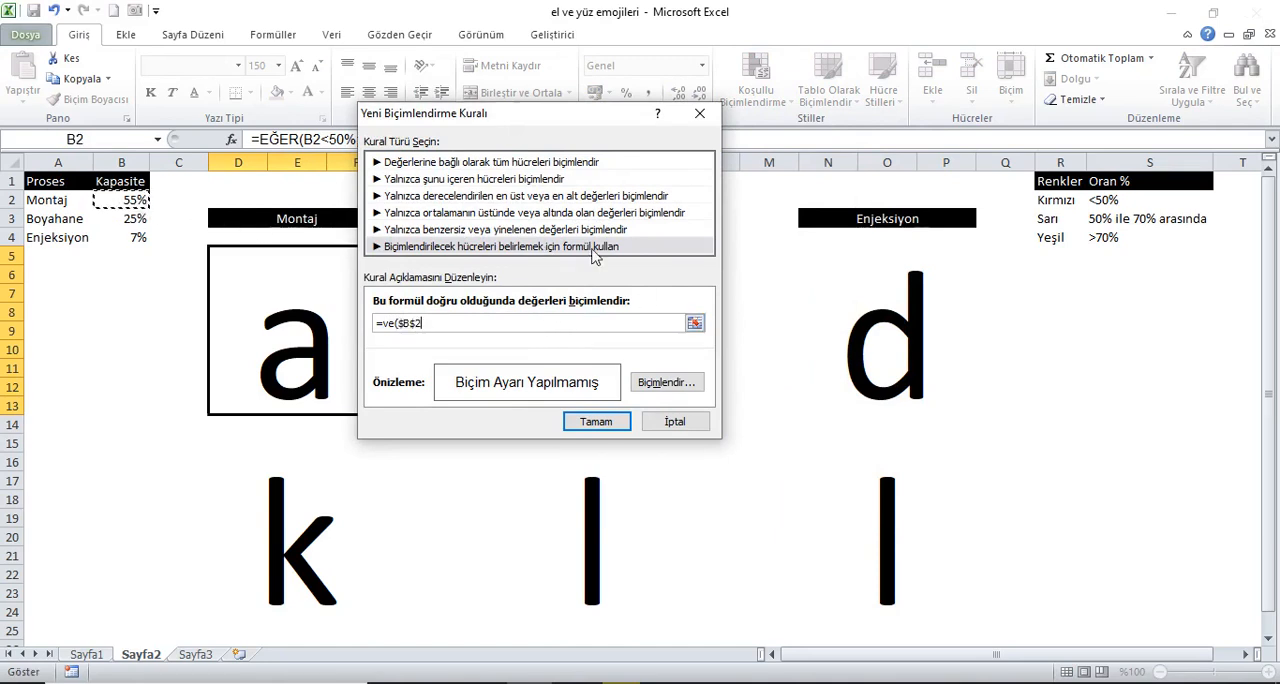
type(">=50%;")
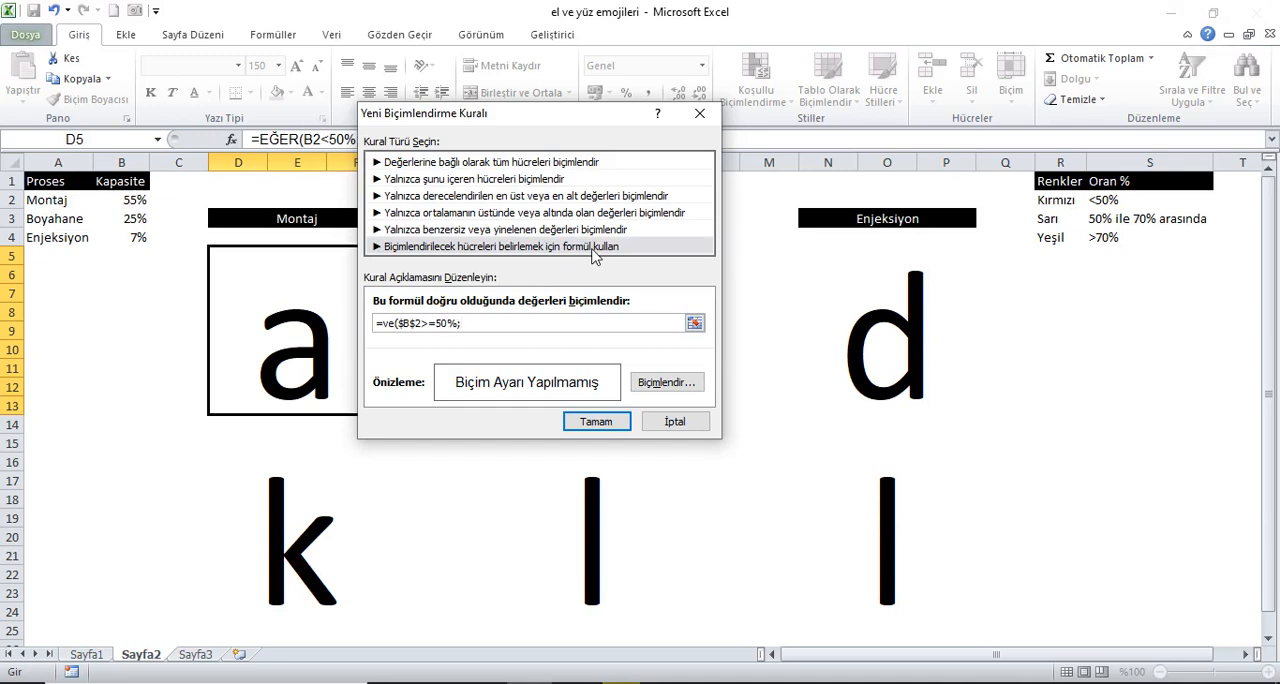
left_click(139, 203)
type("<70%")
Step: Give the Montaj block's 50% to 70% rule a yellow fill and apply it
left_click(666, 382)
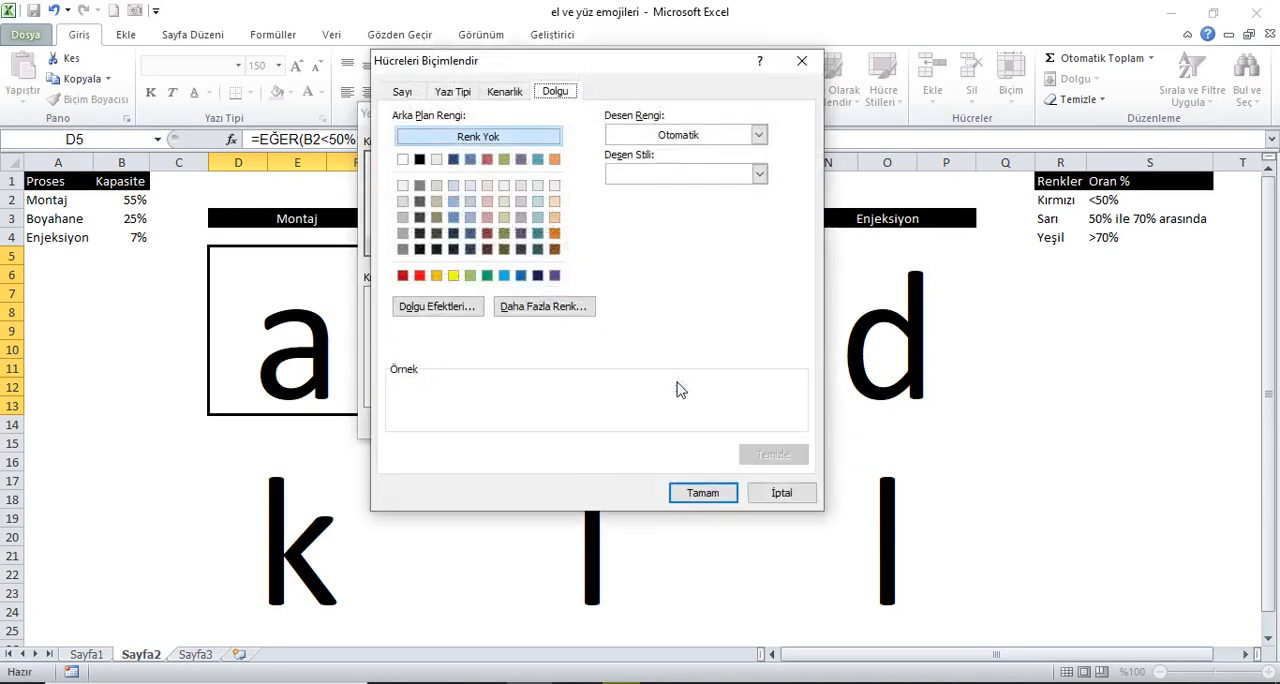
left_click(453, 276)
left_click(703, 492)
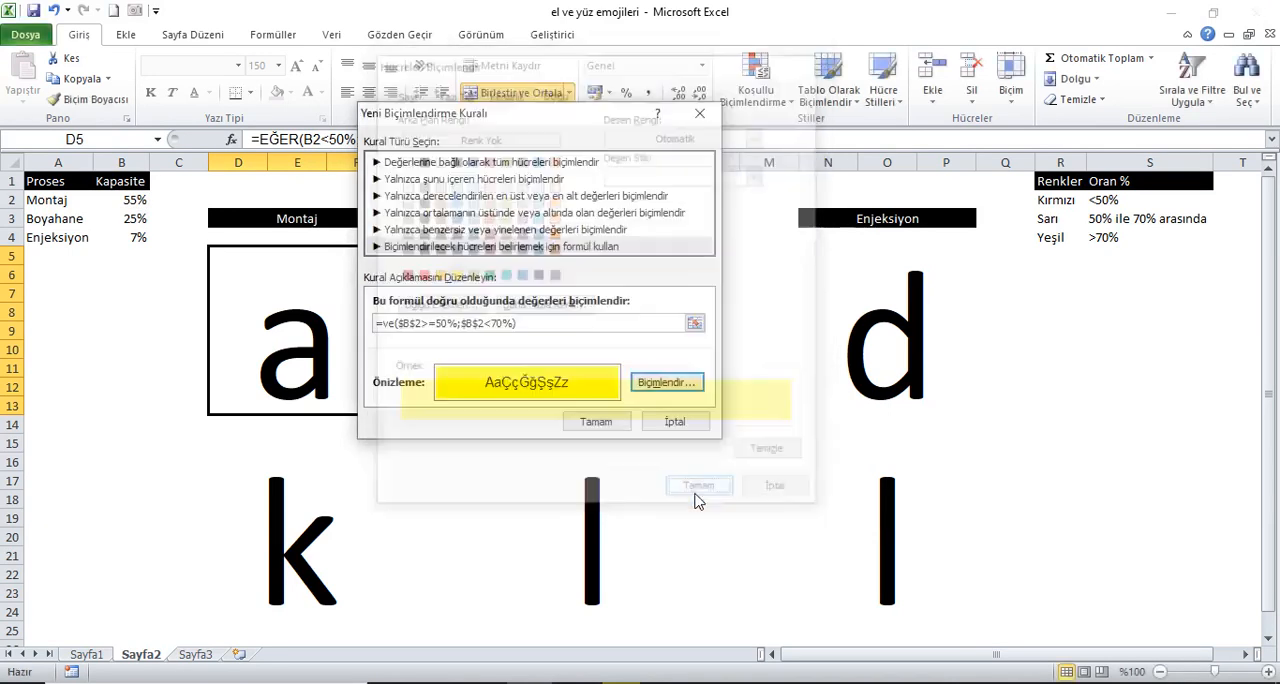
left_click(609, 426)
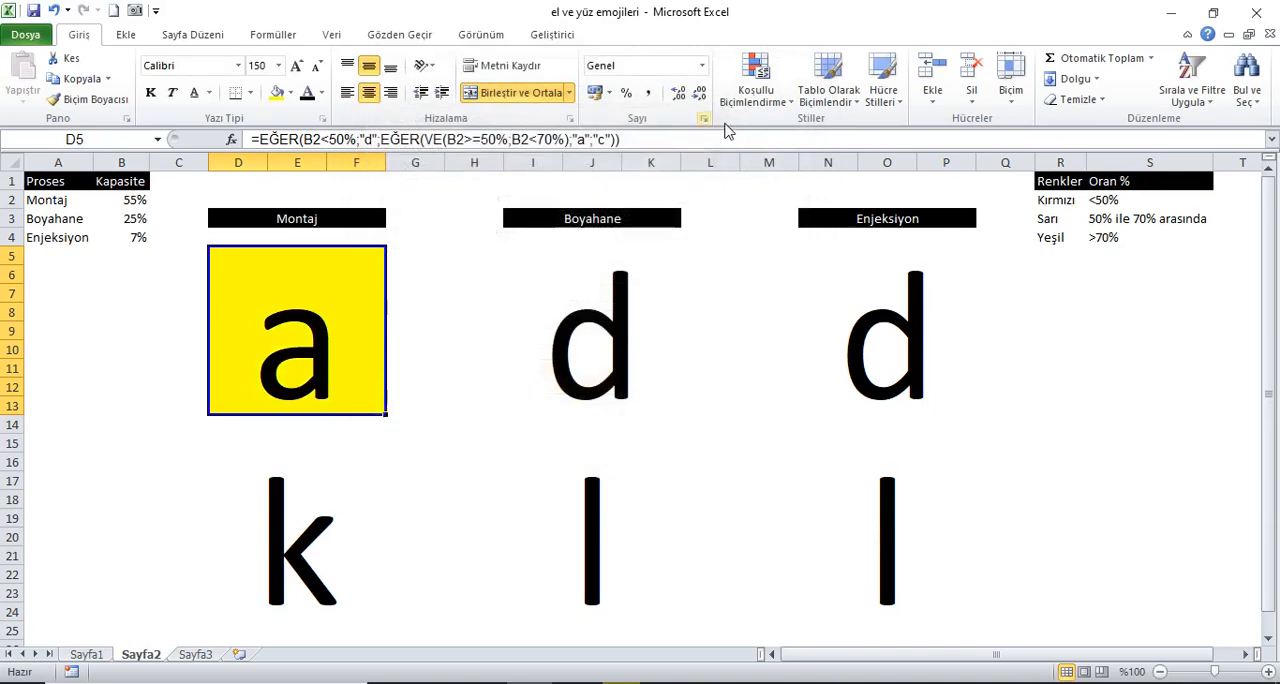
Step: Start a third formula-based rule for the upper Montaj block with the condition =$B$2<50%
left_click(752, 112)
left_click(781, 334)
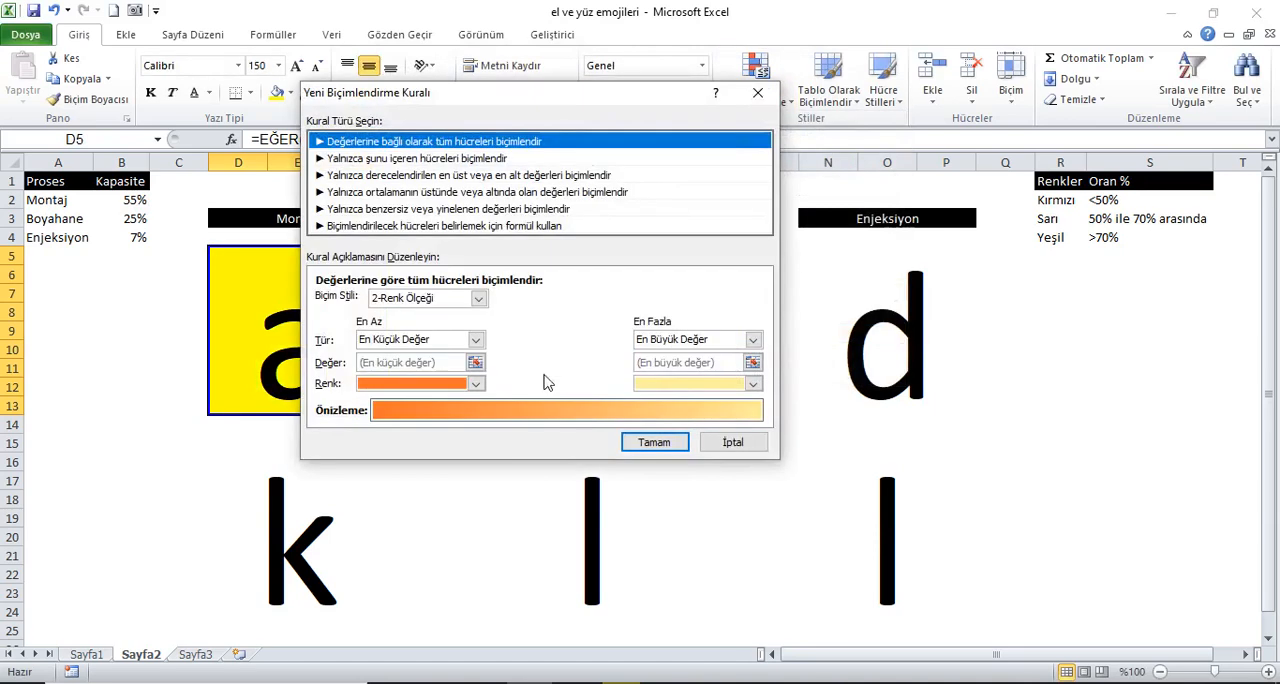
left_click(450, 226)
left_click(484, 302)
type("=")
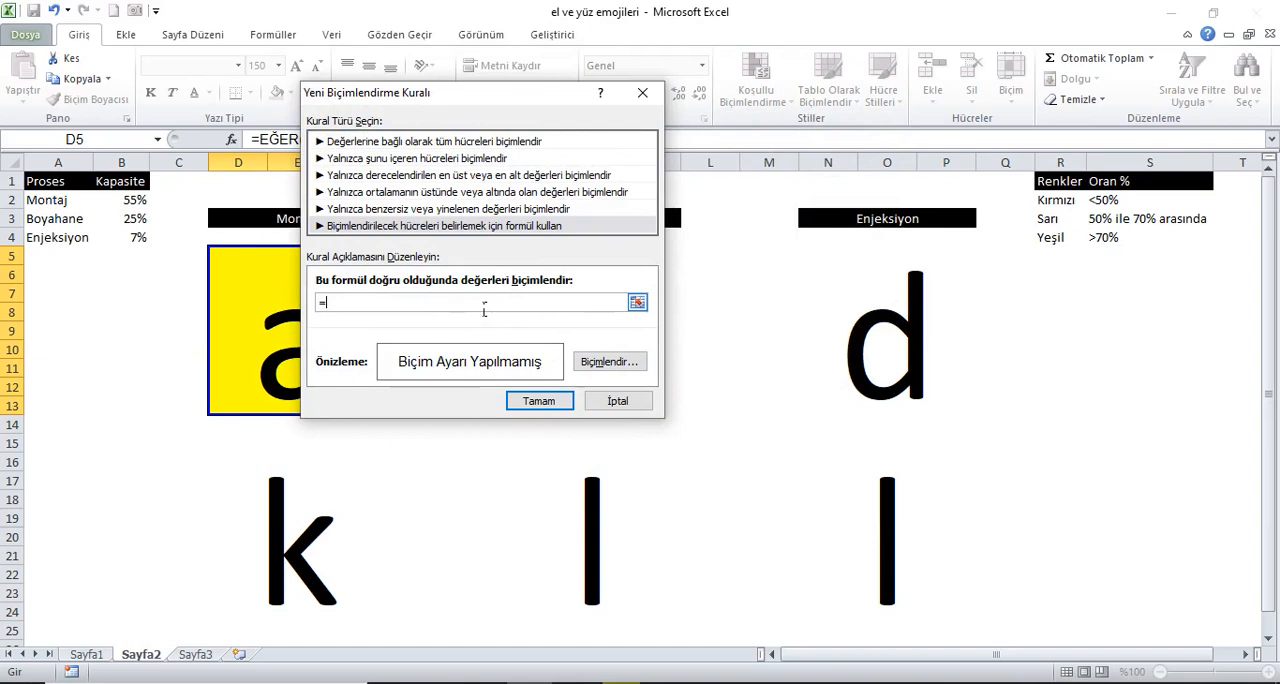
left_click(132, 204)
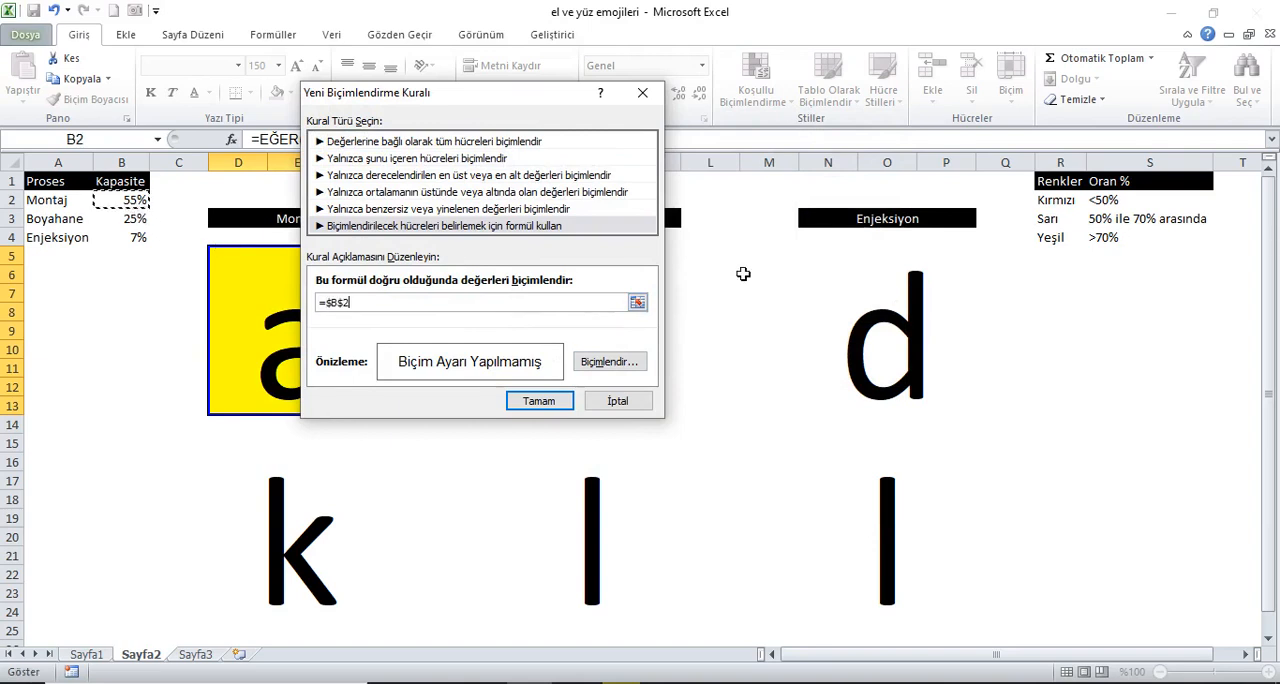
type("<50%")
Step: Give the Montaj block's <50% rule a red fill and apply it
left_click(634, 362)
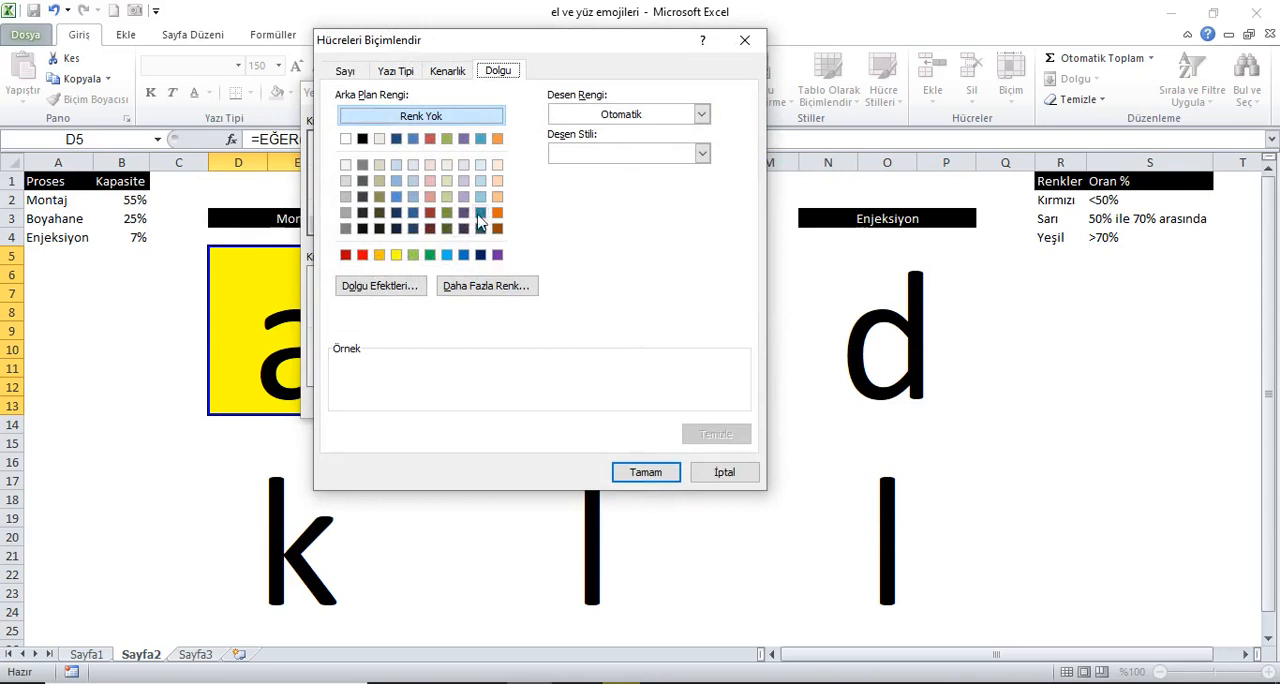
left_click(362, 255)
left_click(640, 472)
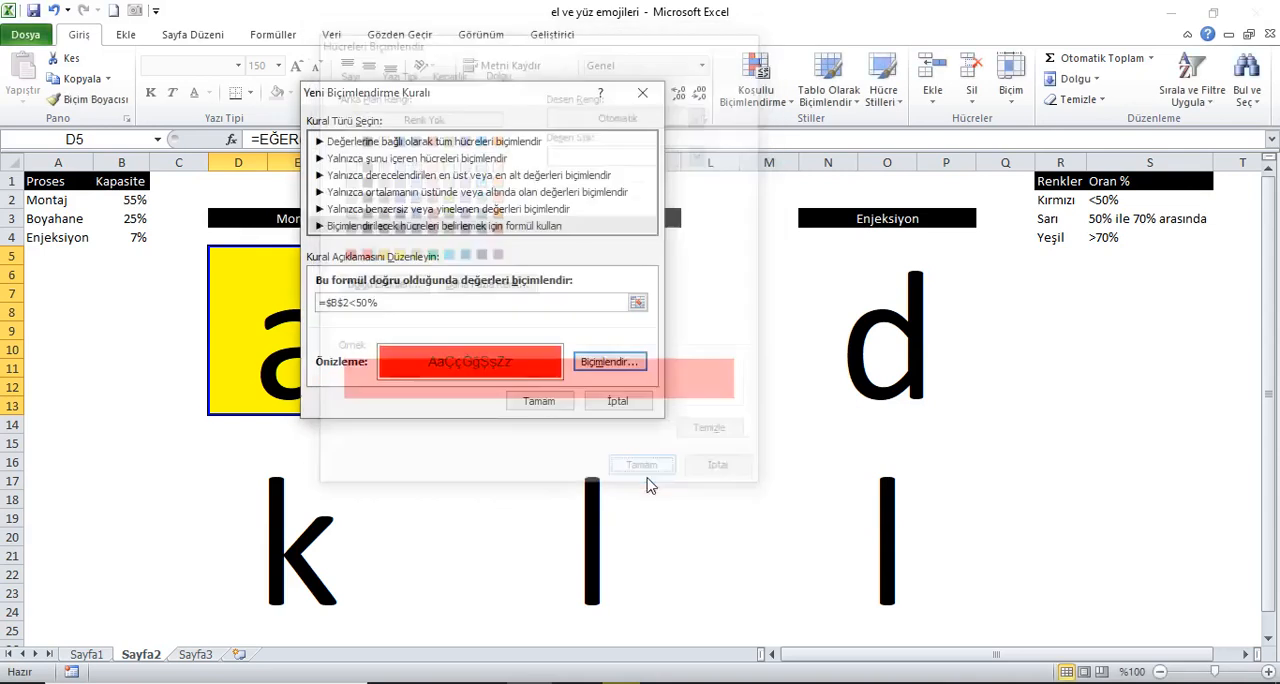
left_click(540, 401)
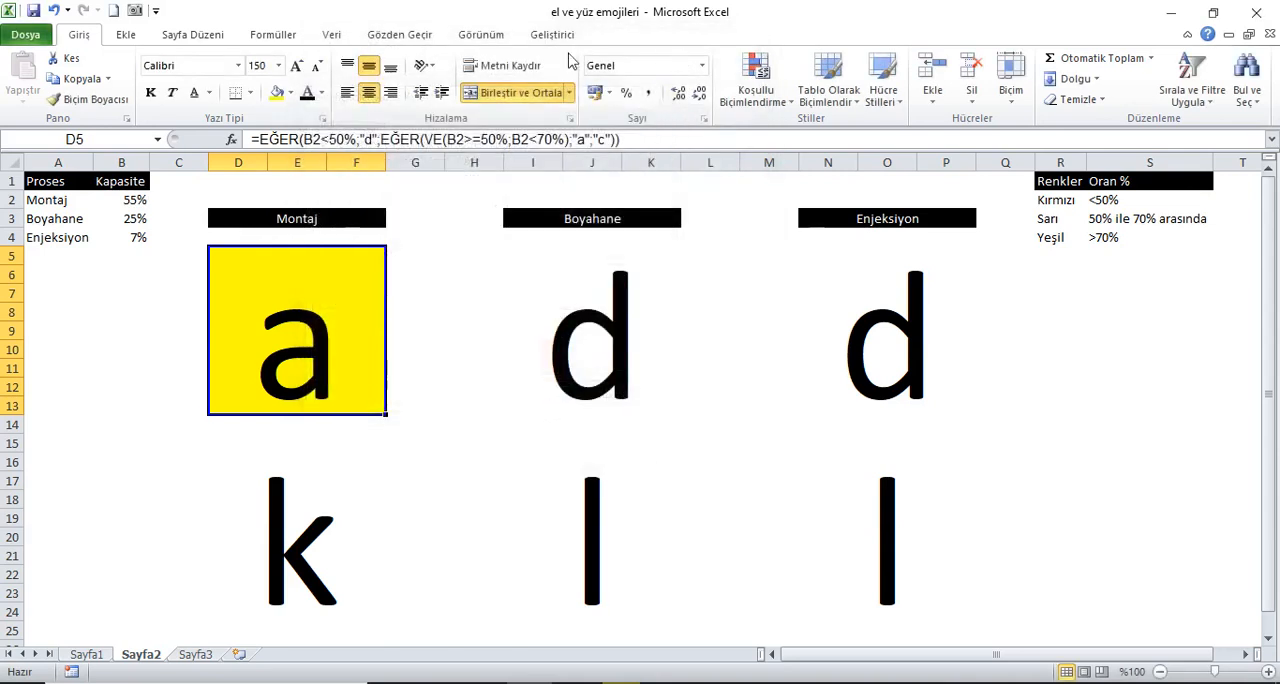
Step: Recalculate the workbook several times to check the upper Montaj block's fill colour against its capacity
left_click(273, 34)
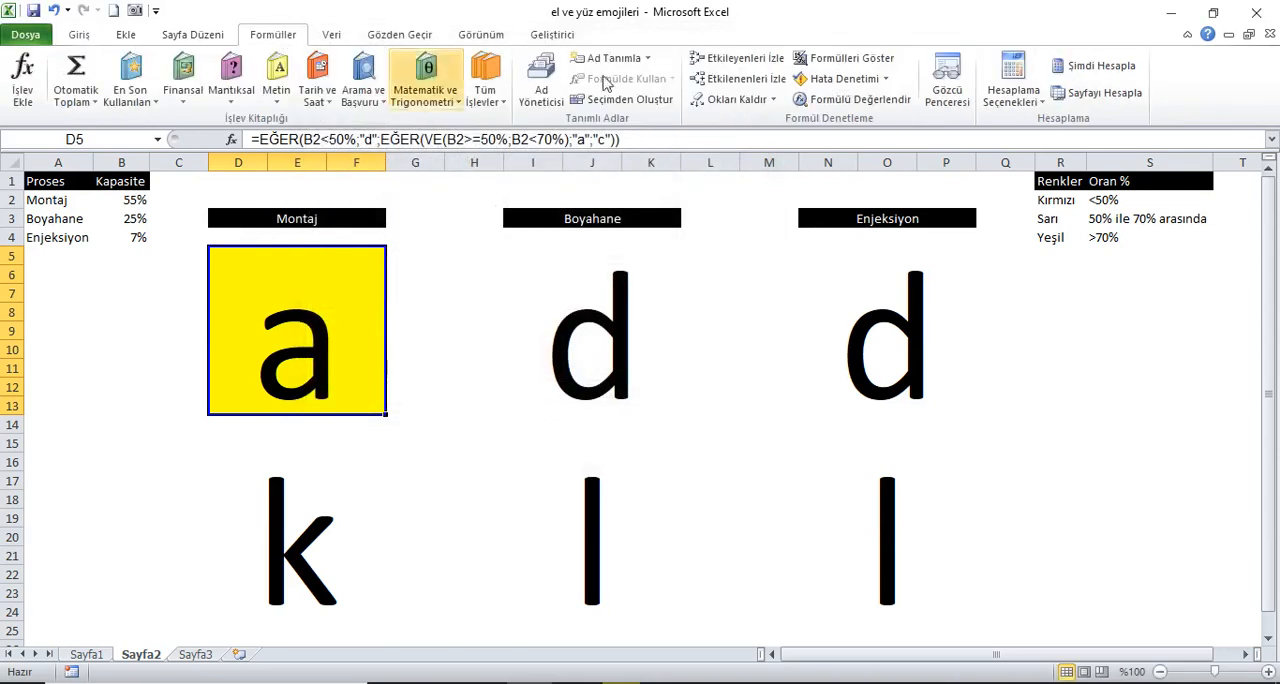
left_click(1078, 72)
left_click(1079, 72)
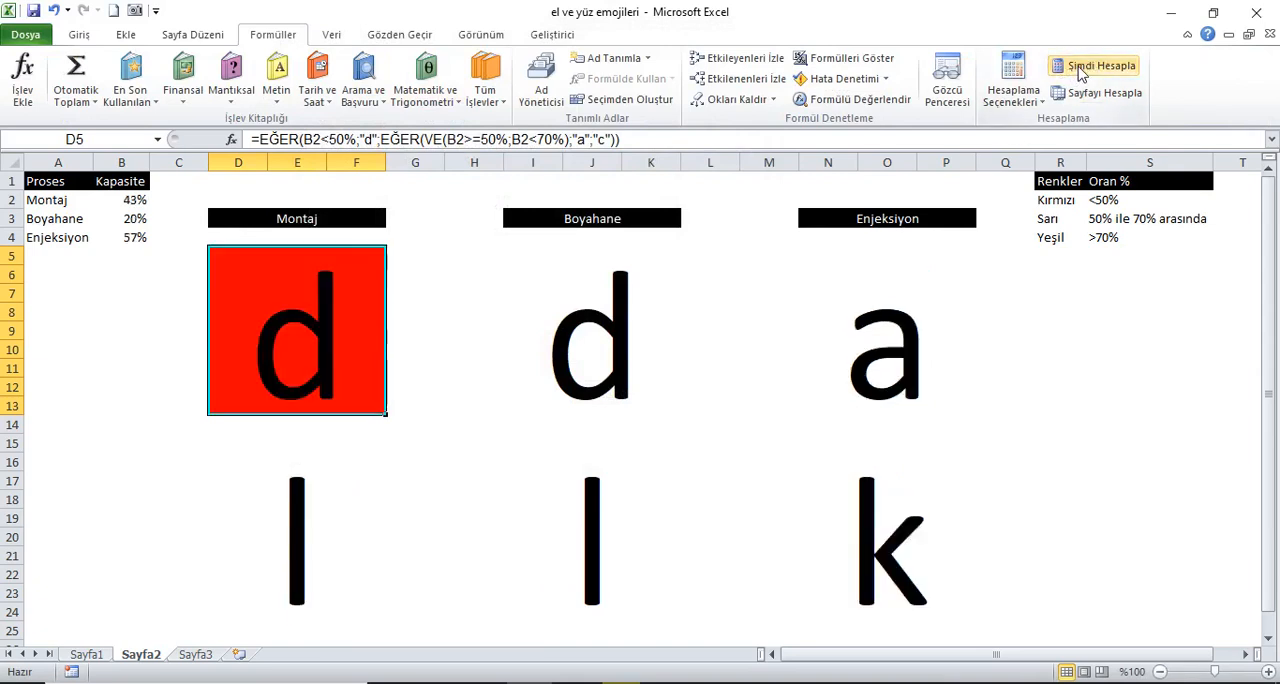
left_click(1080, 72)
left_click(1078, 72)
left_click(1078, 72)
left_click(1078, 72)
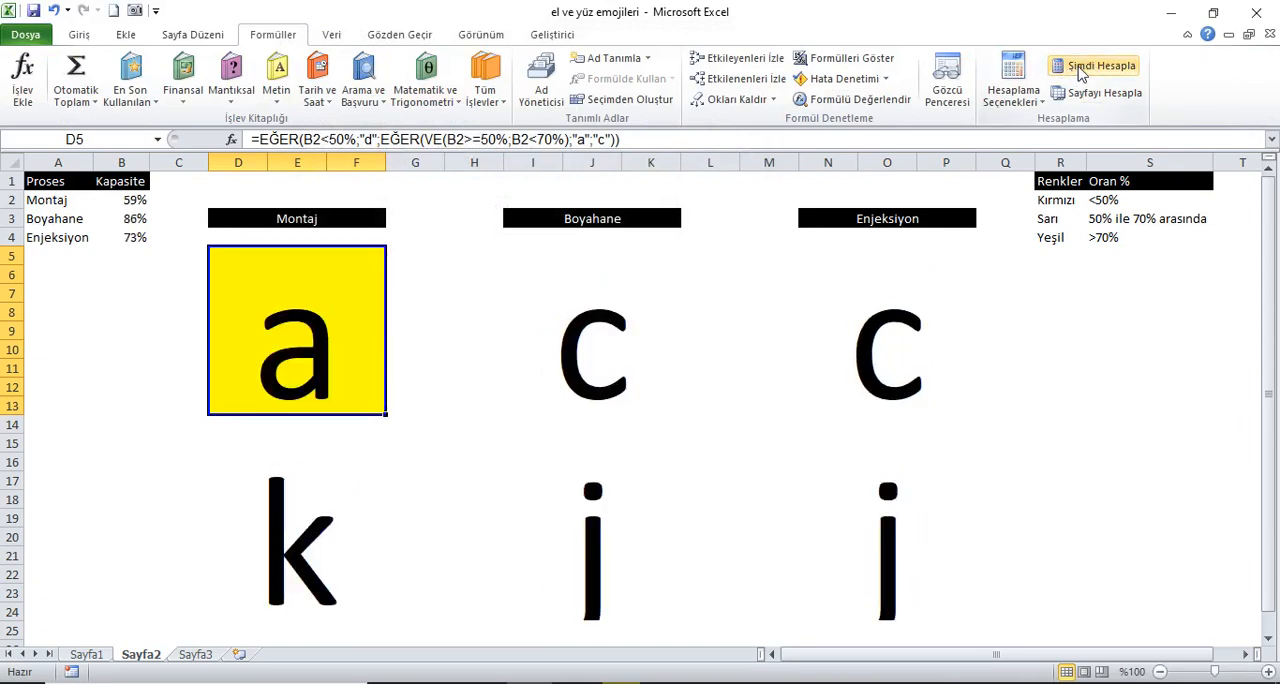
left_click(1078, 72)
left_click(1080, 70)
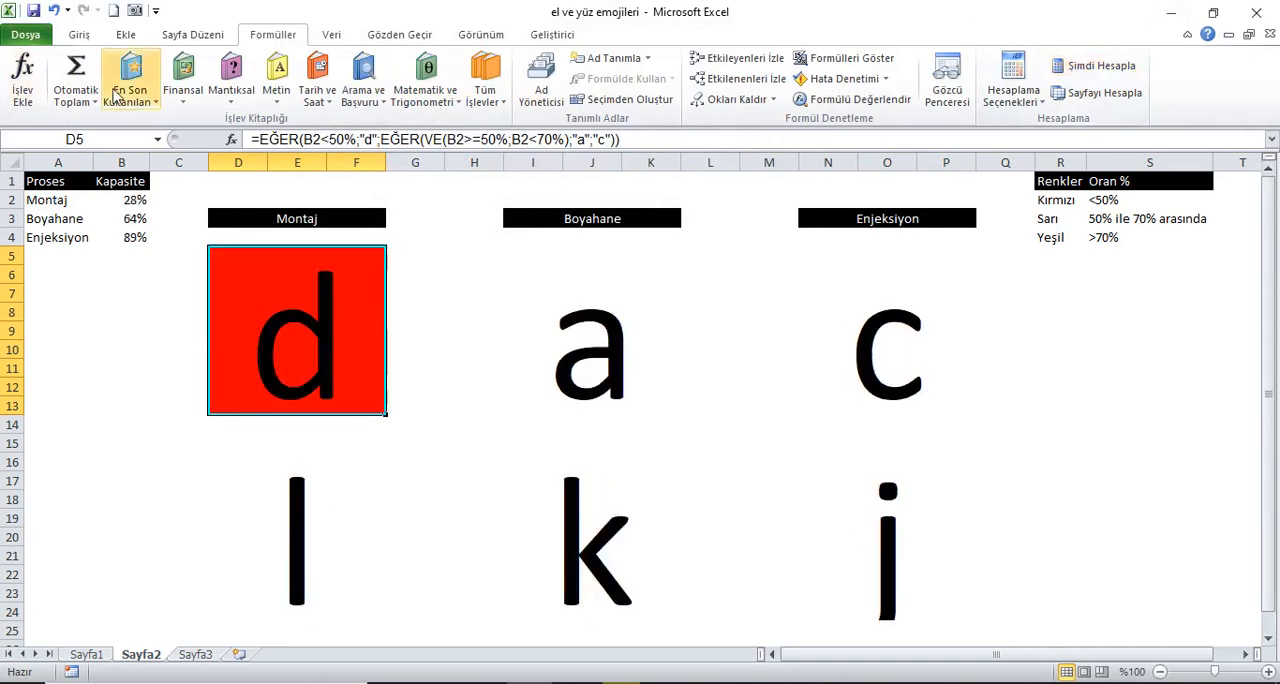
Step: Copy the upper Montaj block's formatting to the upper Boyahane and Enjeksiyon blocks with the format painter
left_click(82, 38)
left_click(92, 100)
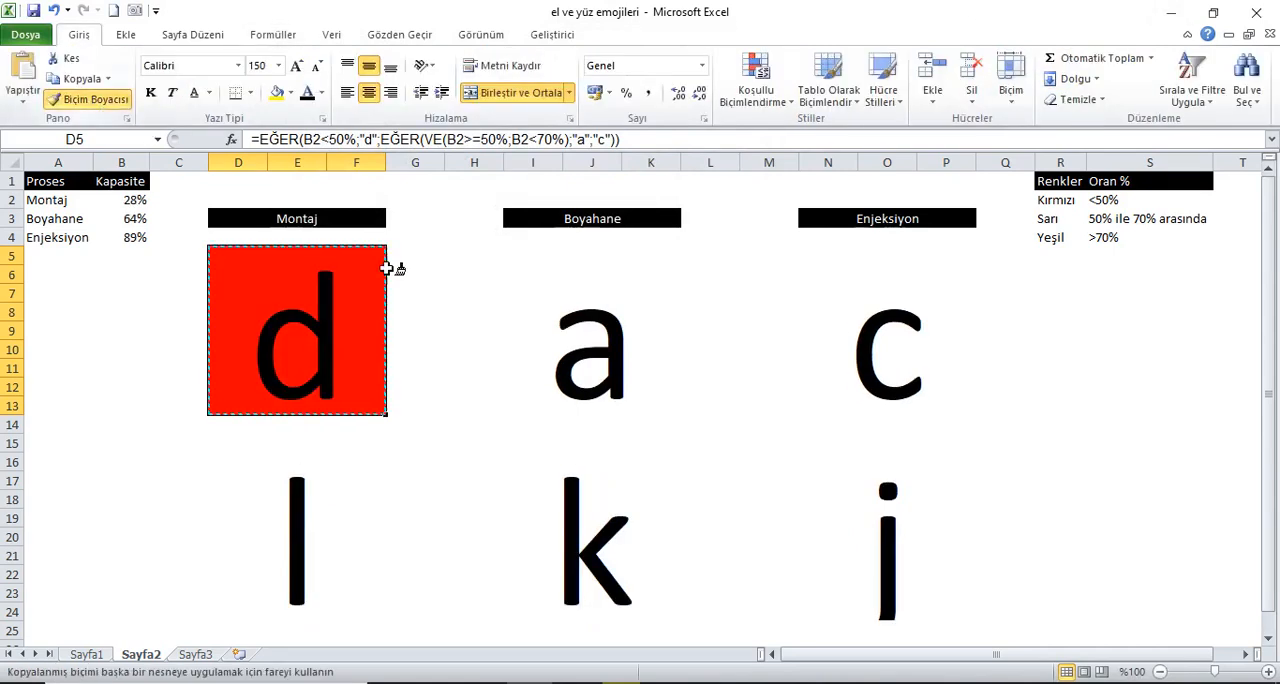
left_click(581, 338)
left_click(92, 100)
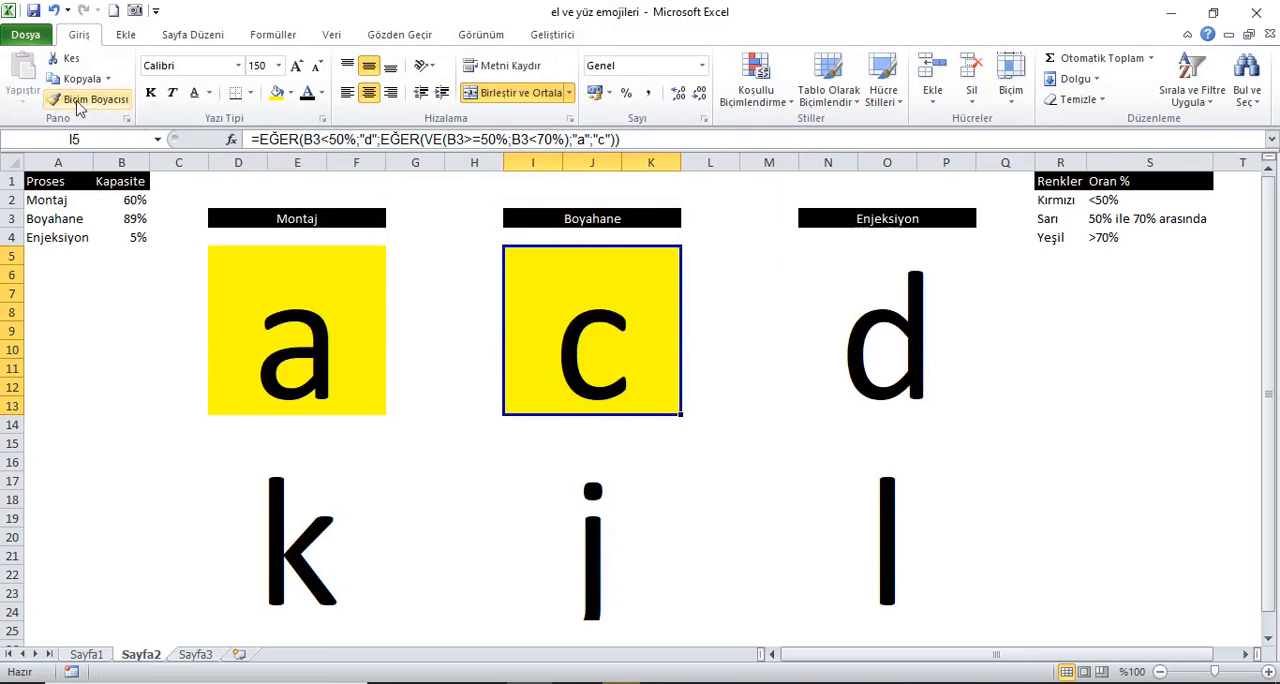
left_click(851, 340)
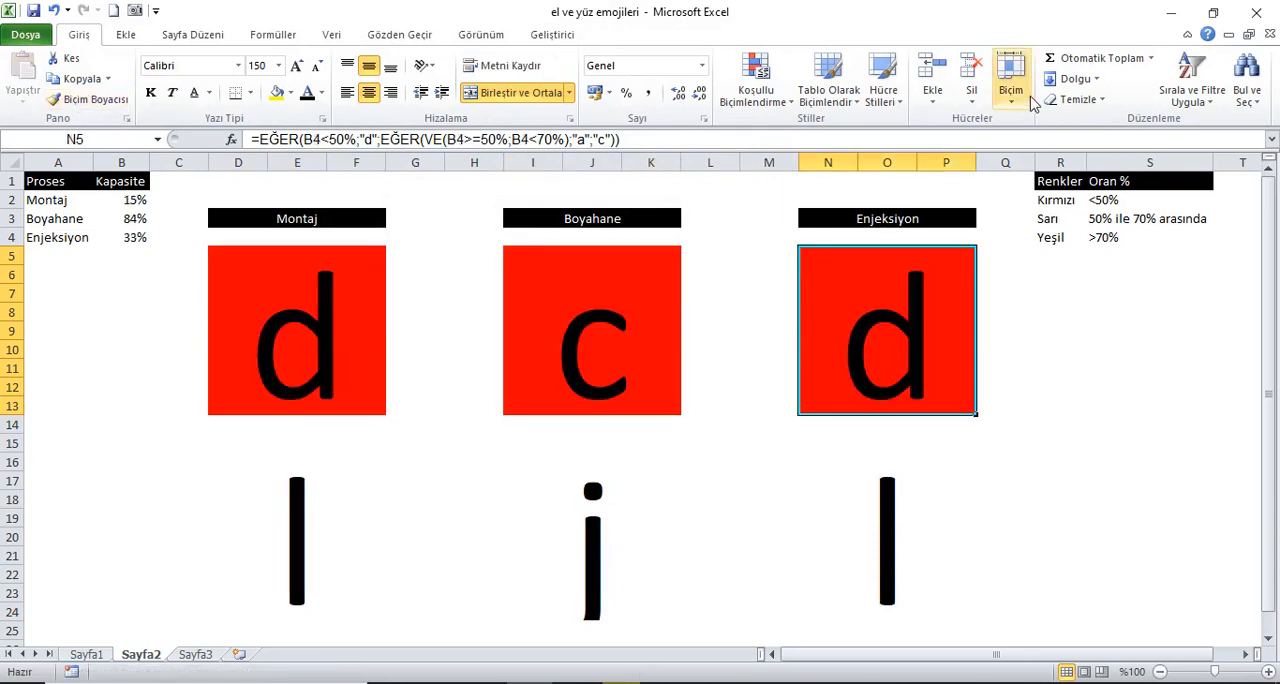
Step: Recalculate the workbook to compare the fill colours of the three upper blocks with their capacities
left_click(270, 36)
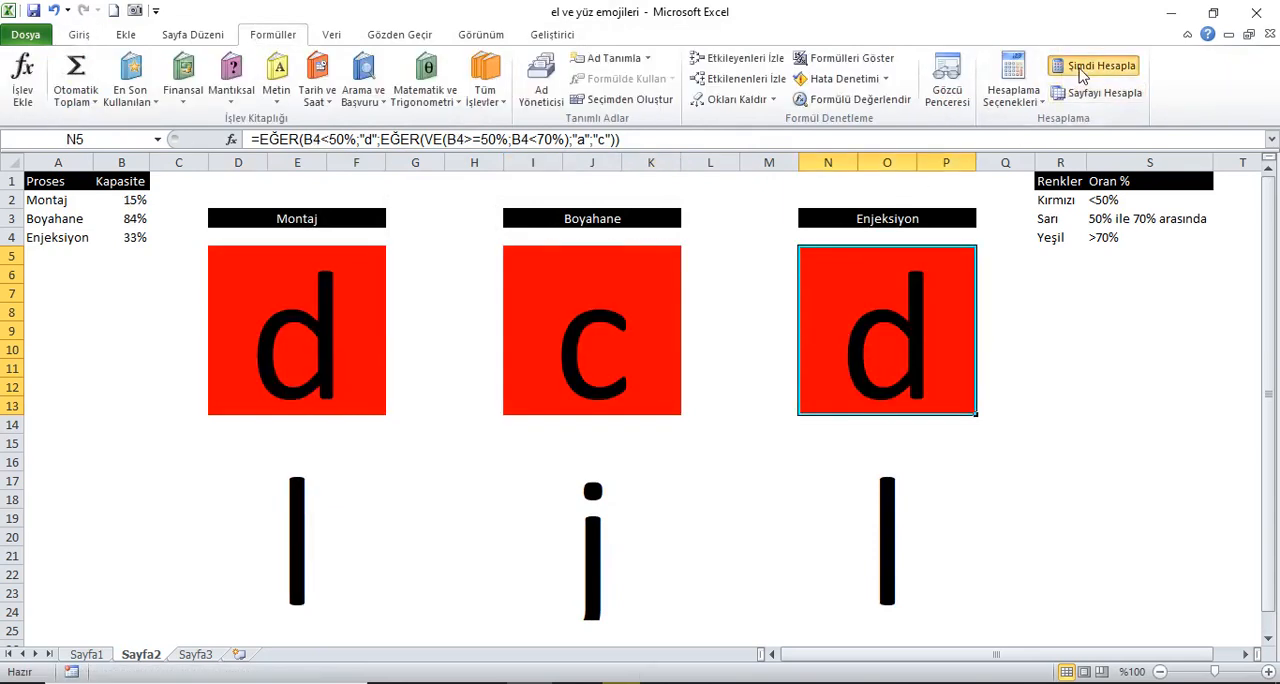
left_click(1078, 68)
left_click(1080, 70)
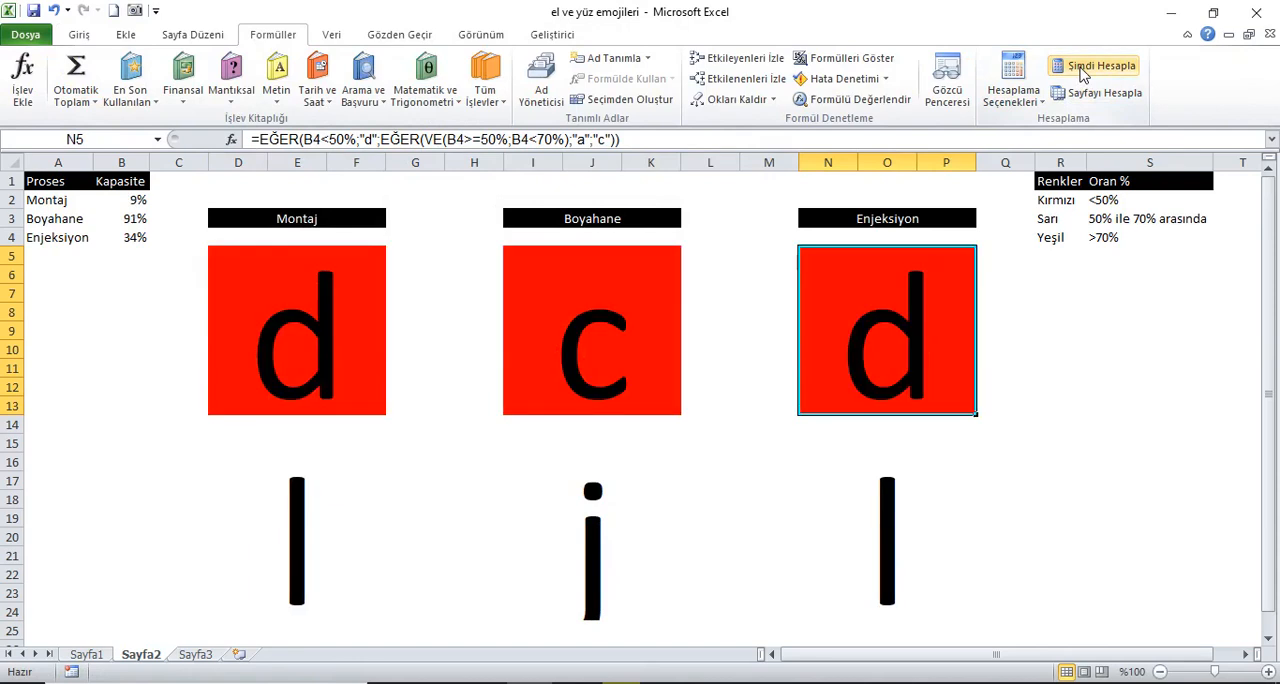
Step: Change the upper Boyahane block's red conditional formatting rule formula to =$B$3<50%
left_click(568, 340)
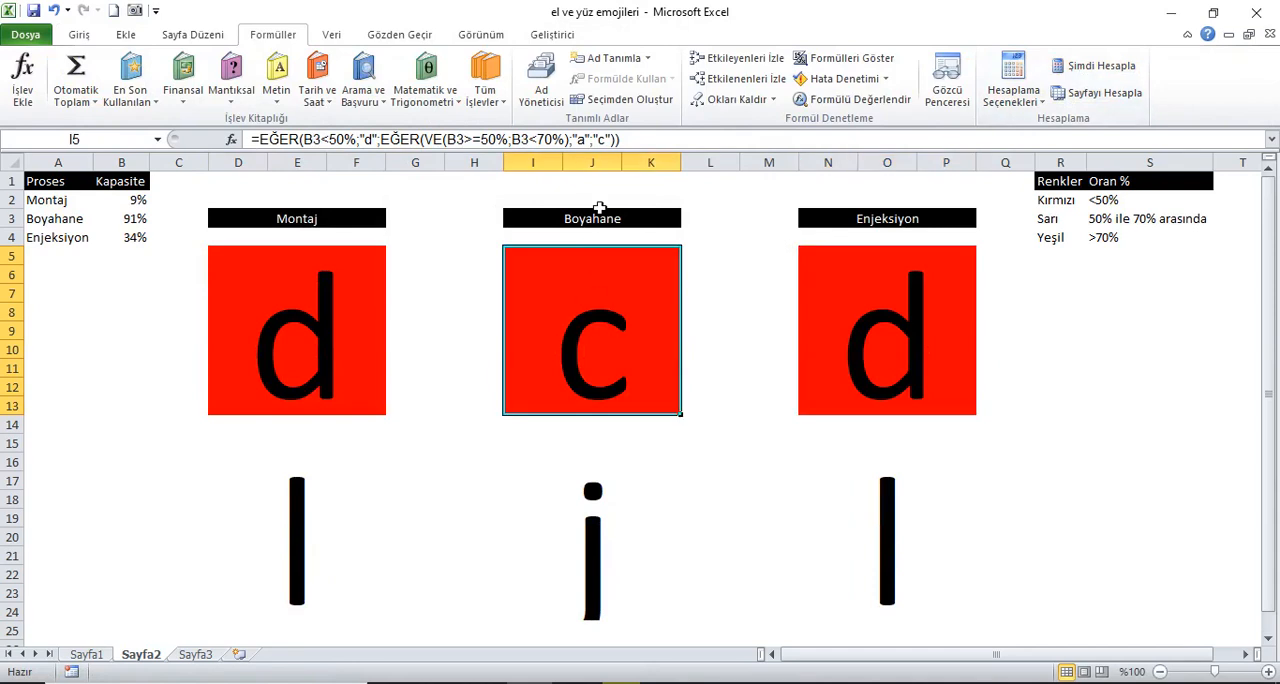
left_click(87, 37)
left_click(775, 100)
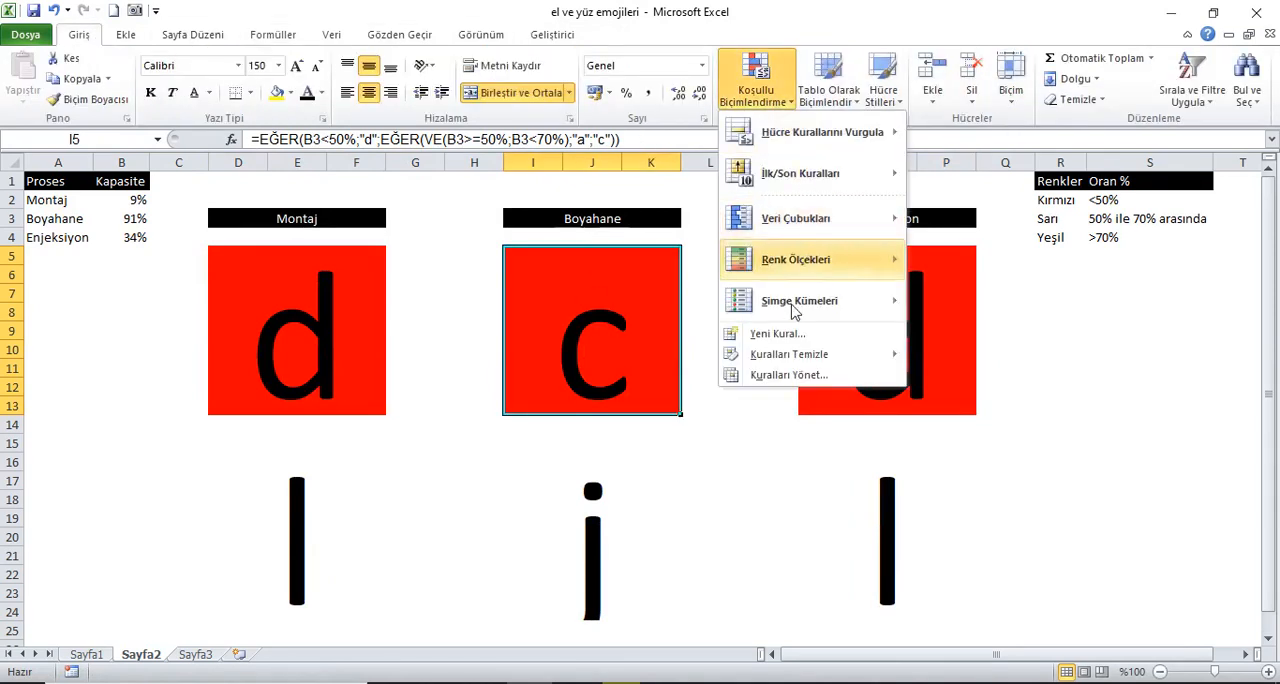
left_click(787, 375)
double_click(300, 235)
left_click_drag(394, 106, 519, 116)
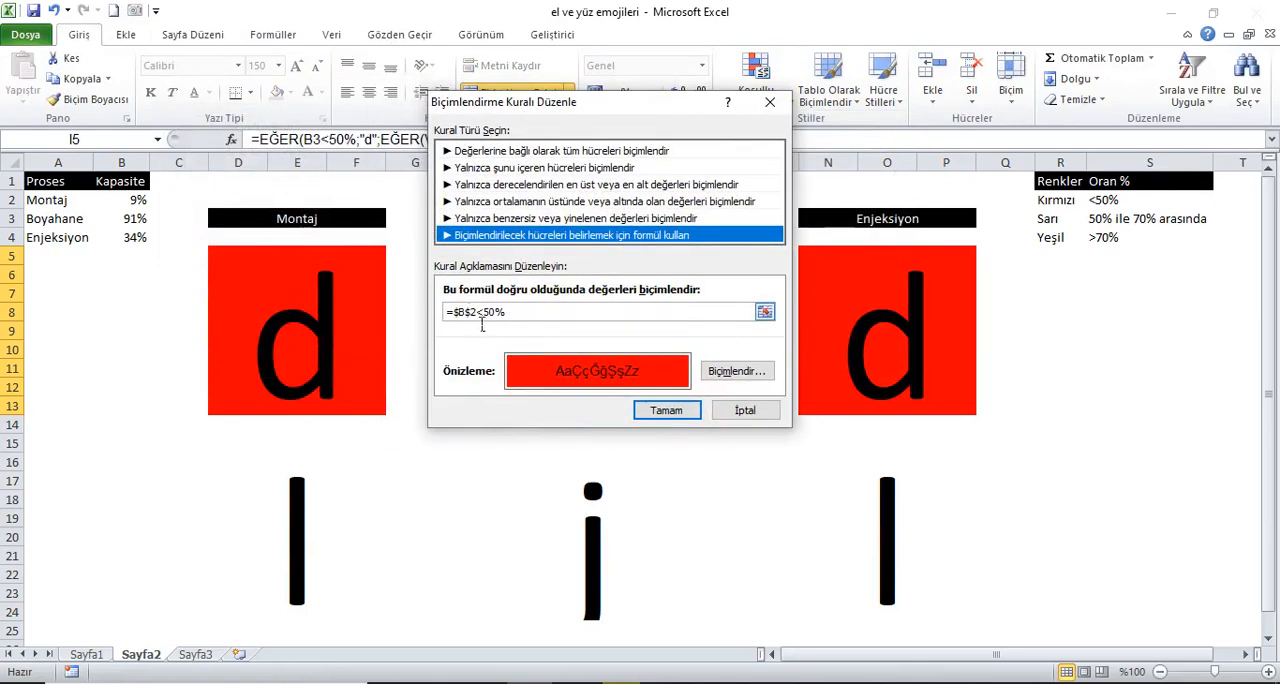
left_click(485, 314)
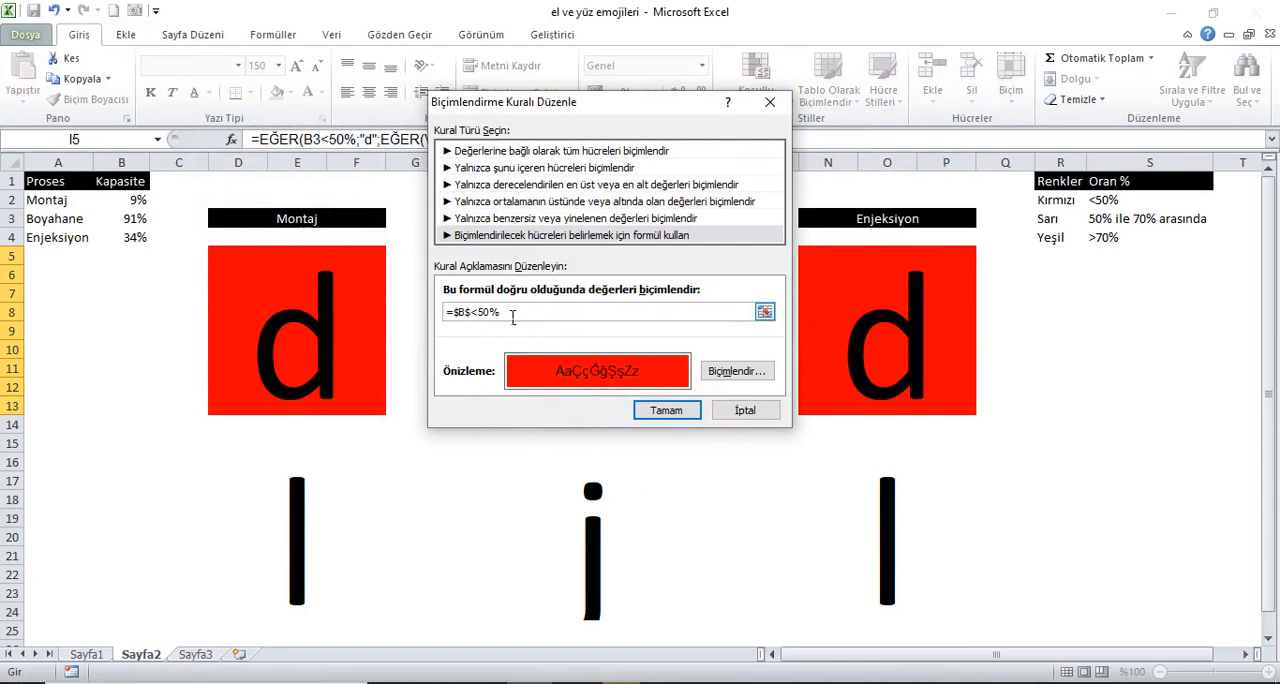
left_click(665, 410)
Step: Change the upper Boyahane block's yellow rule formula to =VE($B$3>=50%;$B$3<70%)
left_click(278, 258)
double_click(278, 258)
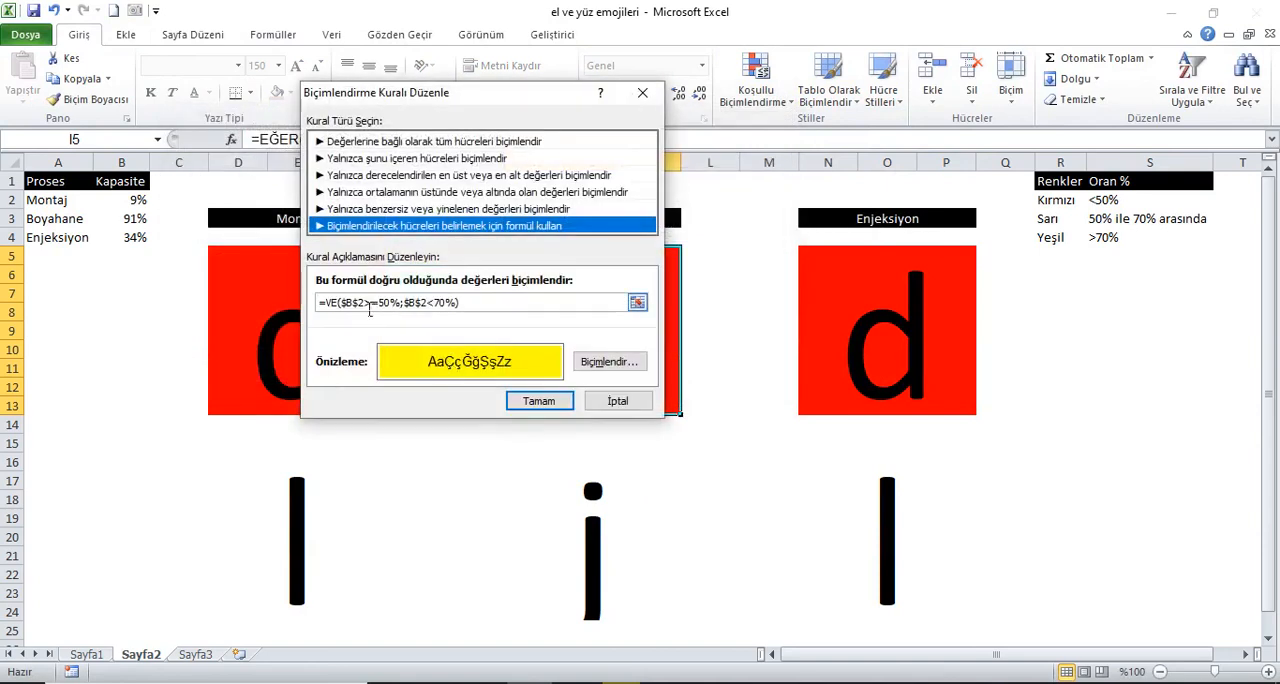
left_click(367, 304)
key("BackSpace")
type("3")
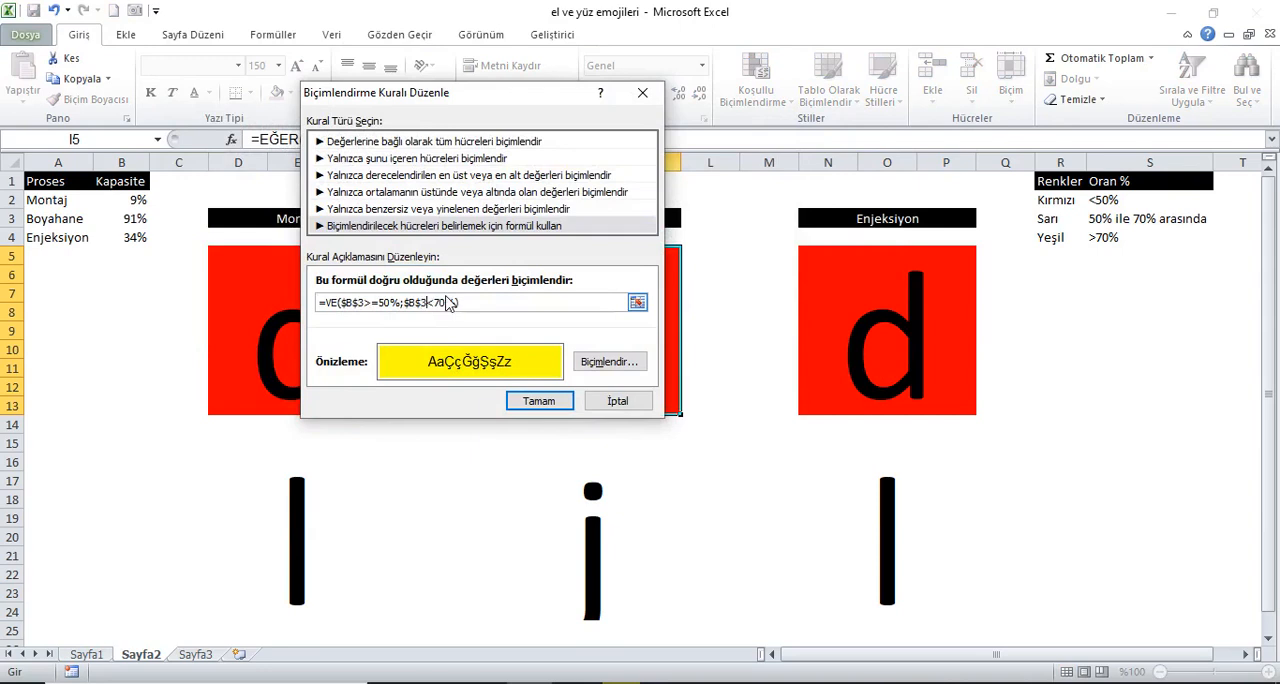
left_click(538, 400)
Step: Change the upper Boyahane block's green rule formula to =$B$3>=70% and apply the block's edited rules
left_click(295, 285)
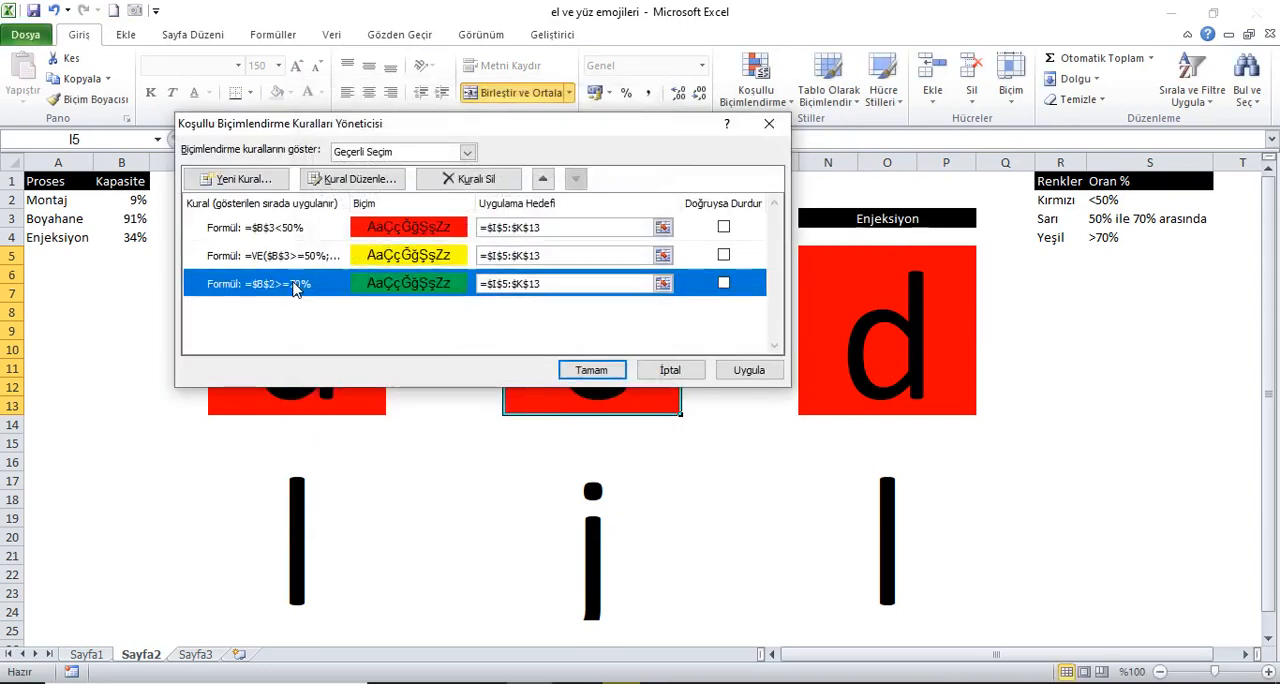
double_click(295, 285)
left_click(374, 308)
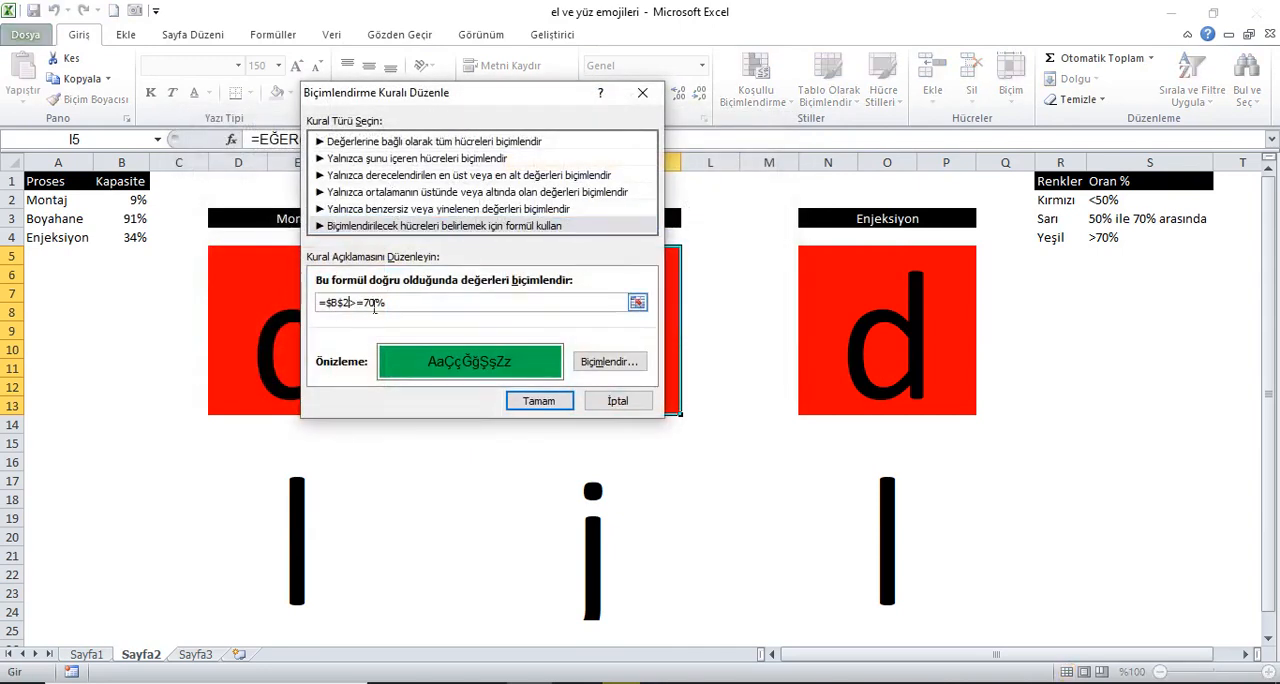
key("BackSpace")
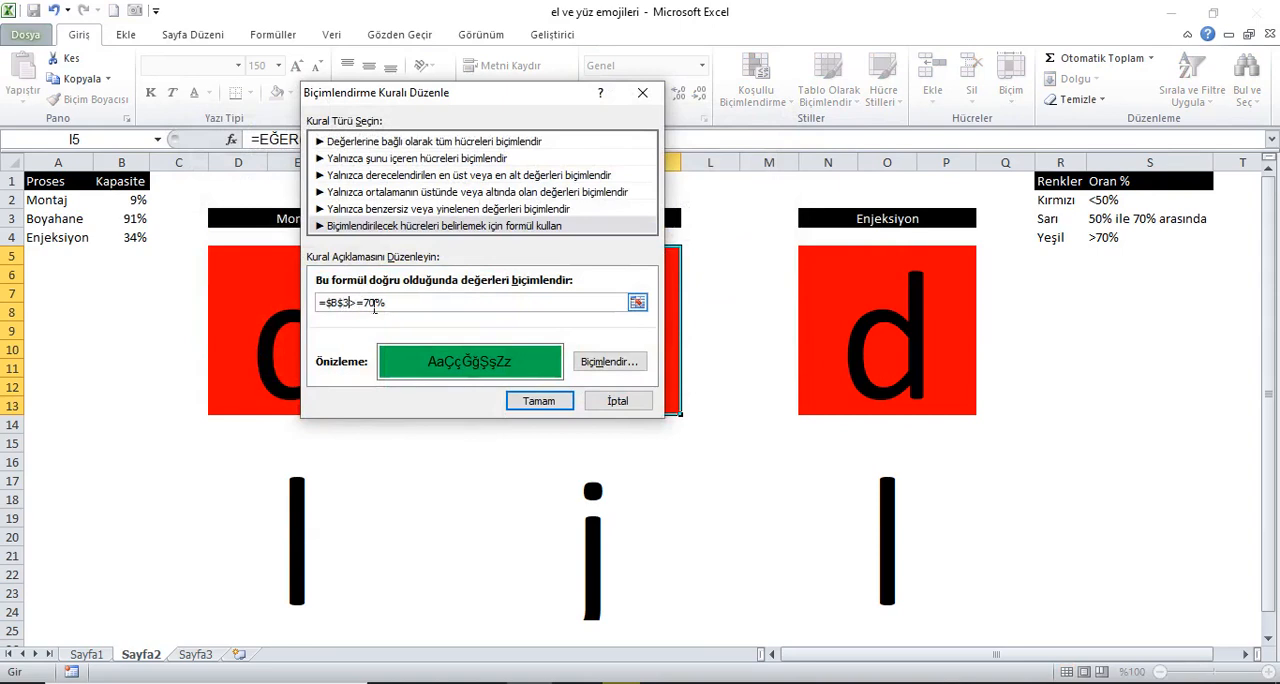
left_click(540, 401)
left_click(740, 372)
left_click(588, 368)
Step: Change the upper Enjeksiyon block's red conditional formatting rule formula to =$B$4<50%
left_click(846, 343)
left_click(756, 82)
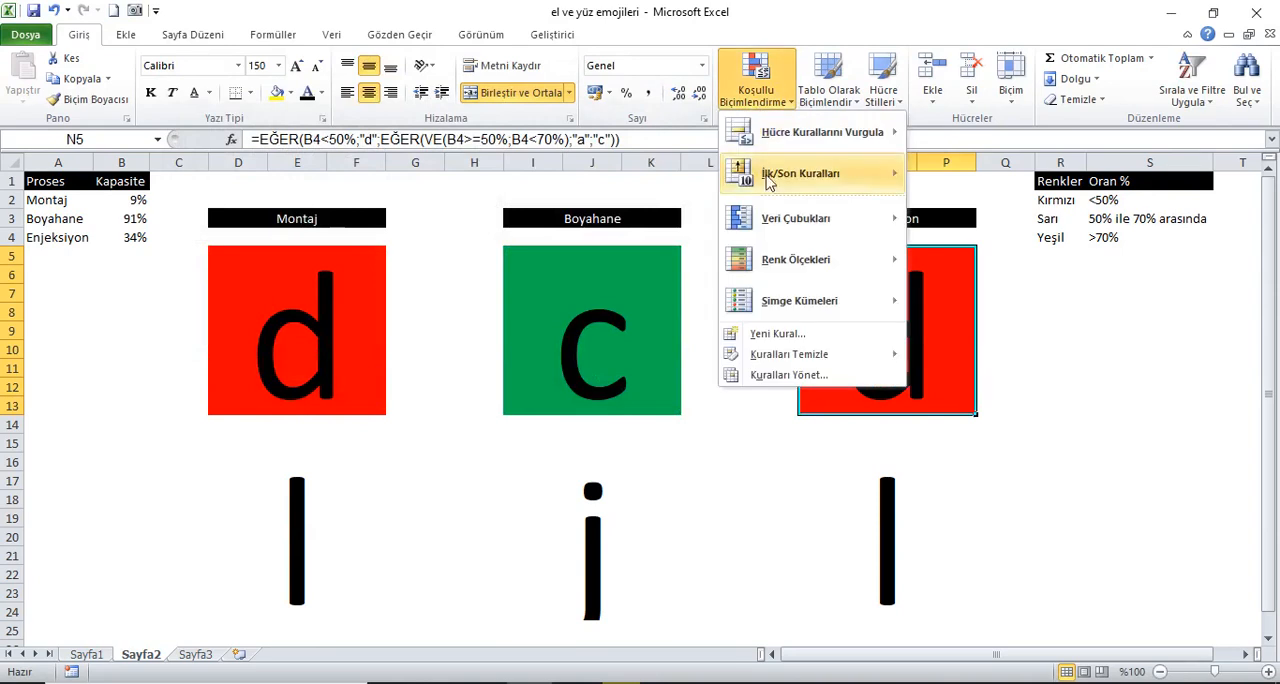
left_click(764, 376)
double_click(305, 230)
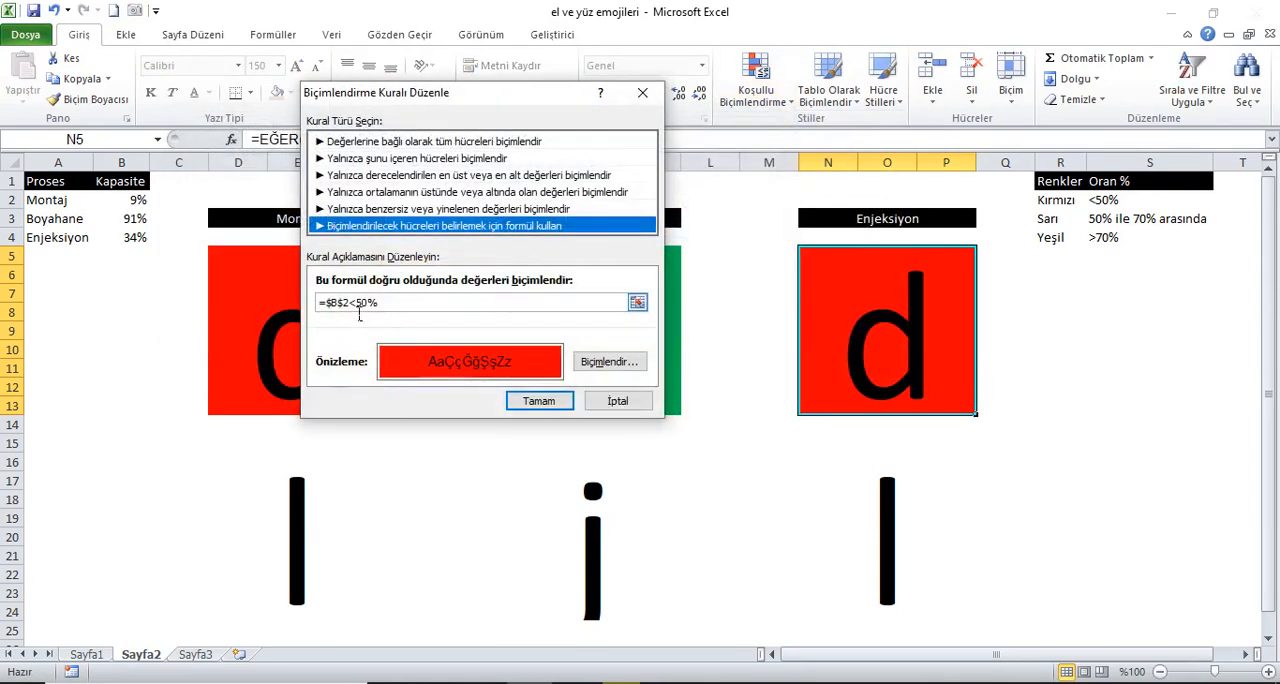
left_click(350, 303)
key("BackSpace")
type("4")
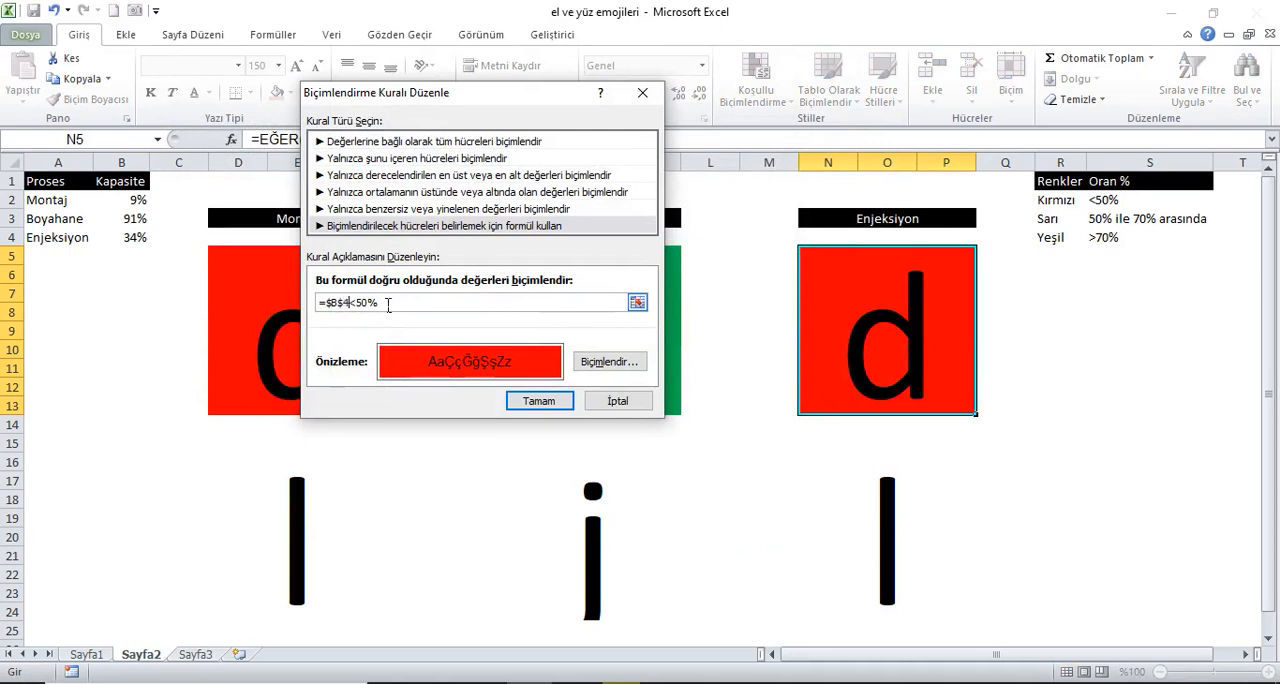
left_click(538, 400)
Step: Change the upper Enjeksiyon block's yellow rule formula to =VE($B$4>=50%;$B$4<70%)
double_click(300, 258)
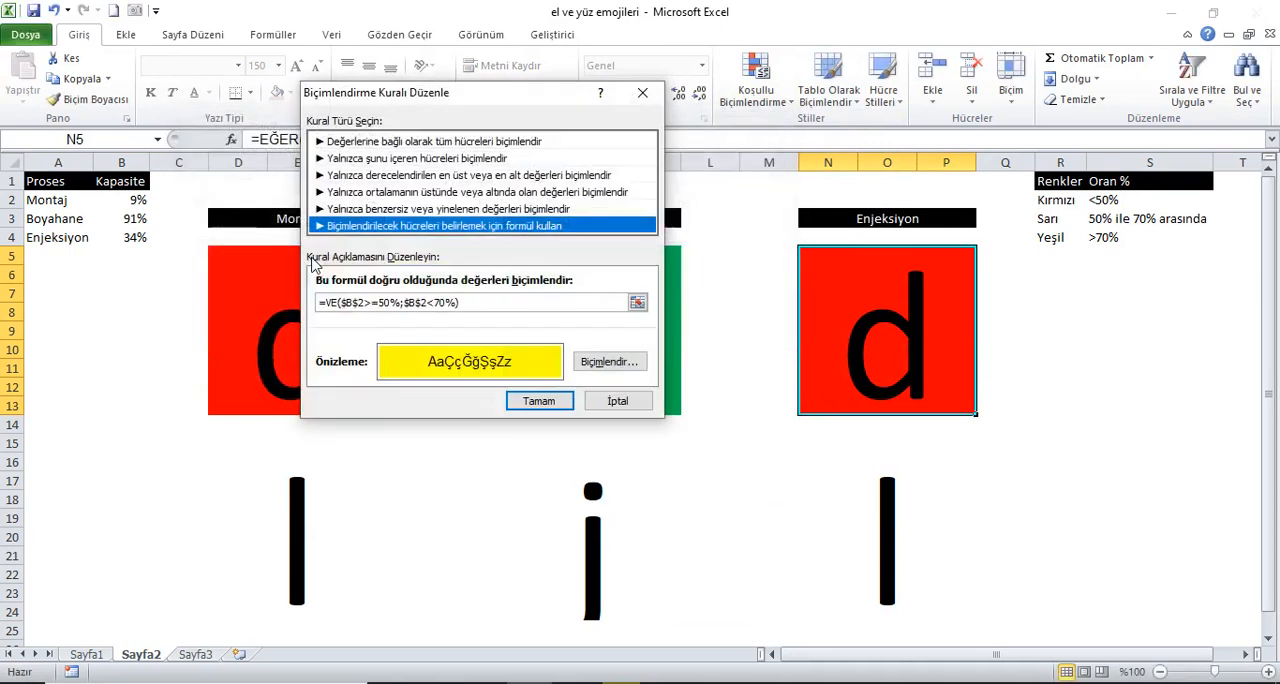
left_click(370, 306)
key("BackSpace")
type("4")
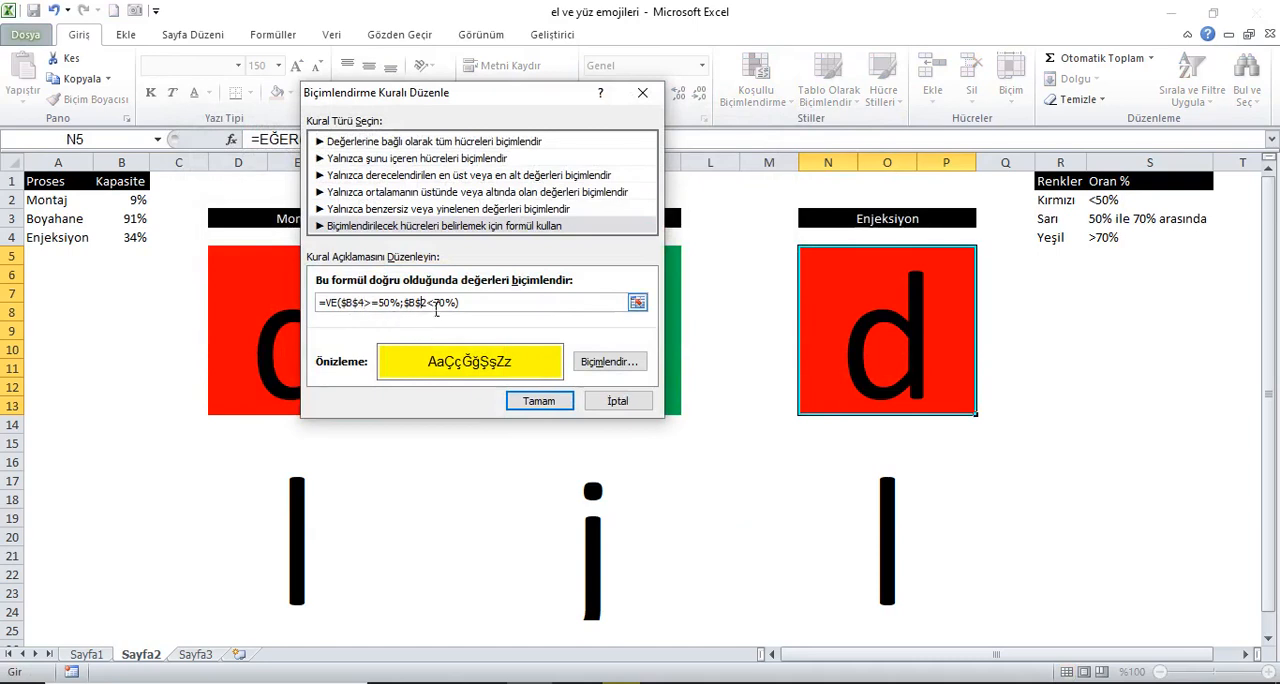
left_click(538, 400)
Step: Change the upper Enjeksiyon block's green rule formula to =$B$4>=70% and apply the block's edited rules
double_click(404, 280)
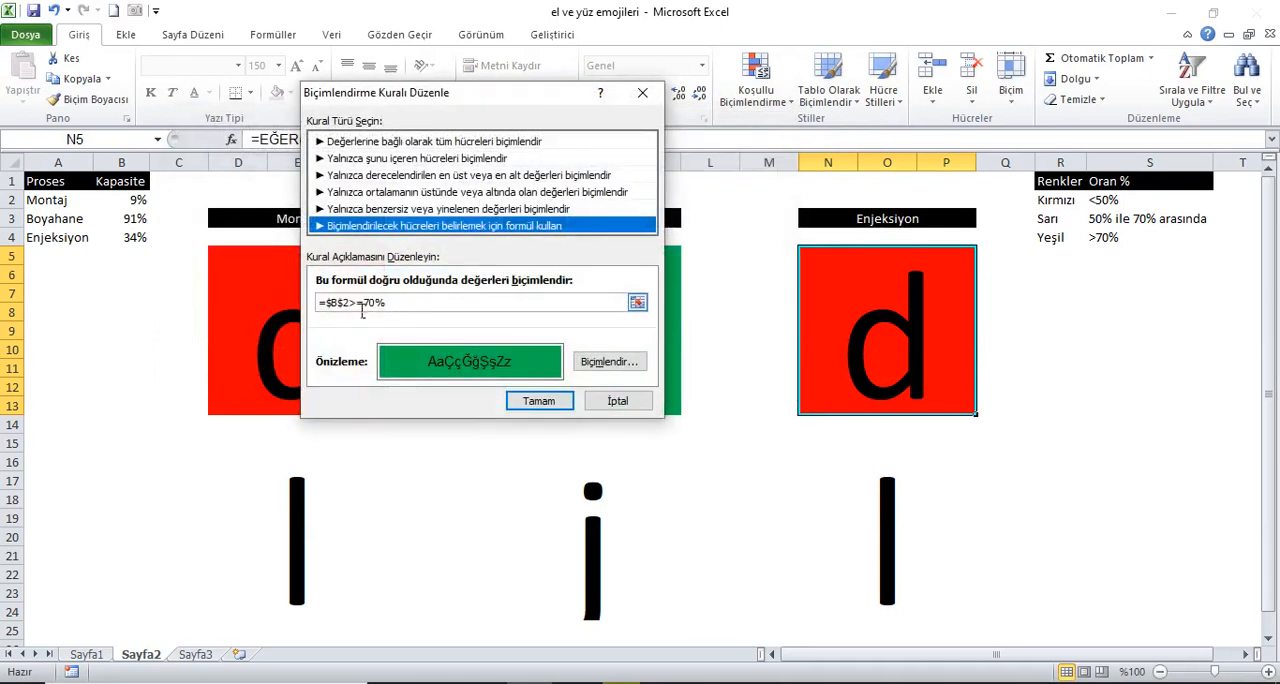
left_click(356, 304)
key("BackSpace")
type("4")
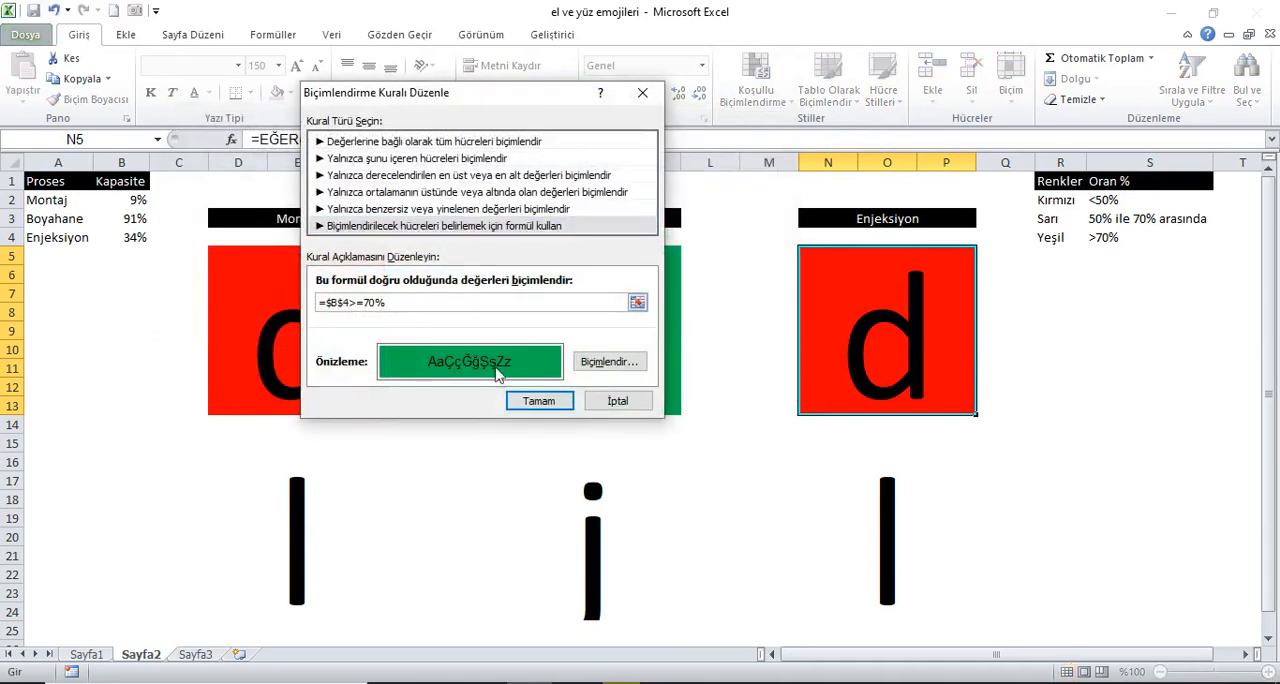
left_click(537, 403)
left_click(745, 372)
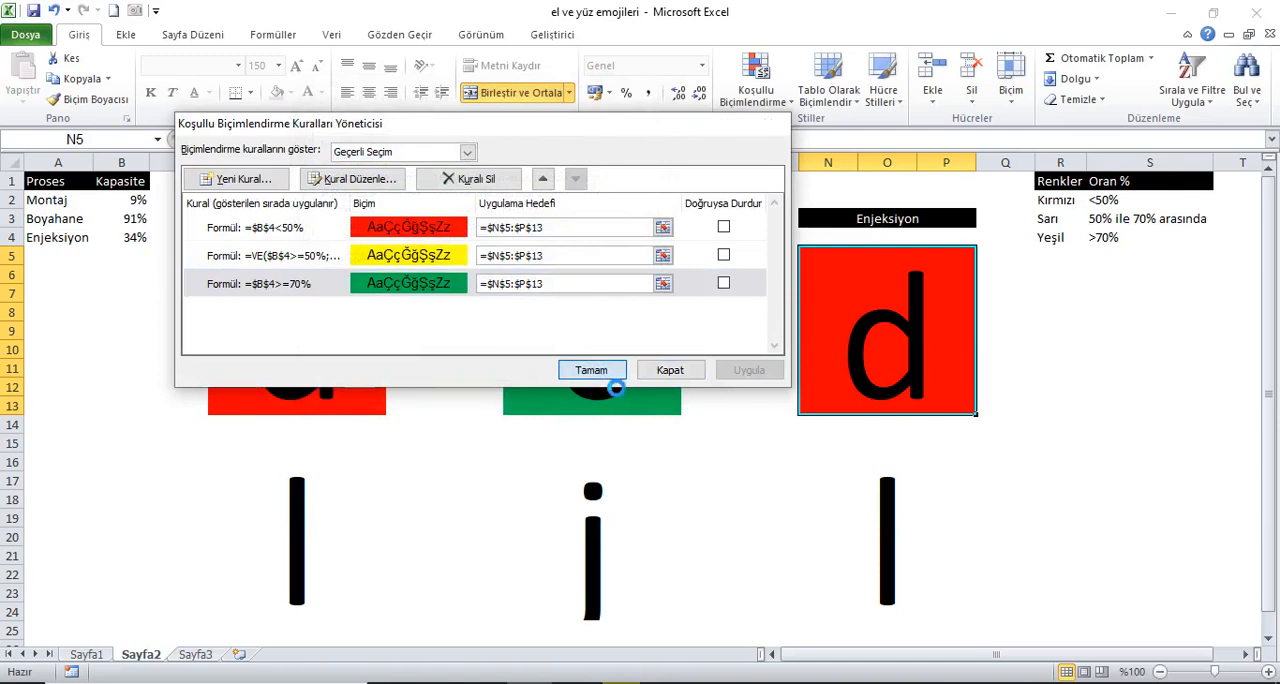
left_click(591, 370)
Step: Recalculate the workbook repeatedly to check that each upper block's fill colour follows its own process capacity
left_click(273, 34)
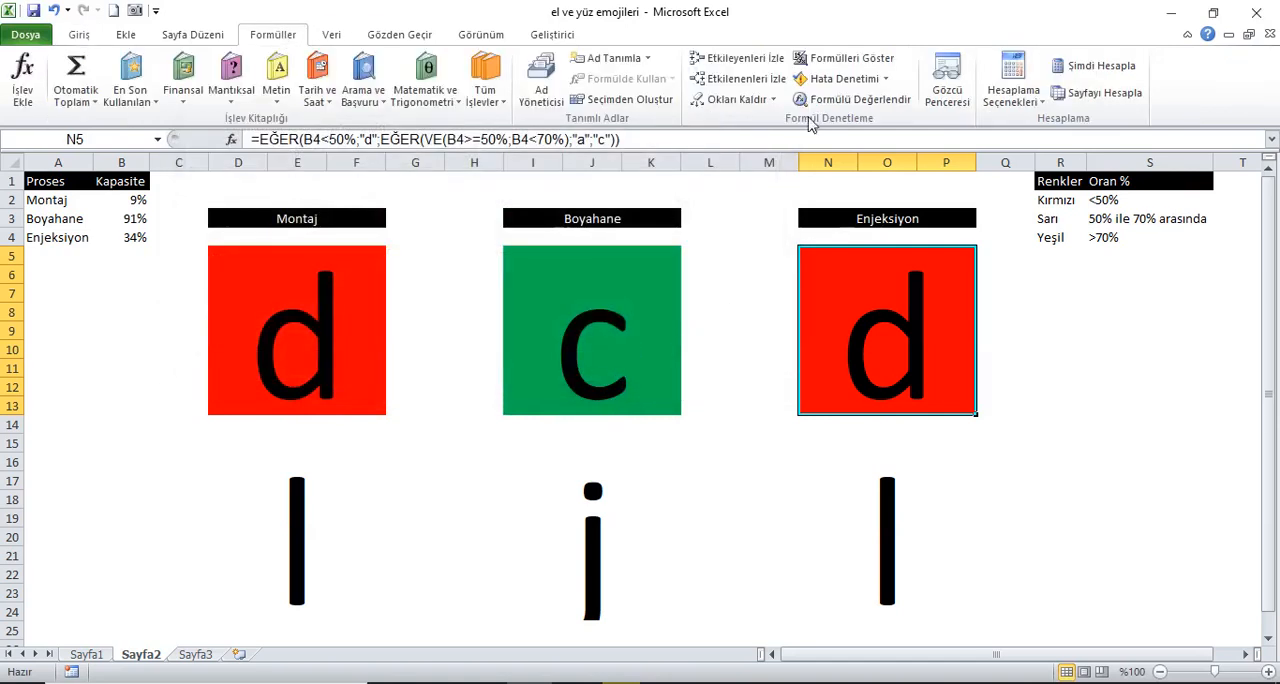
left_click(1083, 94)
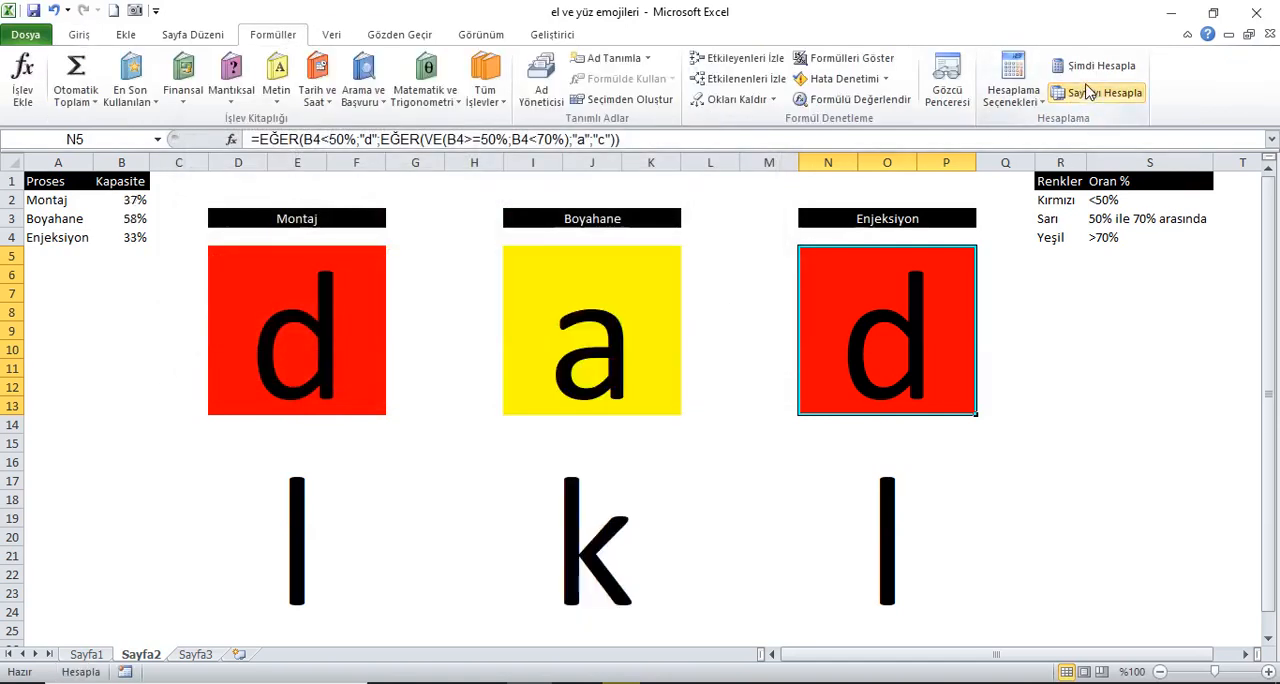
left_click(1098, 67)
left_click(1099, 67)
left_click(1099, 67)
left_click(1099, 67)
left_click(1099, 67)
left_click(1099, 67)
left_click(1100, 68)
left_click(1100, 68)
left_click(1100, 68)
left_click(1100, 68)
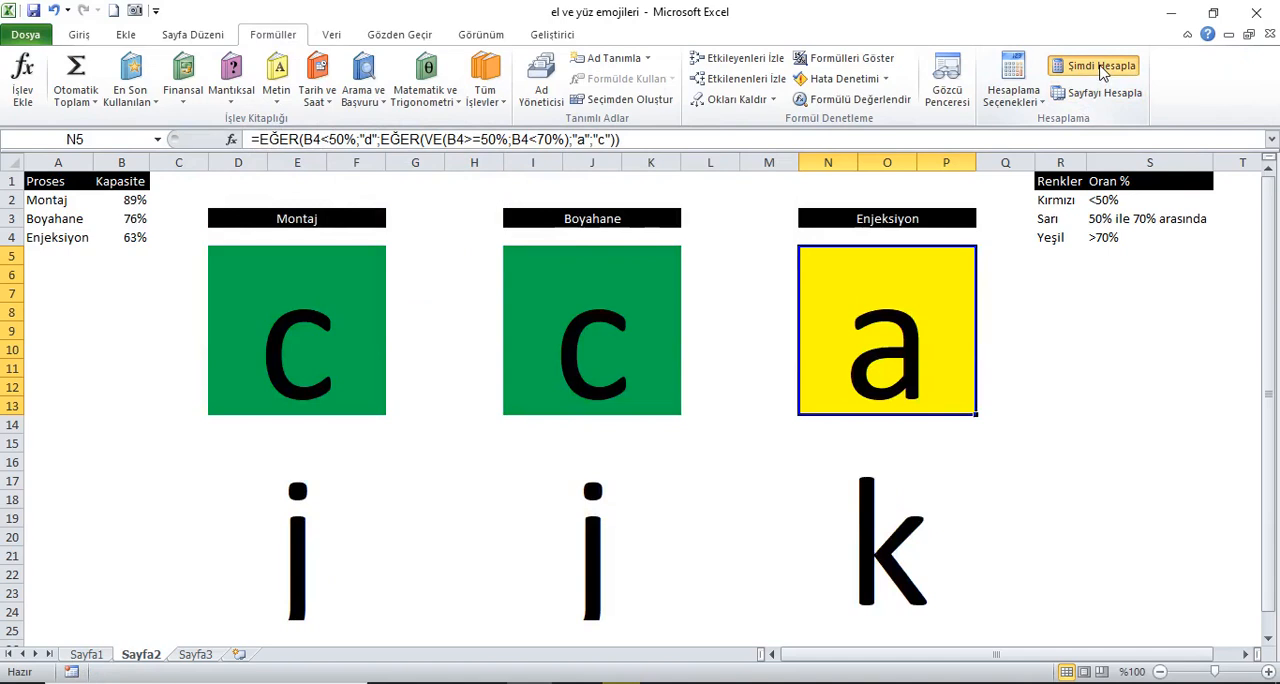
left_click(1100, 68)
left_click(1100, 68)
left_click(1100, 68)
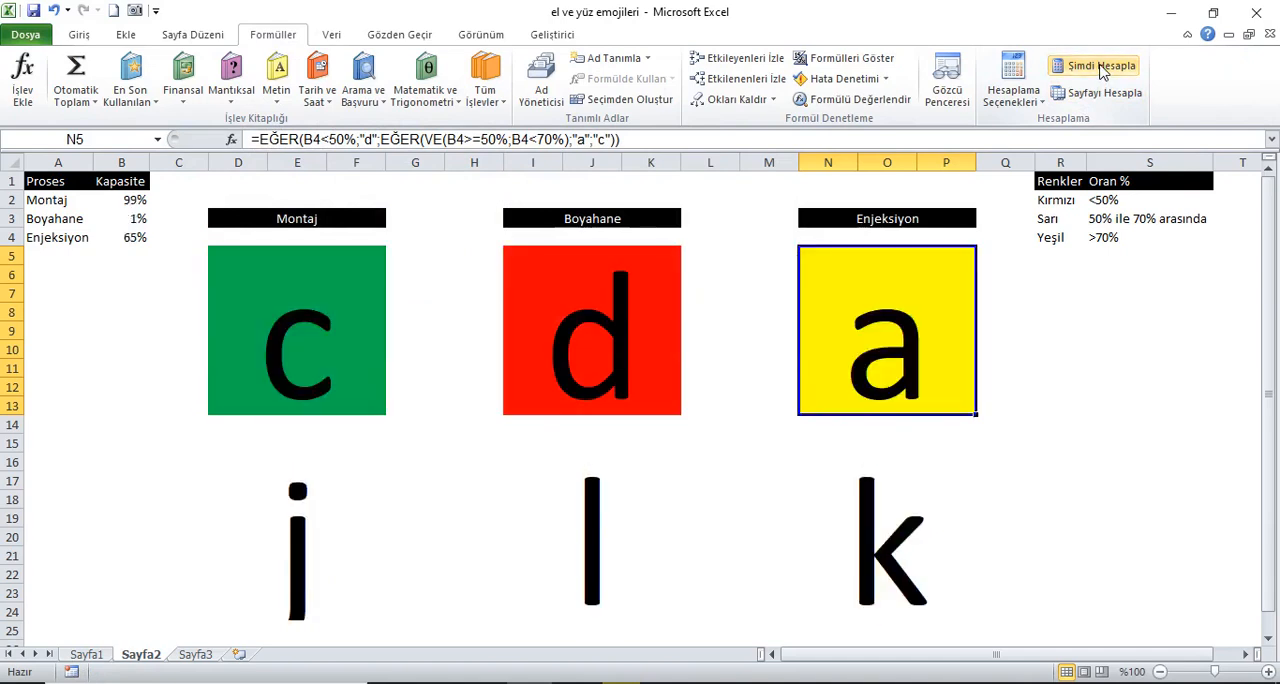
left_click(1100, 68)
left_click(1100, 68)
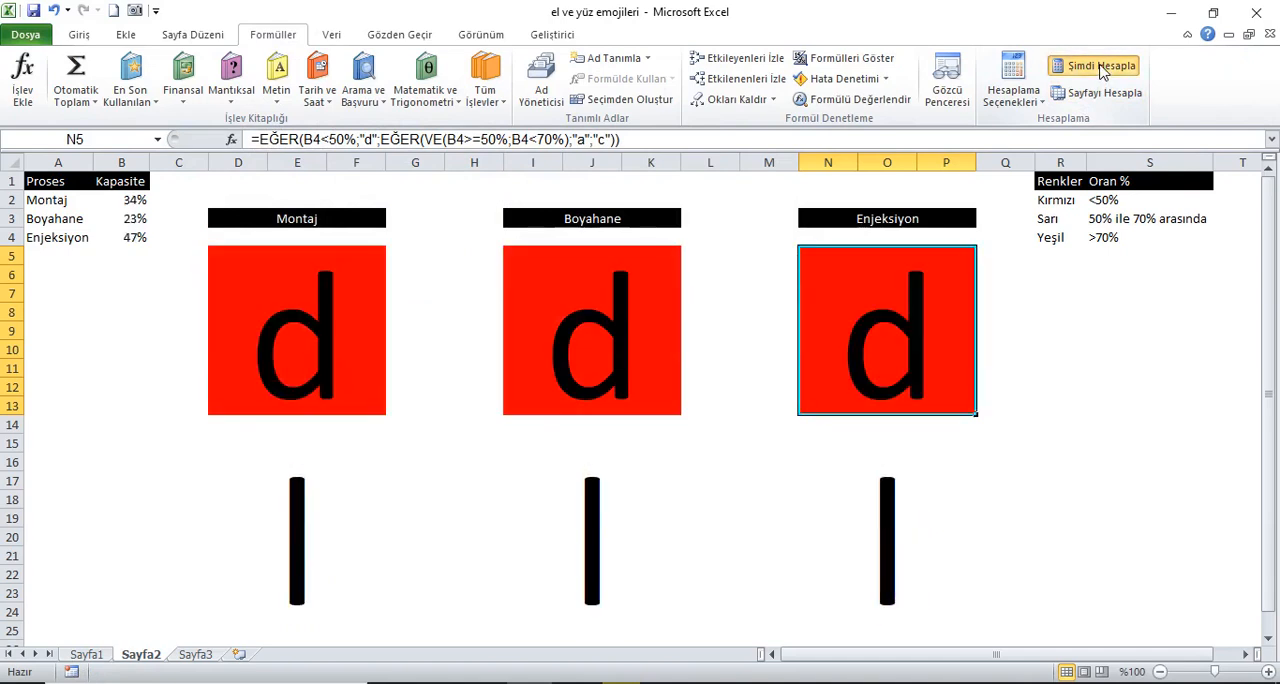
left_click(1100, 68)
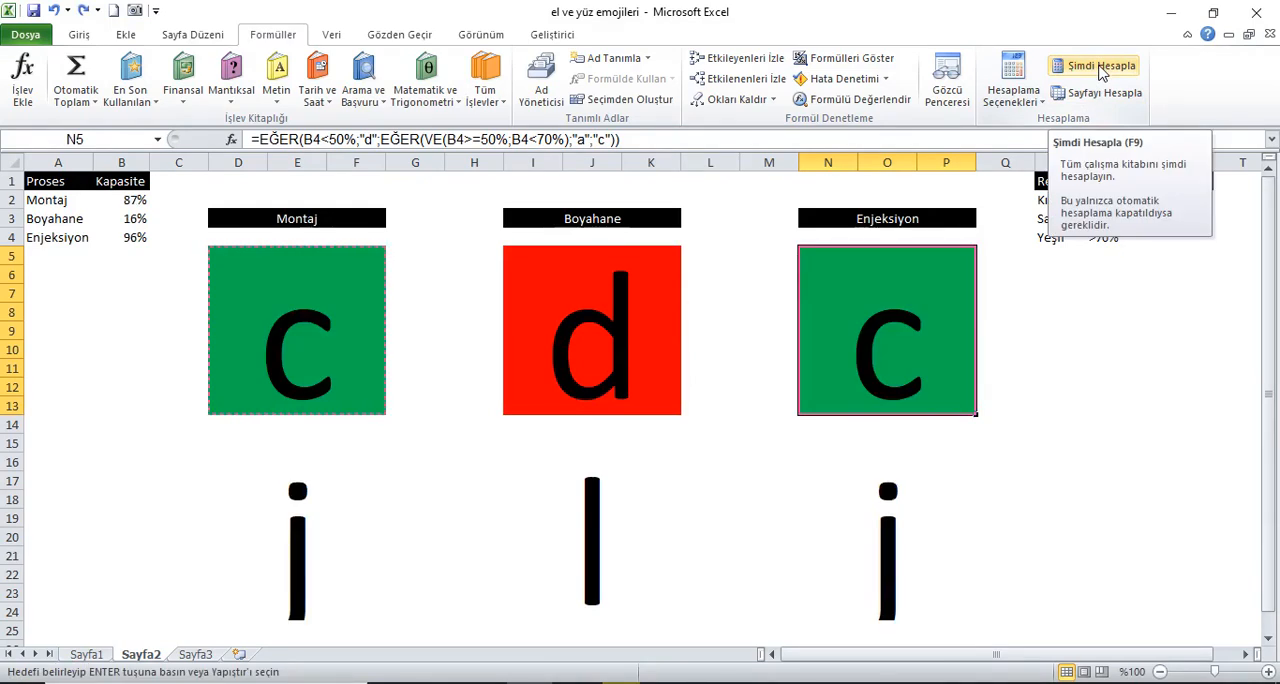
Step: Copy the formatting of the upper Montaj, Boyahane and Enjeksiyon blocks to the lower block beneath each with the format painter
left_click(80, 36)
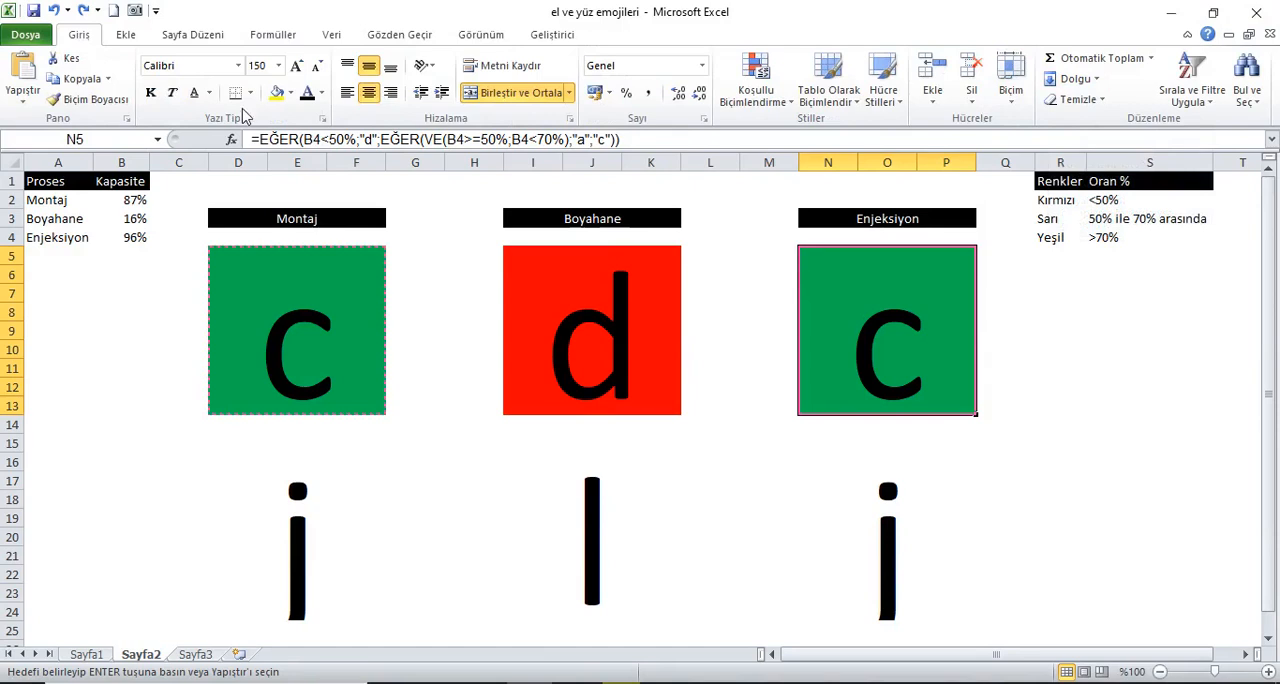
left_click(274, 280)
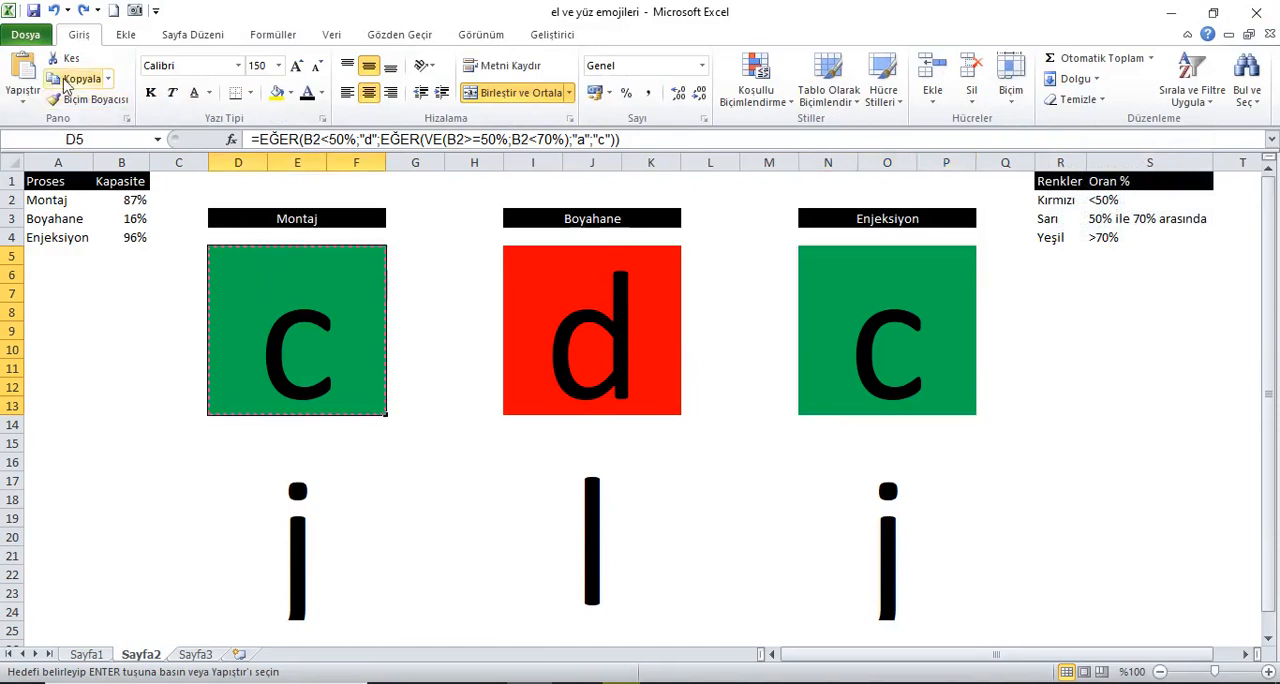
left_click(95, 99)
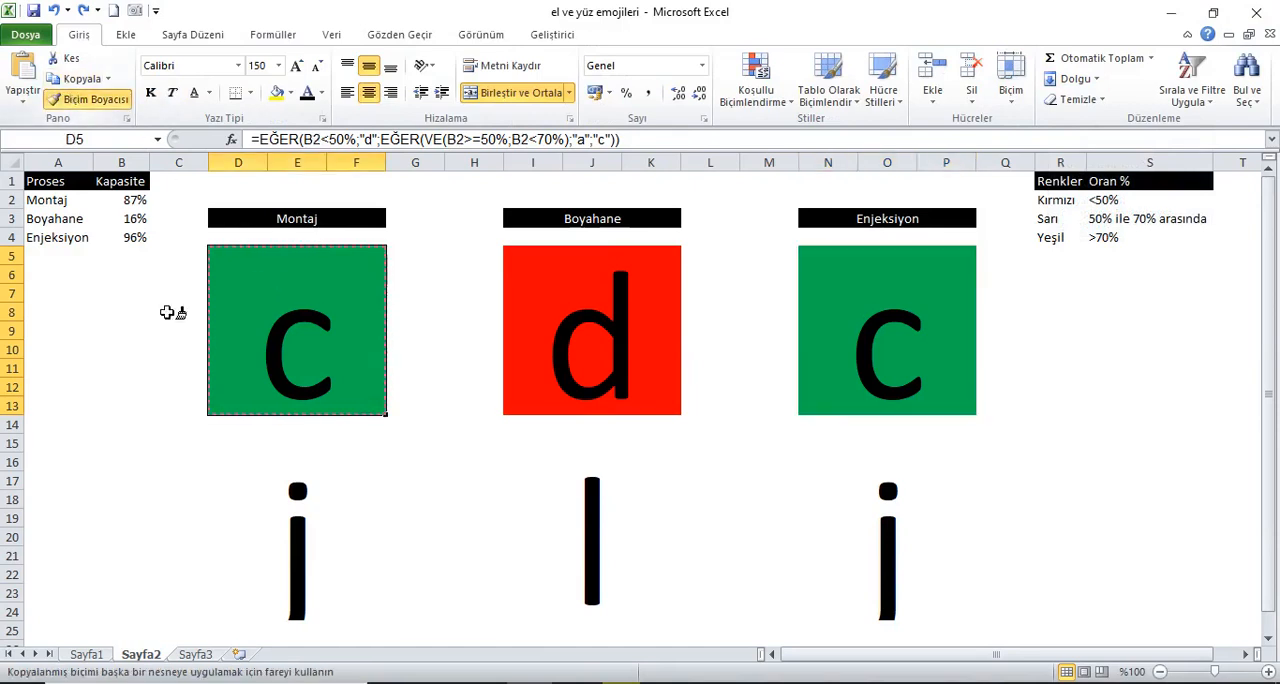
left_click(276, 552)
left_click(591, 357)
left_click(95, 99)
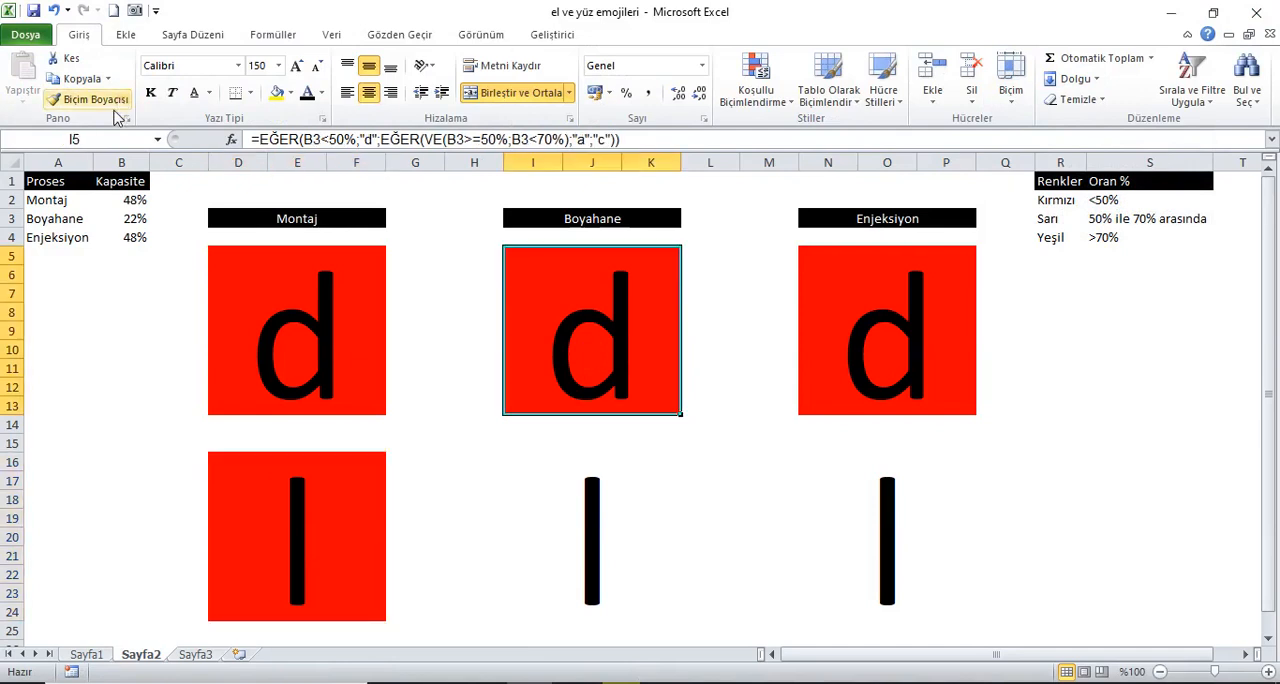
left_click(585, 512)
left_click(866, 334)
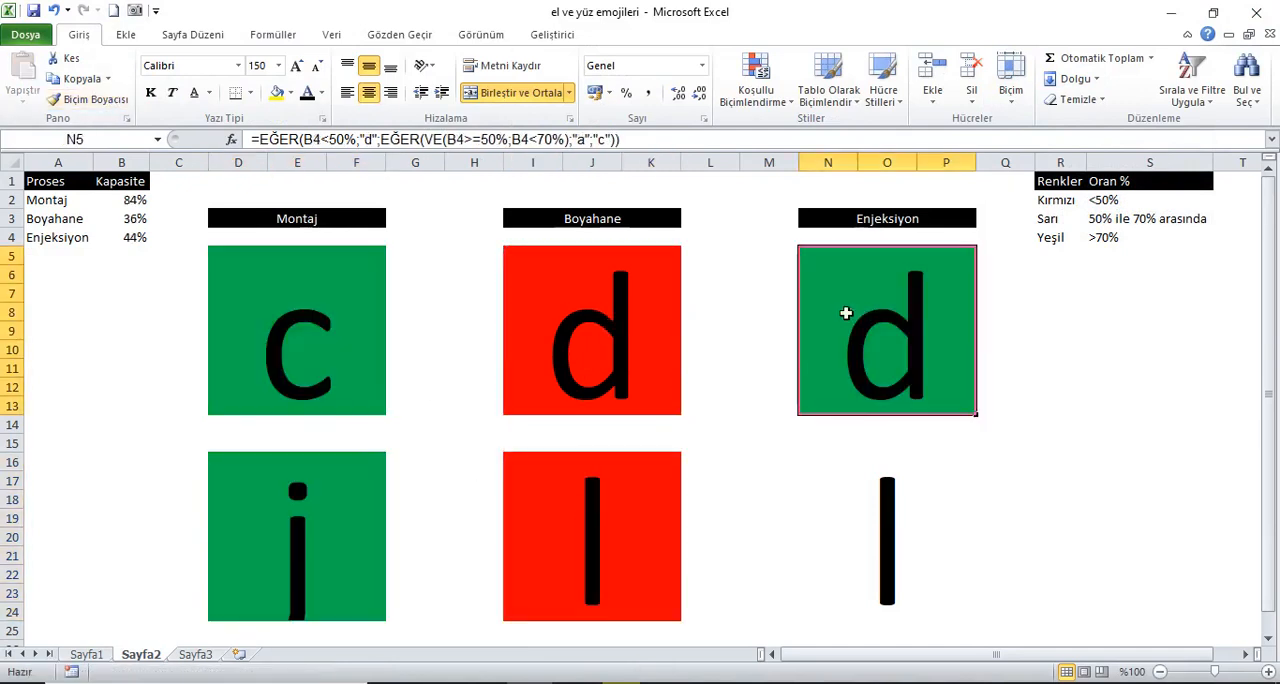
left_click(95, 99)
left_click(854, 487)
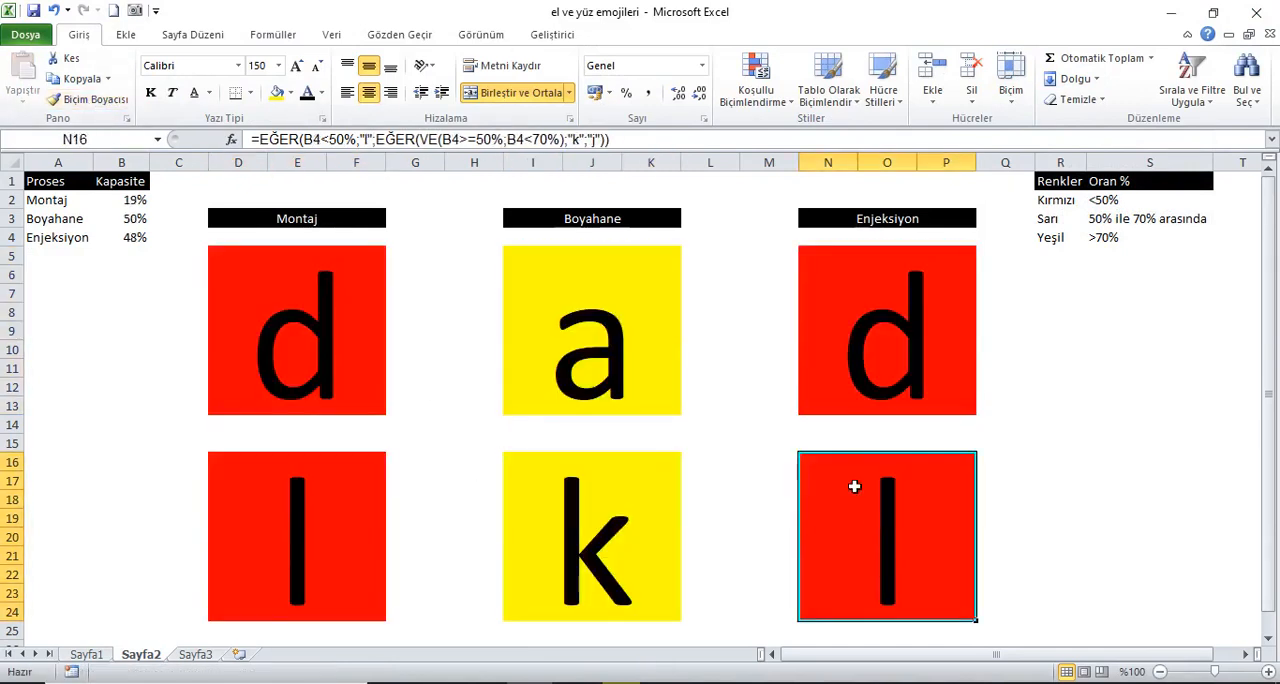
Step: Select cell A1 and recalculate the workbook repeatedly to check the letters and fill colours of all six blocks against the capacities
left_click(75, 186)
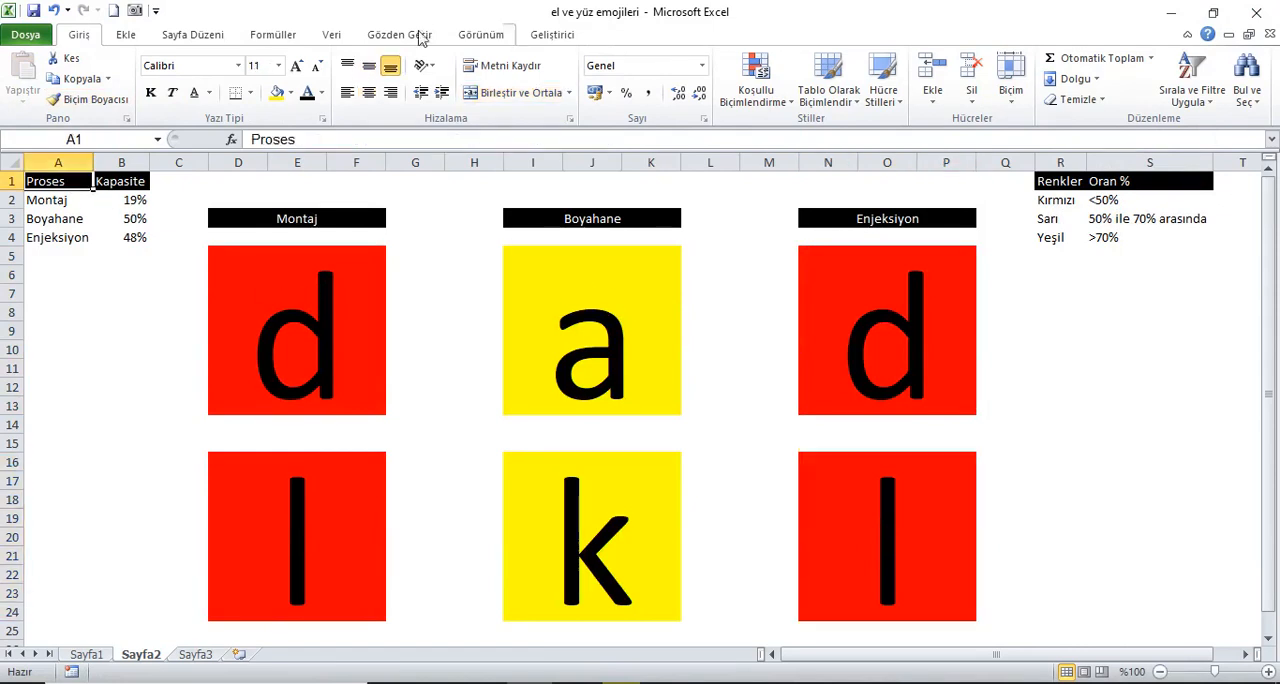
left_click(273, 34)
left_click(1070, 68)
left_click(1072, 68)
left_click(1075, 68)
left_click(1078, 68)
left_click(1080, 70)
left_click(1080, 70)
left_click(1080, 70)
left_click(1080, 70)
left_click(1080, 70)
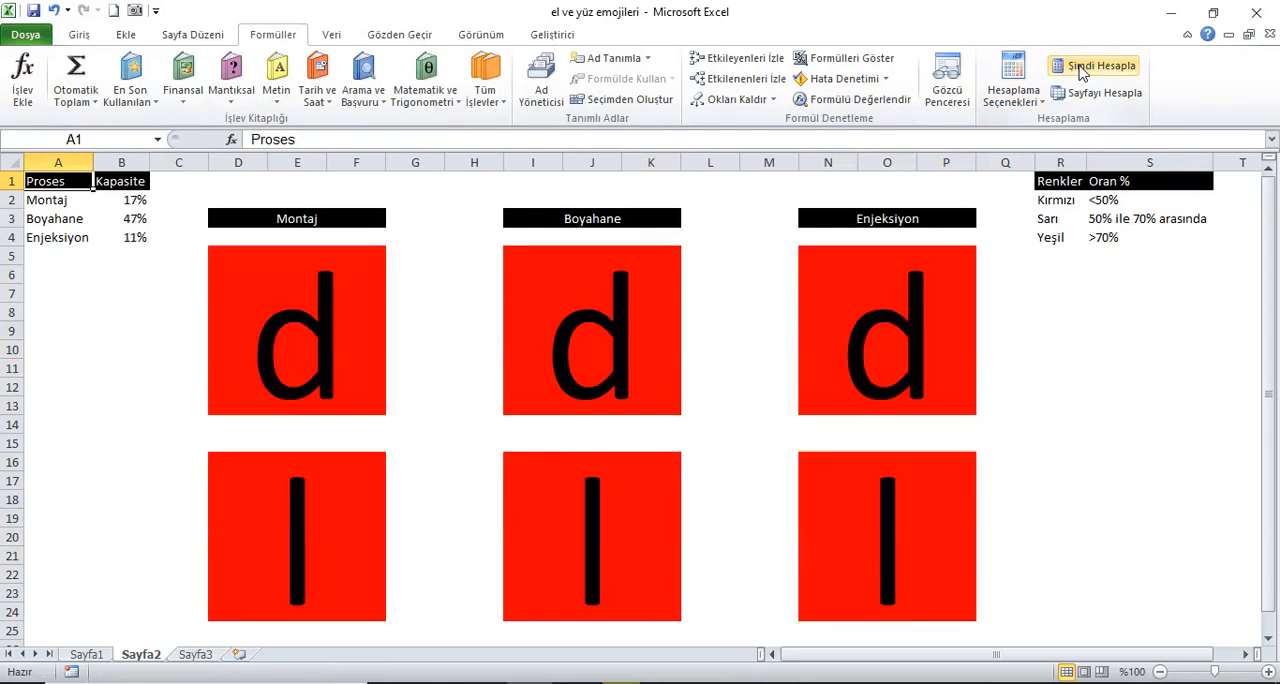
left_click(1080, 70)
left_click(1080, 70)
left_click(1080, 70)
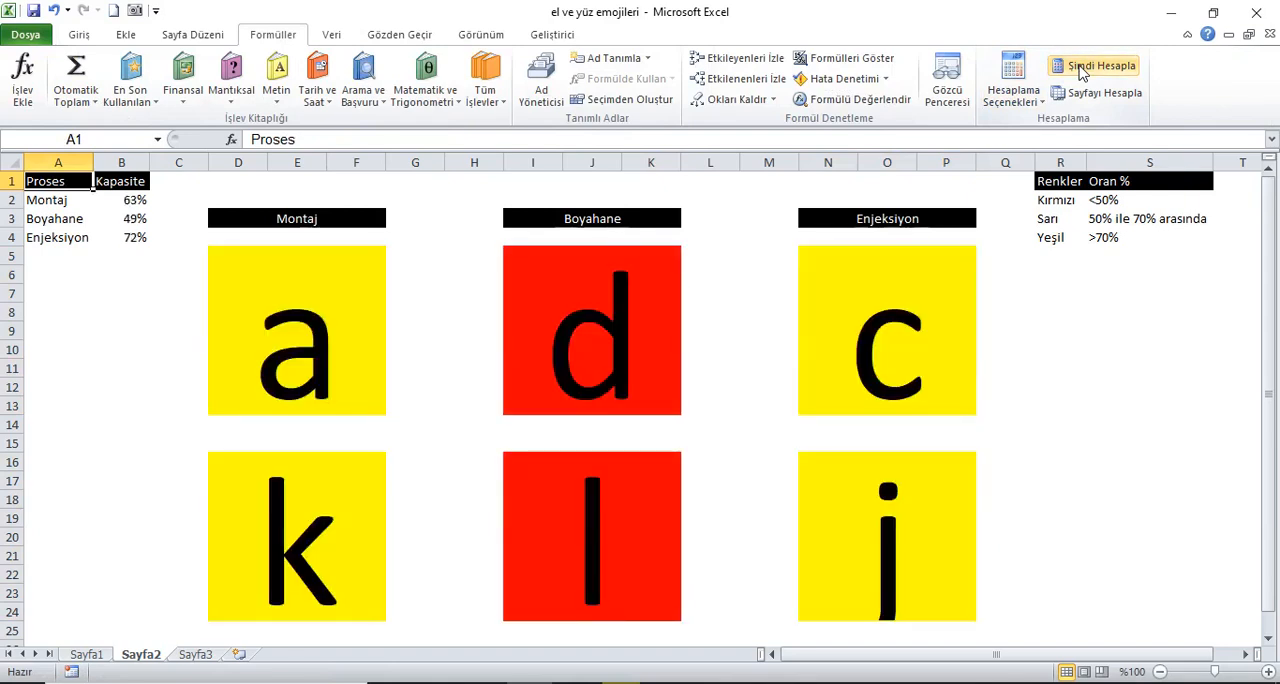
left_click(1080, 70)
left_click(1080, 70)
left_click(1080, 70)
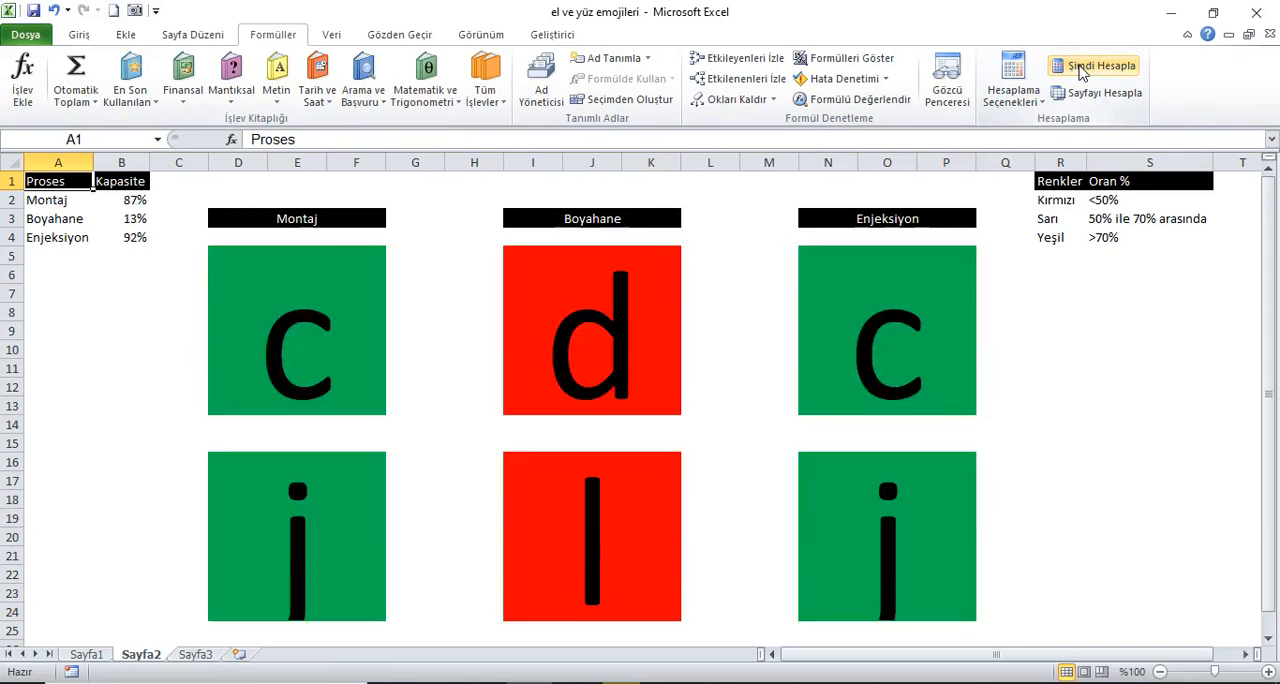
left_click(1080, 70)
left_click(1080, 70)
left_click(1080, 70)
left_click(1080, 70)
left_click(1080, 70)
left_click(1080, 70)
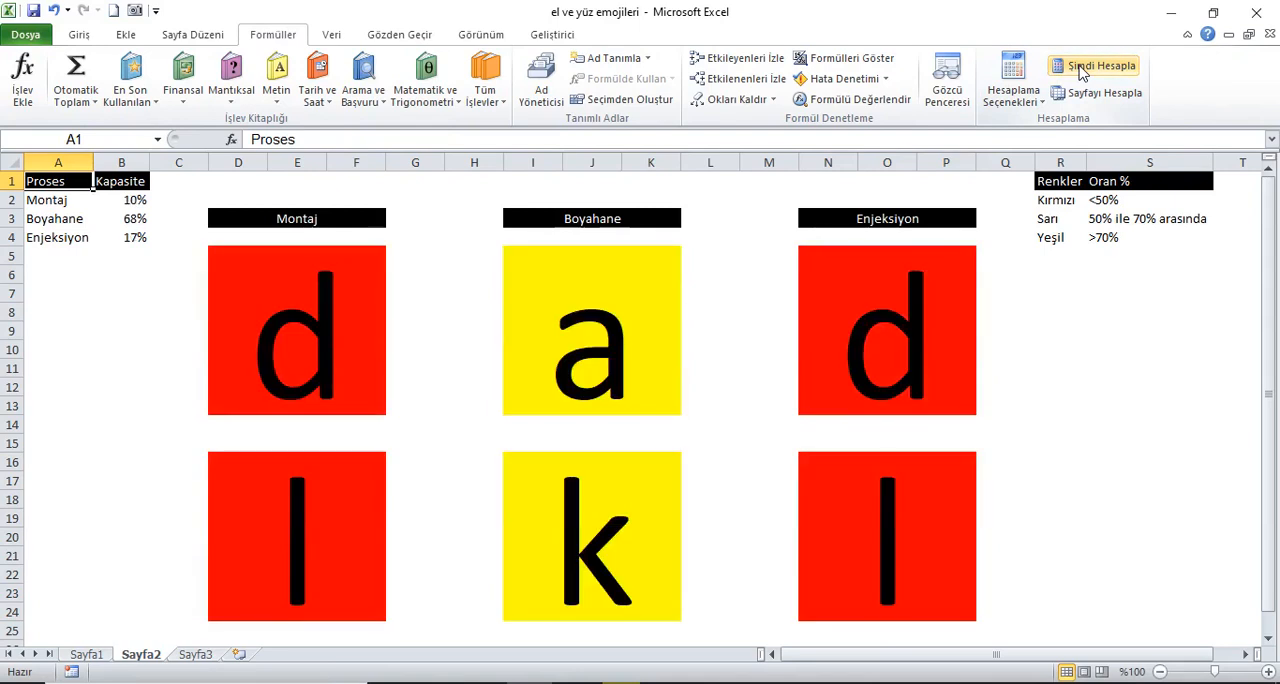
left_click(1080, 70)
left_click(1080, 70)
left_click(1080, 70)
left_click(1080, 70)
left_click(1080, 70)
left_click(1080, 70)
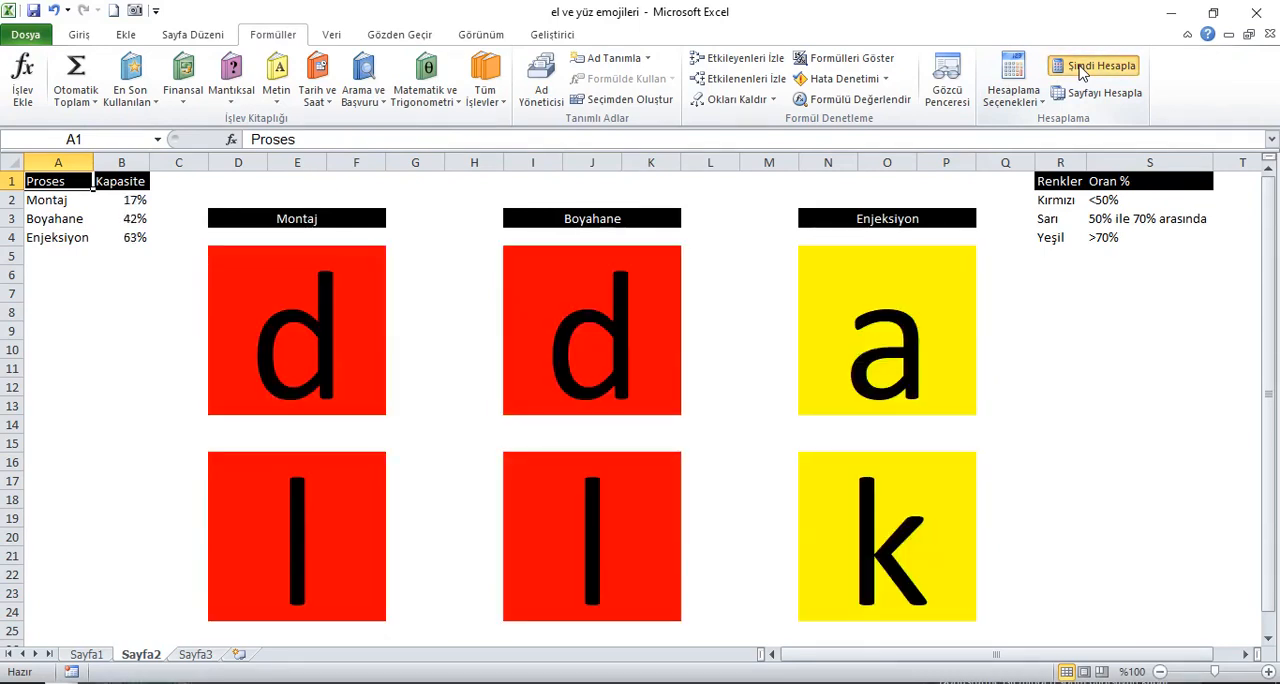
Step: Recalculate the workbook several more times to compare all six blocks' letters and fills with the colour thresholds
left_click(1080, 70)
left_click(1080, 70)
left_click(1080, 70)
left_click(1080, 70)
left_click(1080, 70)
left_click(1080, 70)
left_click(1080, 70)
left_click(1080, 70)
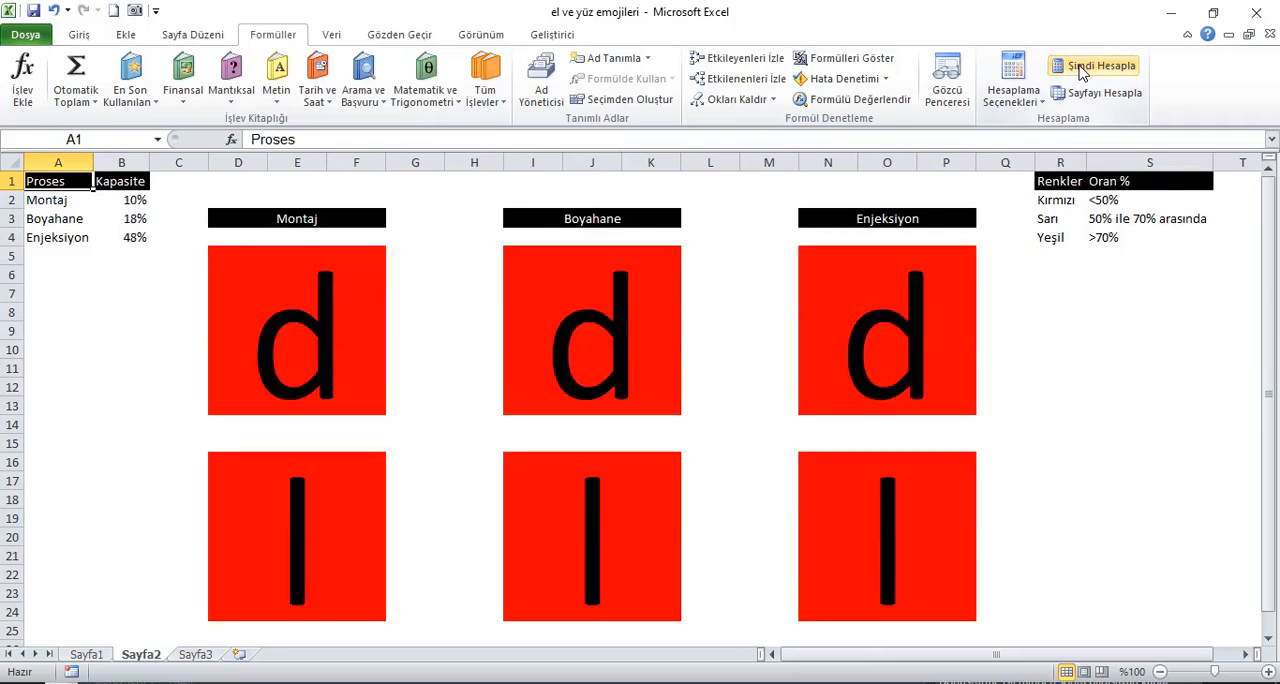
left_click(1080, 70)
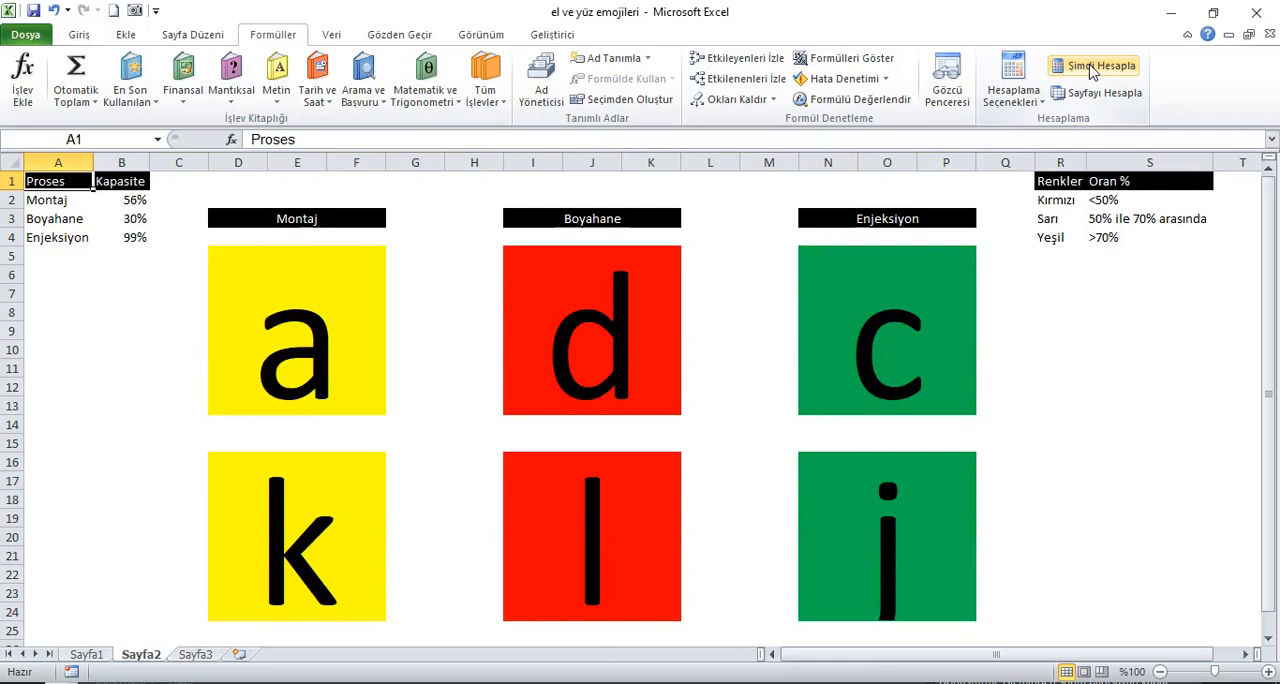
Step: Change the font of the six Montaj, Boyahane and Enjeksiyon blocks, D5 through P24, to Wingdings
left_click_drag(318, 302, 893, 519)
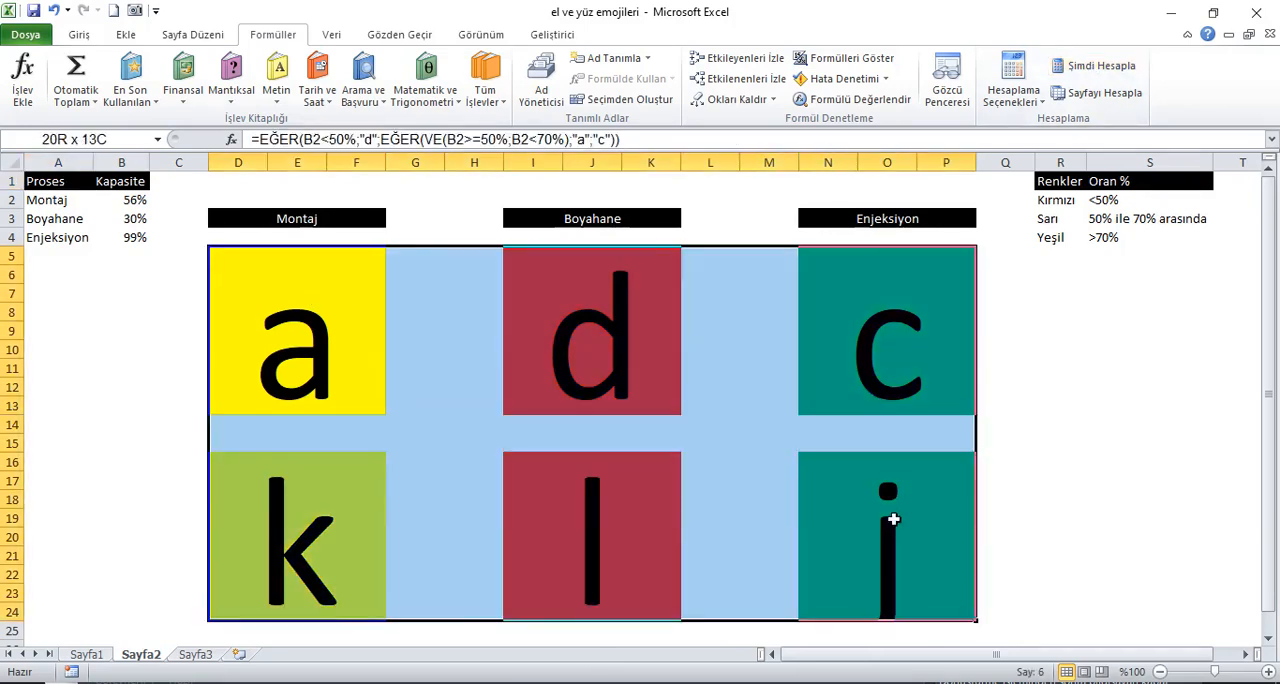
left_click(79, 34)
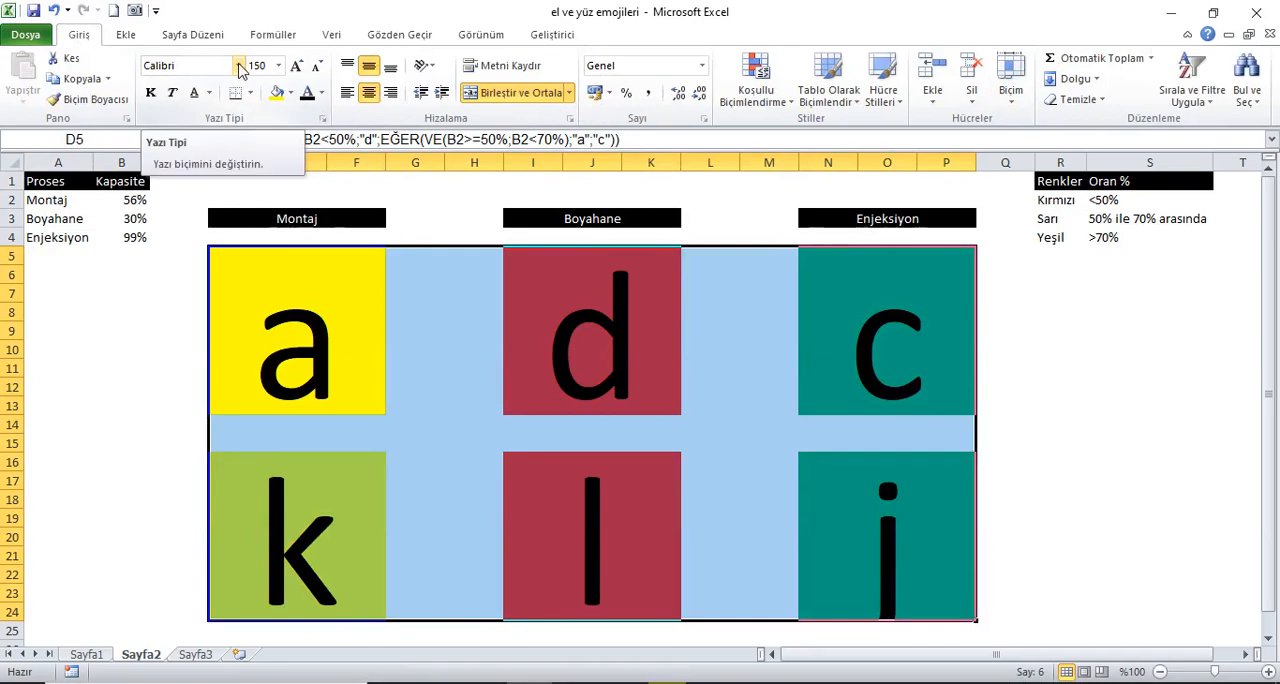
left_click(239, 66)
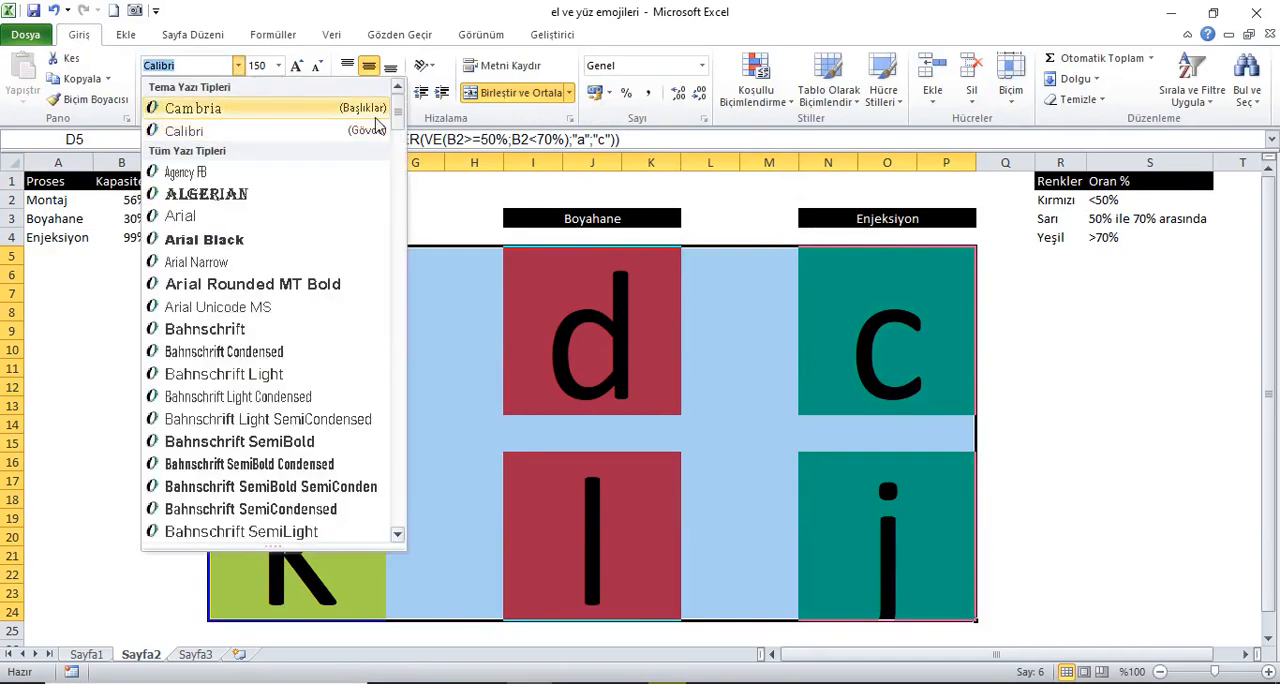
left_click_drag(397, 114, 414, 521)
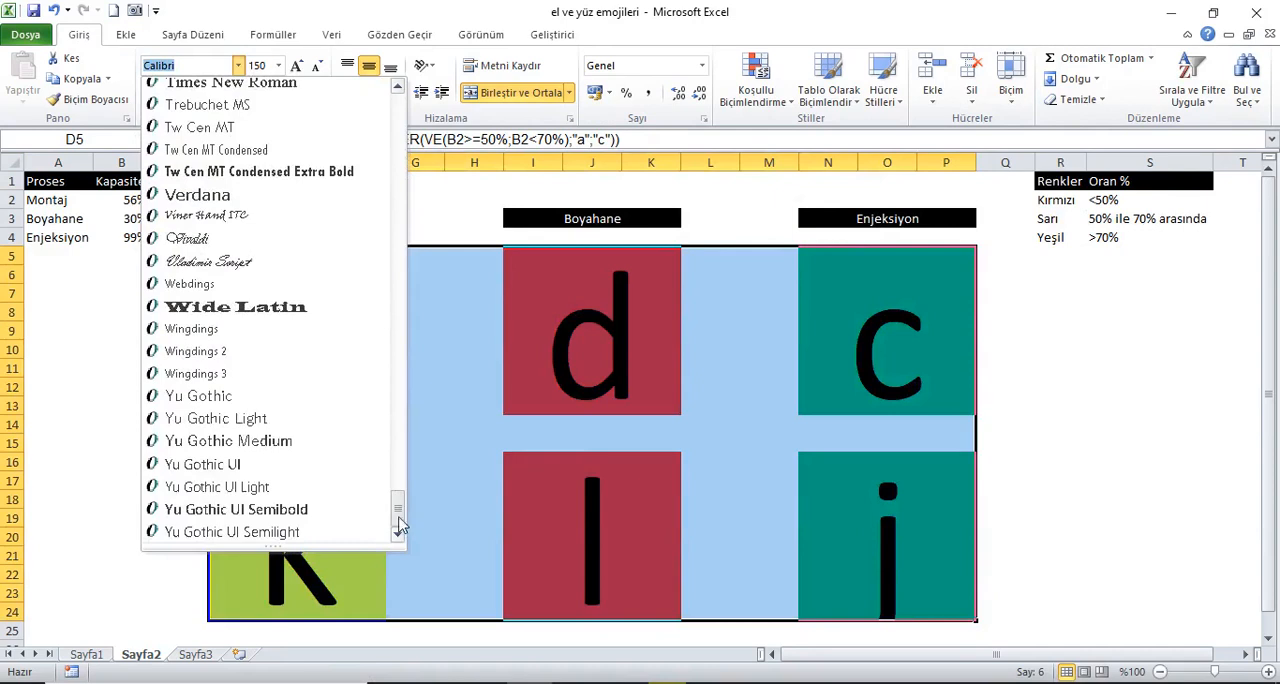
left_click(277, 330)
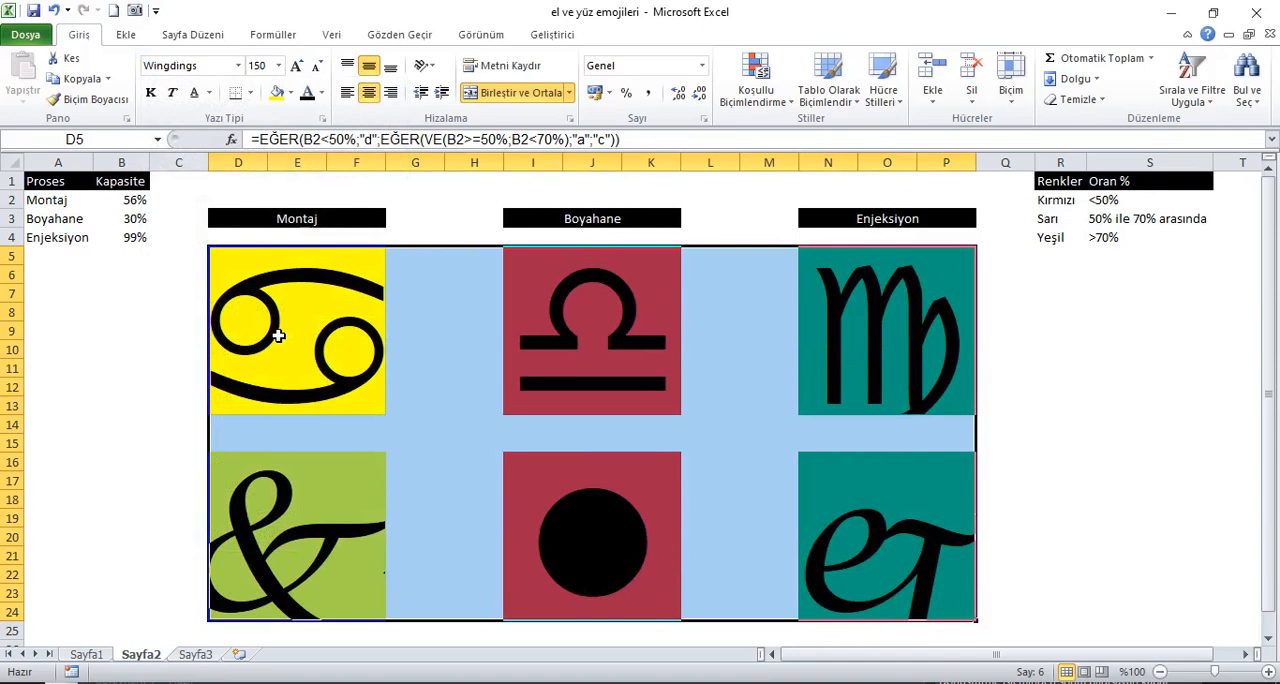
Step: Change the result letters in the upper Montaj block's formula to uppercase "D", "A" and "C"
left_click(277, 336)
left_click(378, 142)
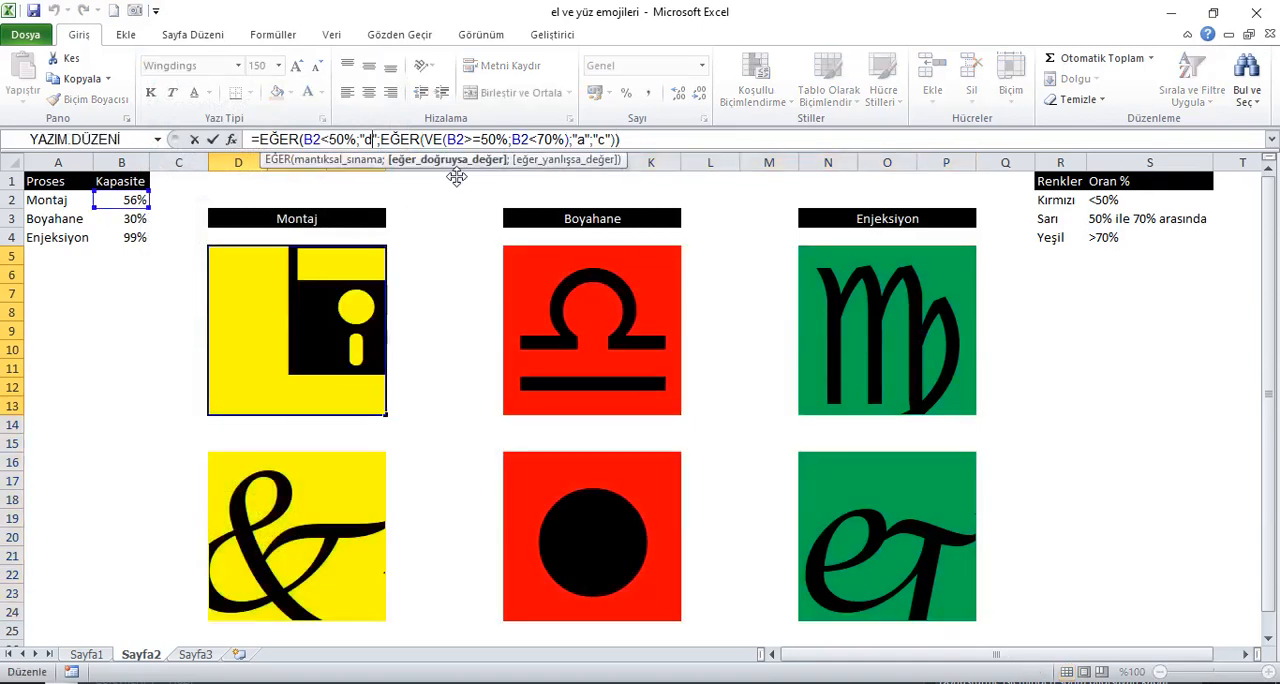
key("BackSpace")
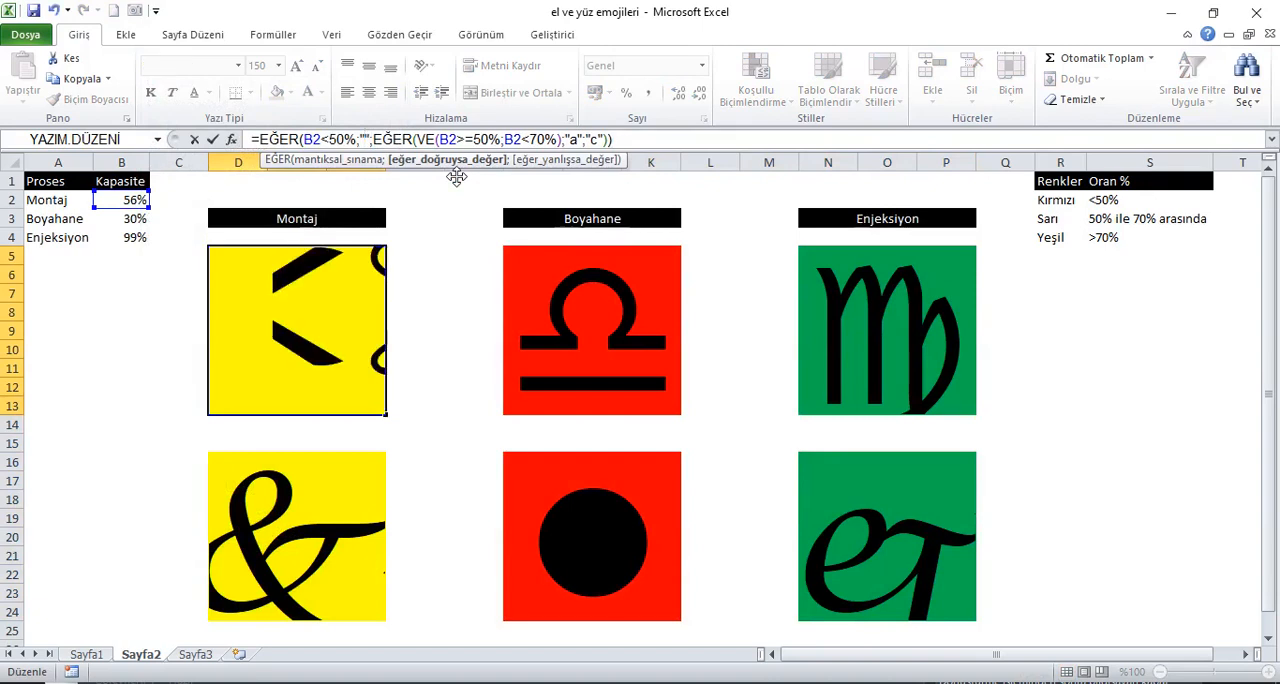
type("D")
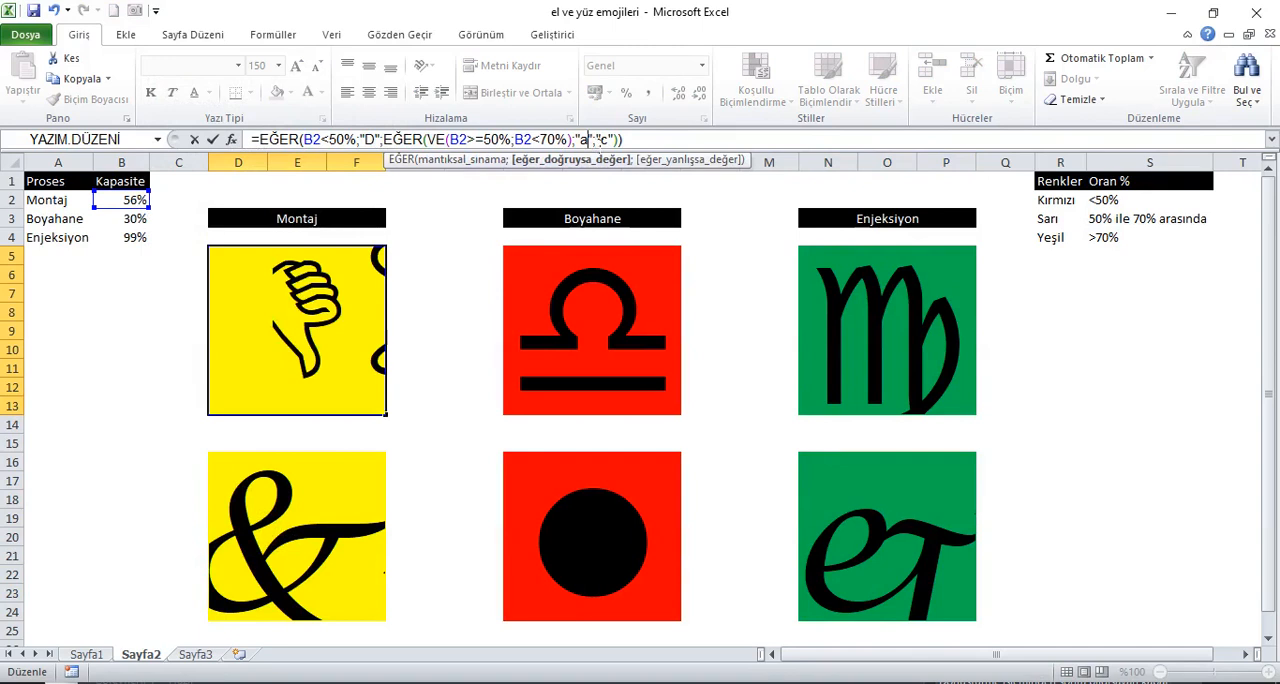
key("BackSpace")
type("A")
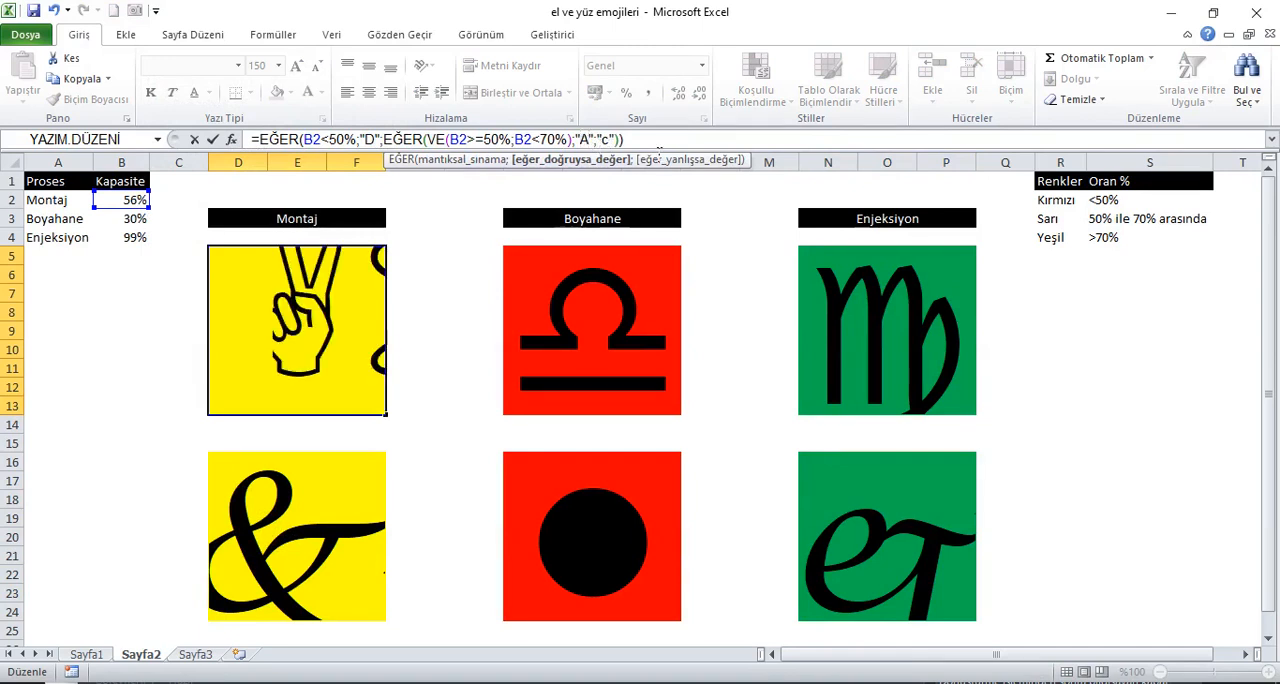
left_click(612, 140)
key("BackSpace")
type("C")
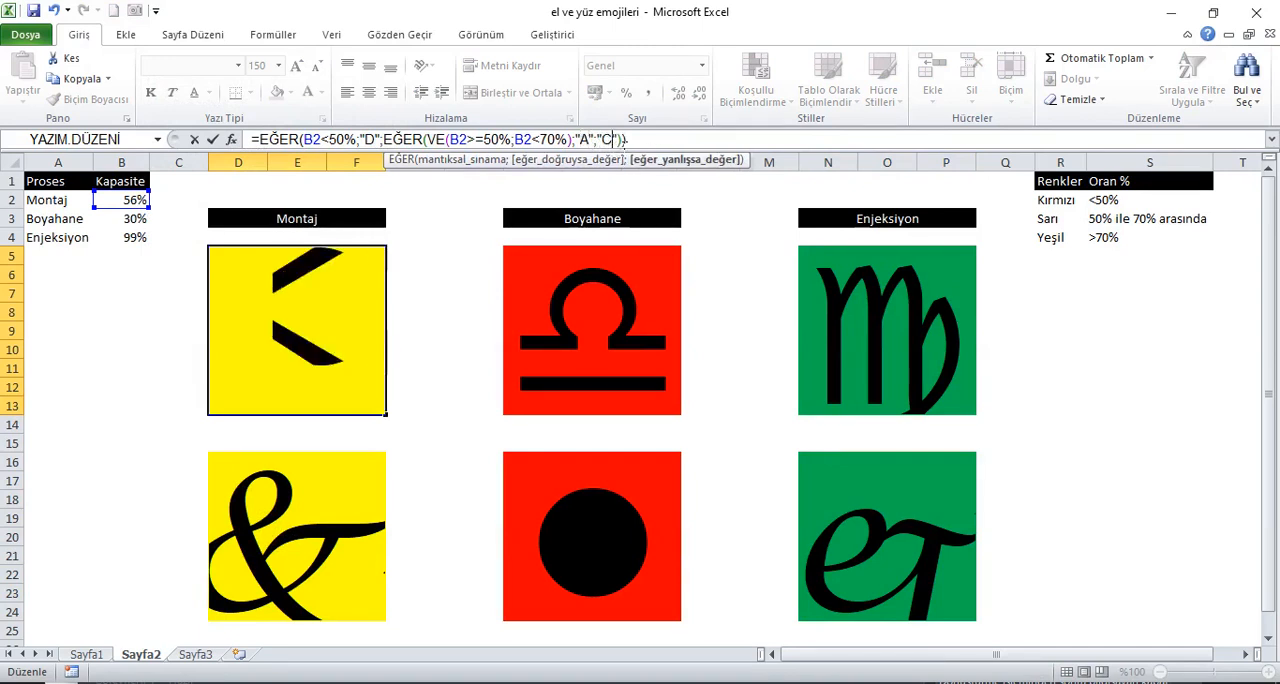
key("Return")
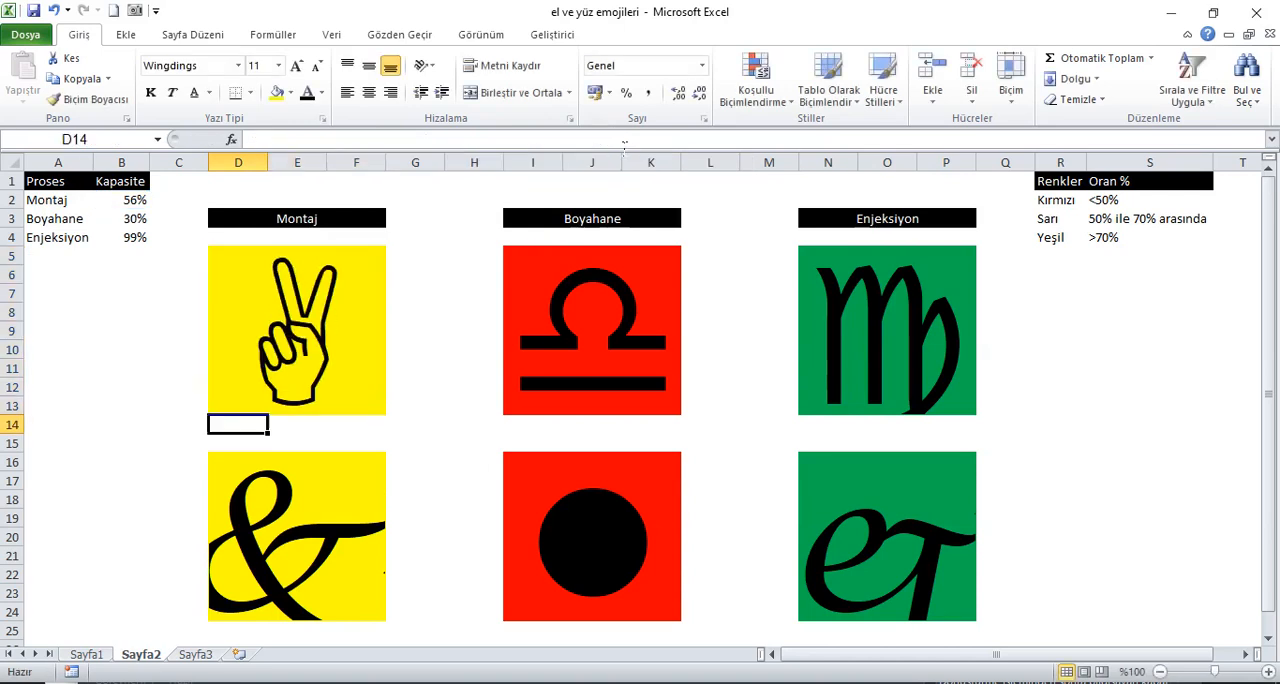
Step: Change the result letters in the upper Boyahane block's formula to uppercase "D", "A" and "C"
left_click(655, 276)
left_click(367, 140)
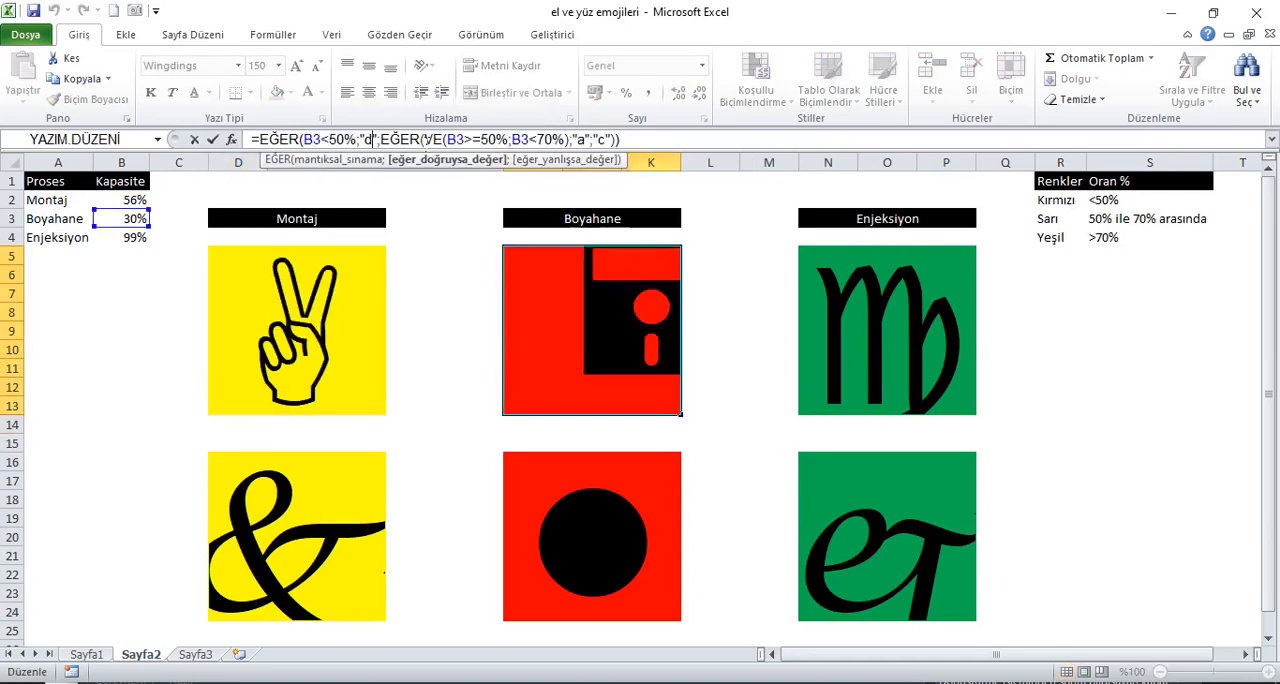
key("BackSpace")
type("D")
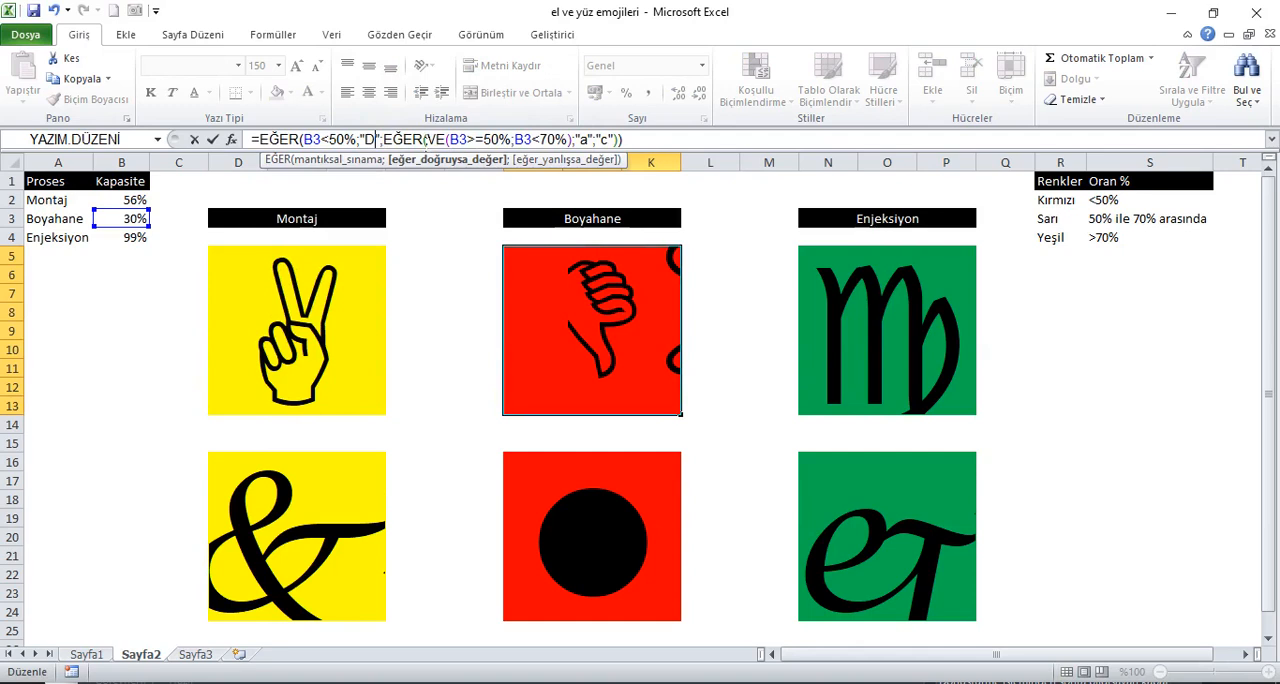
double_click(583, 140)
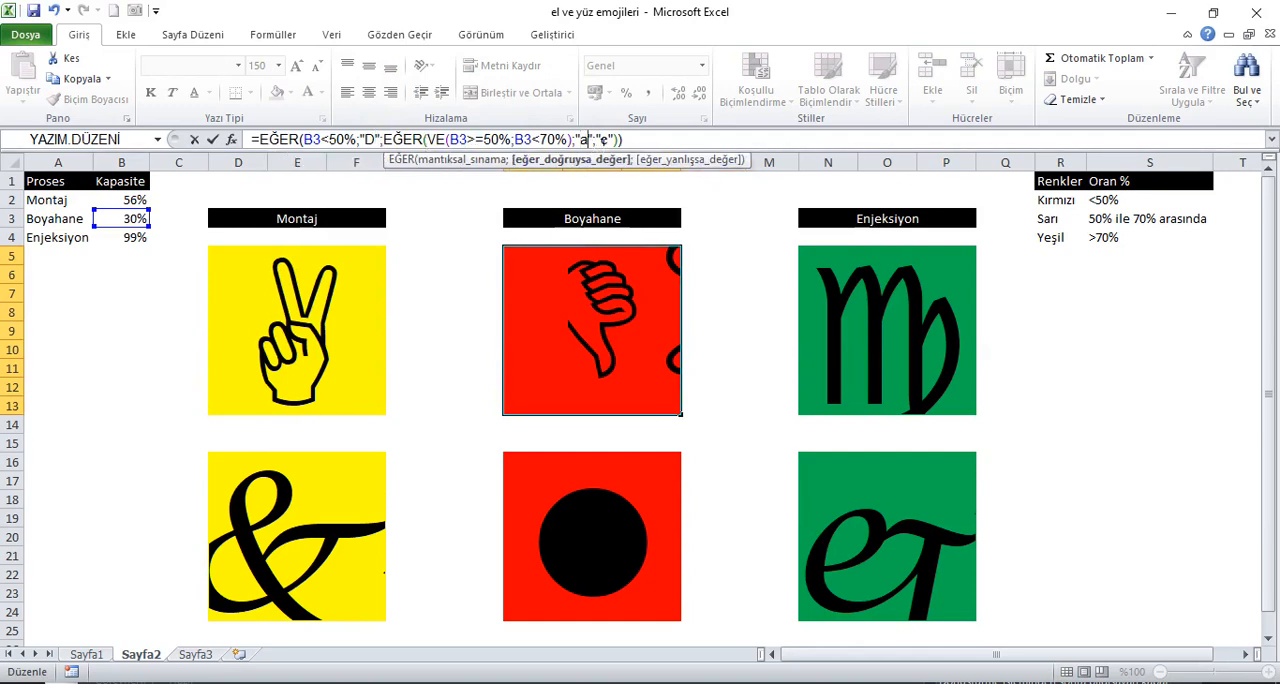
type("A")
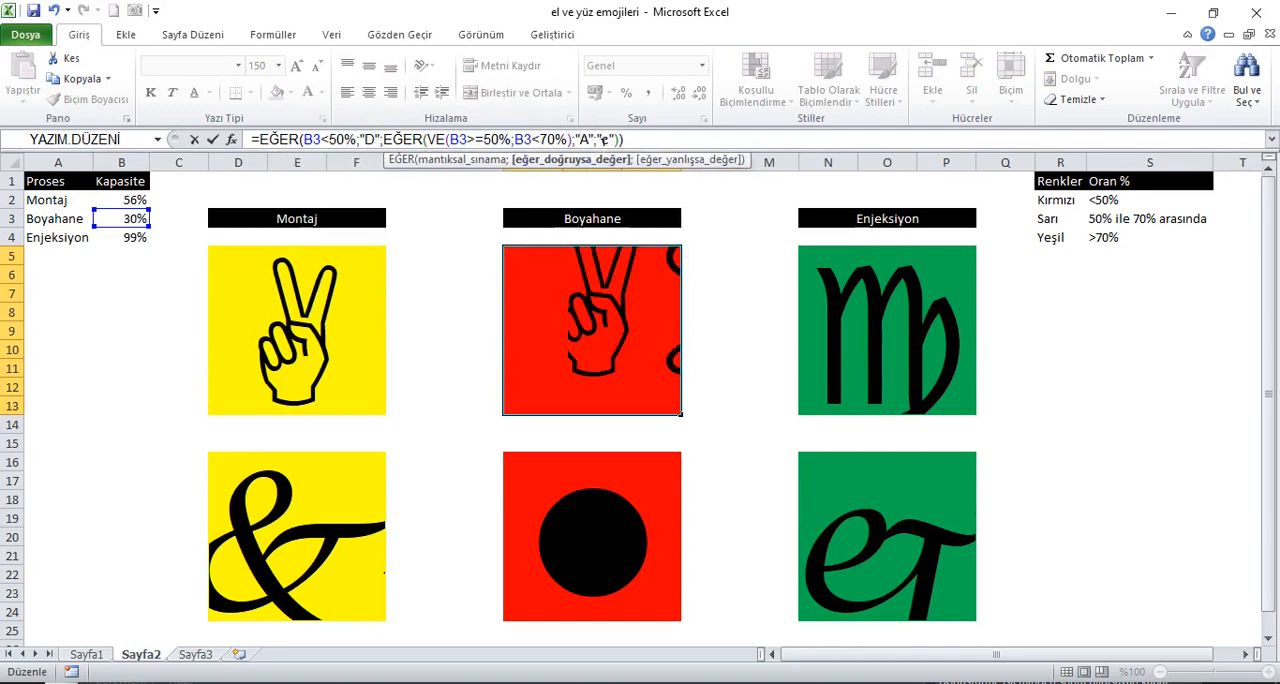
left_click(610, 141)
key("BackSpace")
type("A")
key("BackSpace")
type("C")
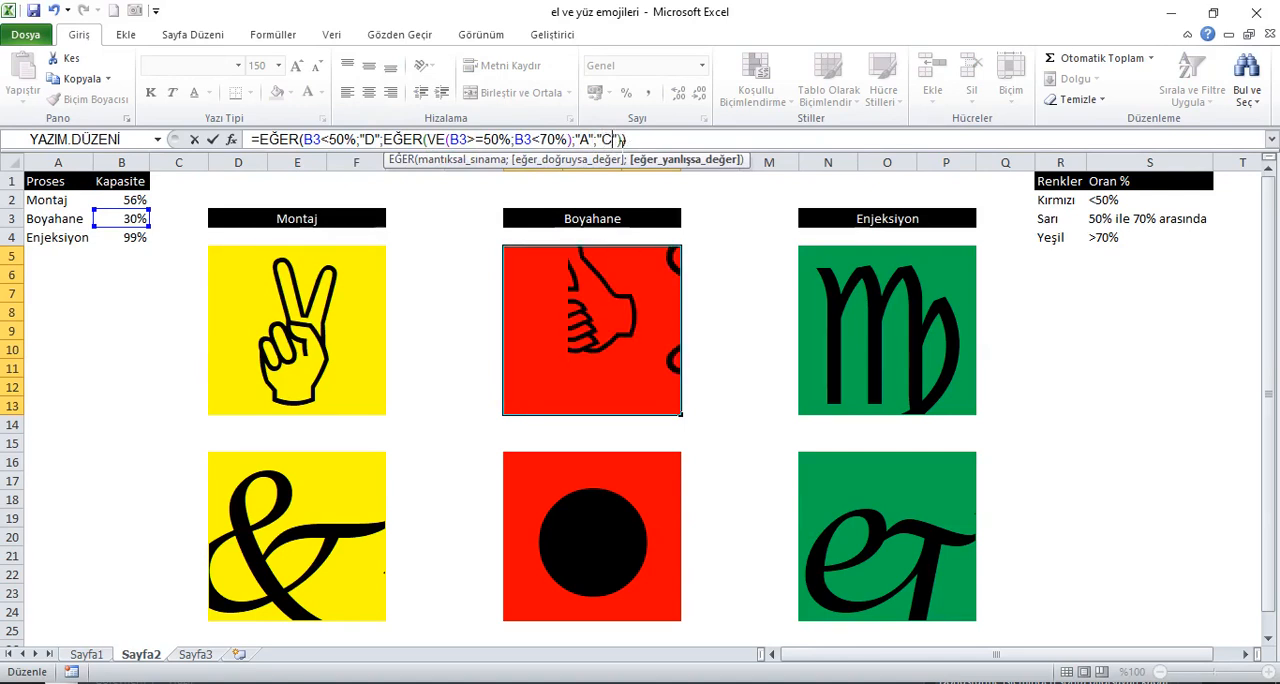
key("Return")
Step: Open the upper Enjeksiyon block's formula for editing at its "d" result
left_click(843, 320)
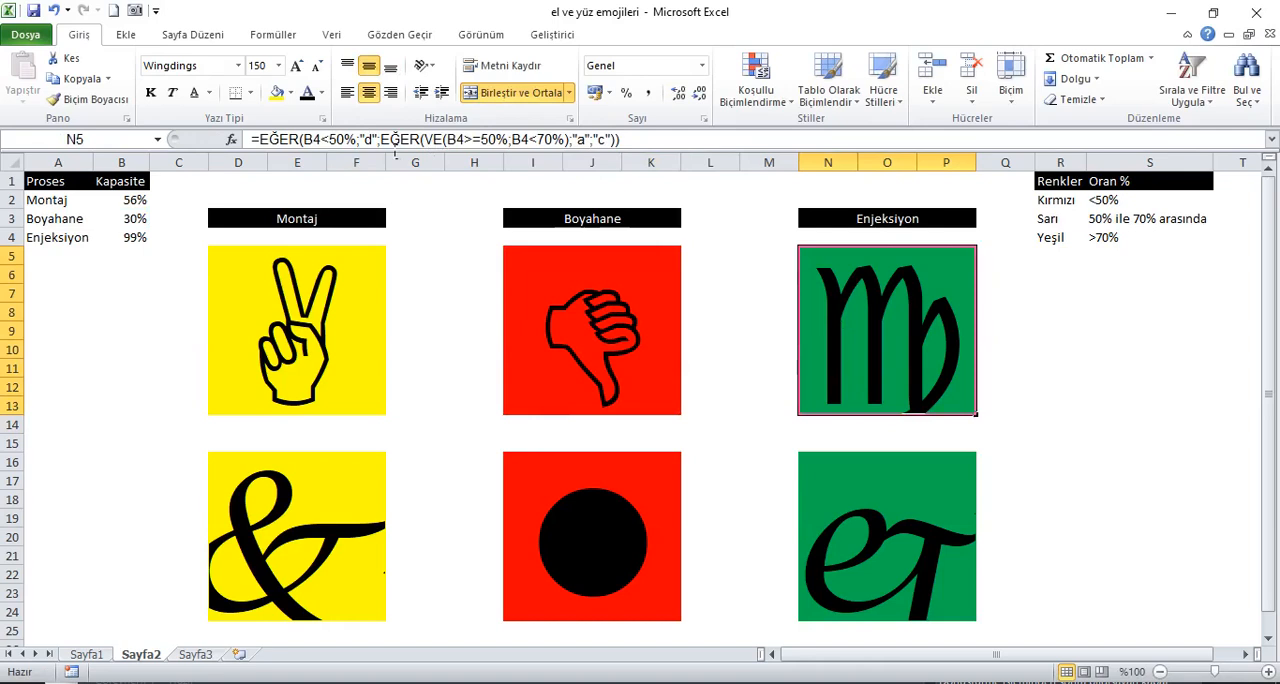
left_click(371, 140)
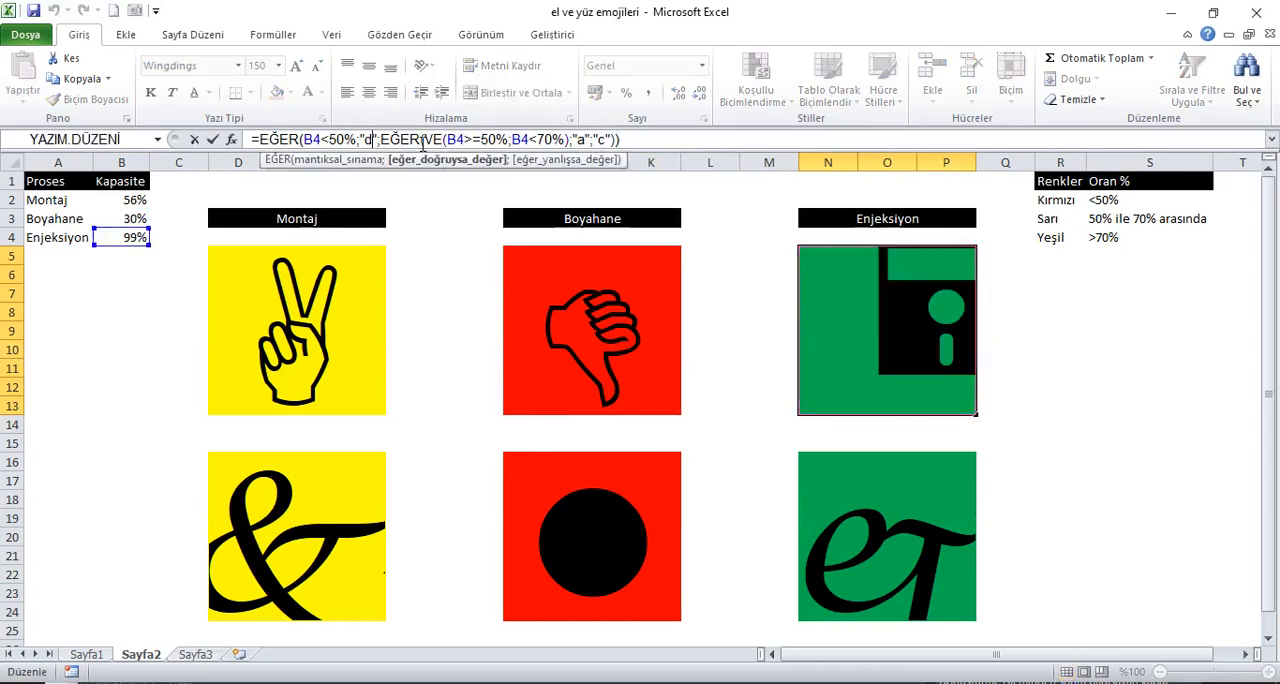